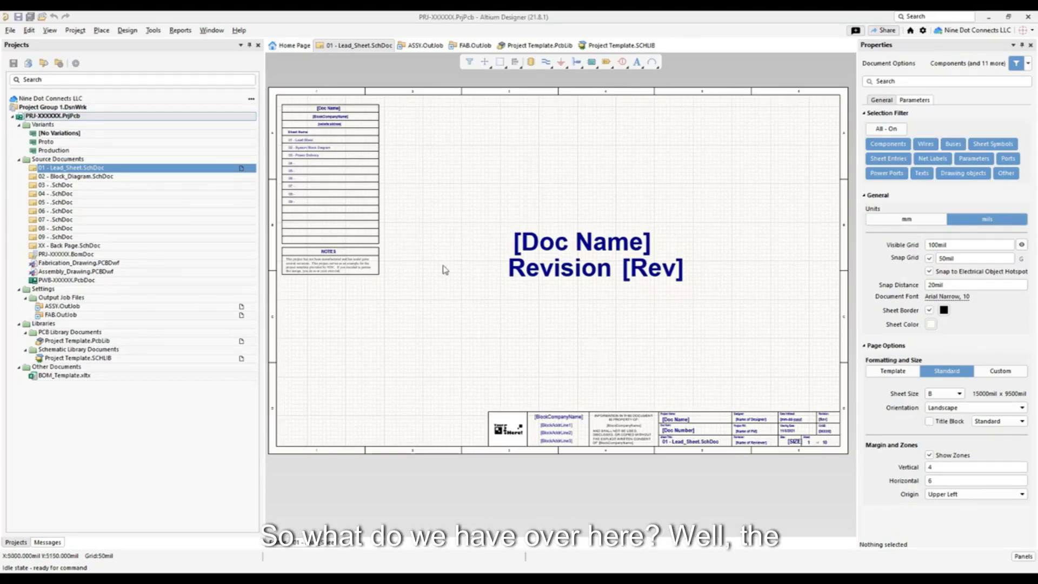
- Select the title block on the lead sheet and examine its properties and parameter-driven text fields
click(607, 438)
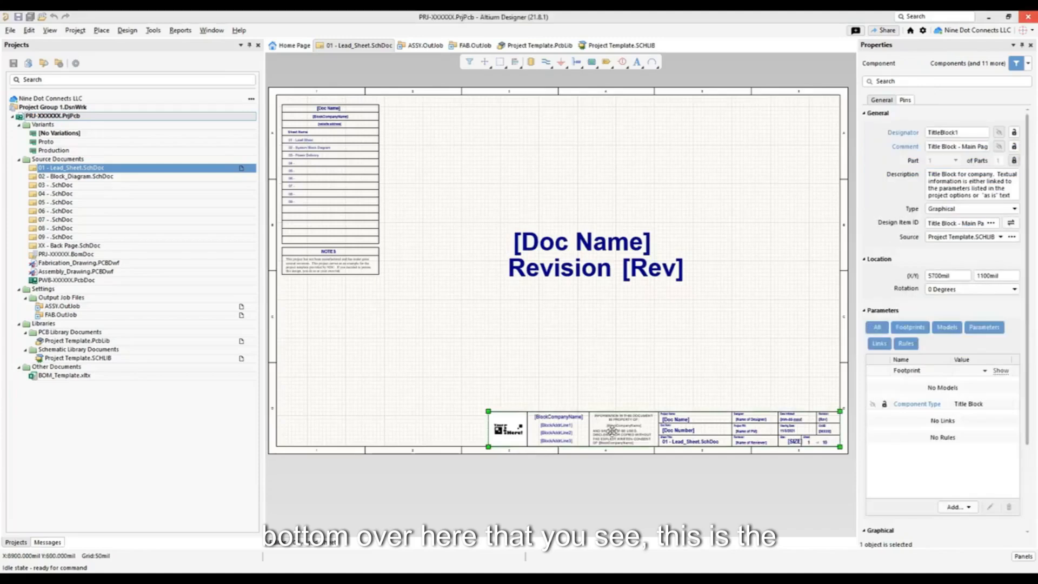
ctrl+scroll(606, 438, up, 3)
right_drag(633, 327, 541, 265)
ctrl+scroll(551, 272, down, 3)
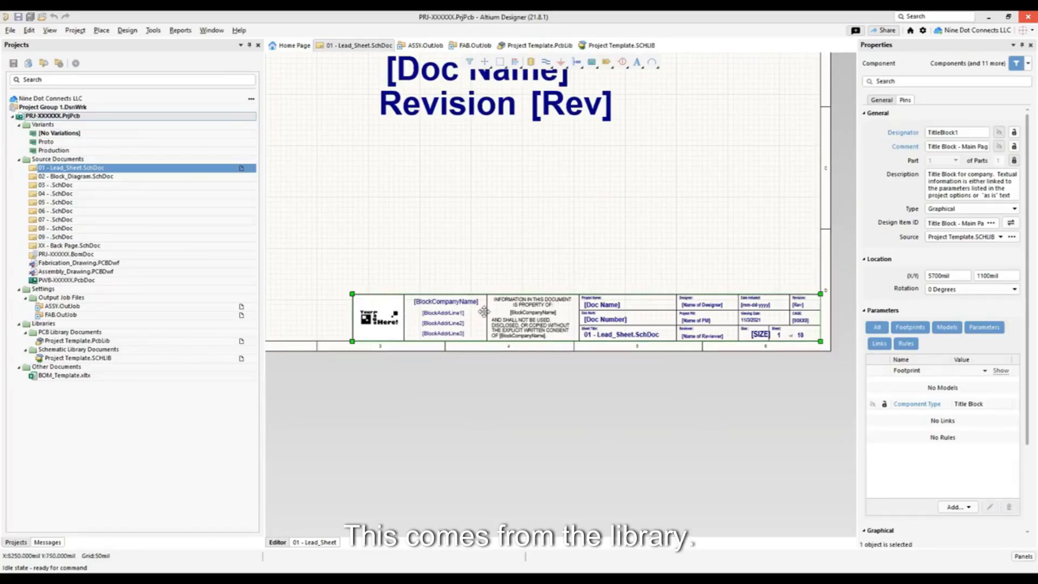
ctrl+scroll(484, 312, up, 3)
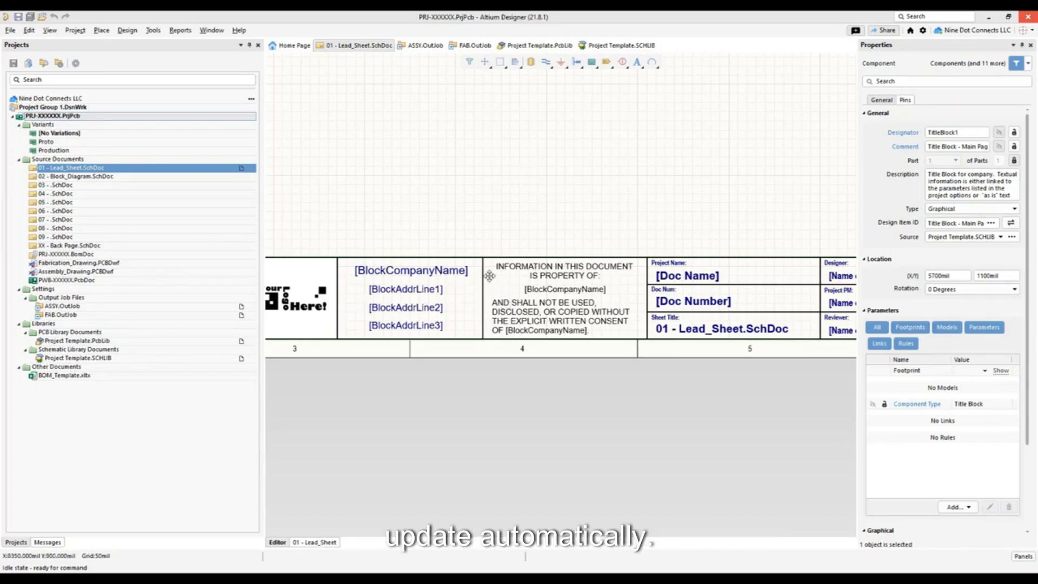
ctrl+scroll(490, 159, down, 1)
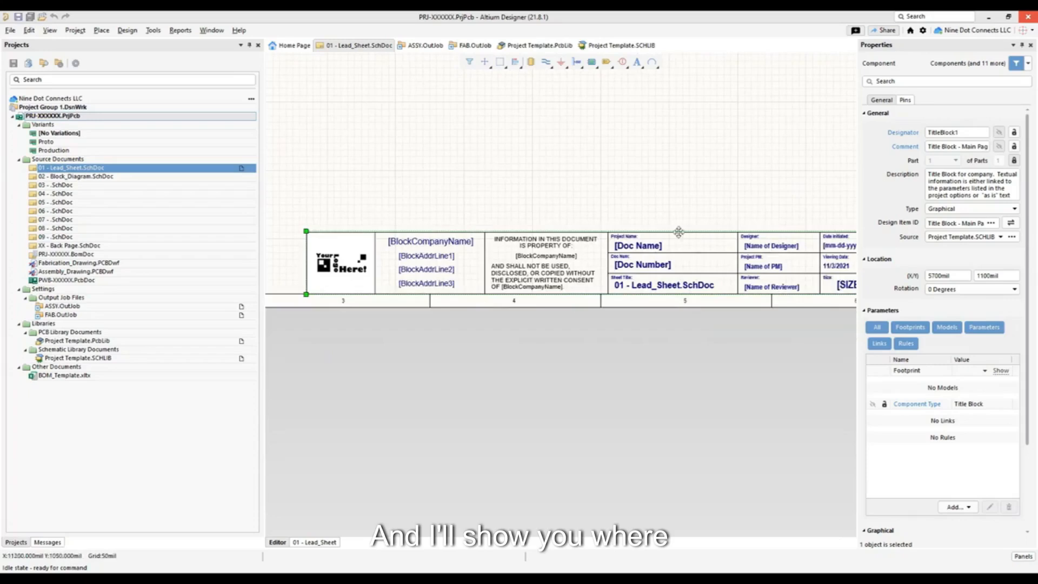
- Check which project parameter drives the large document name text in the middle of the lead sheet
right_drag(556, 176, 593, 463)
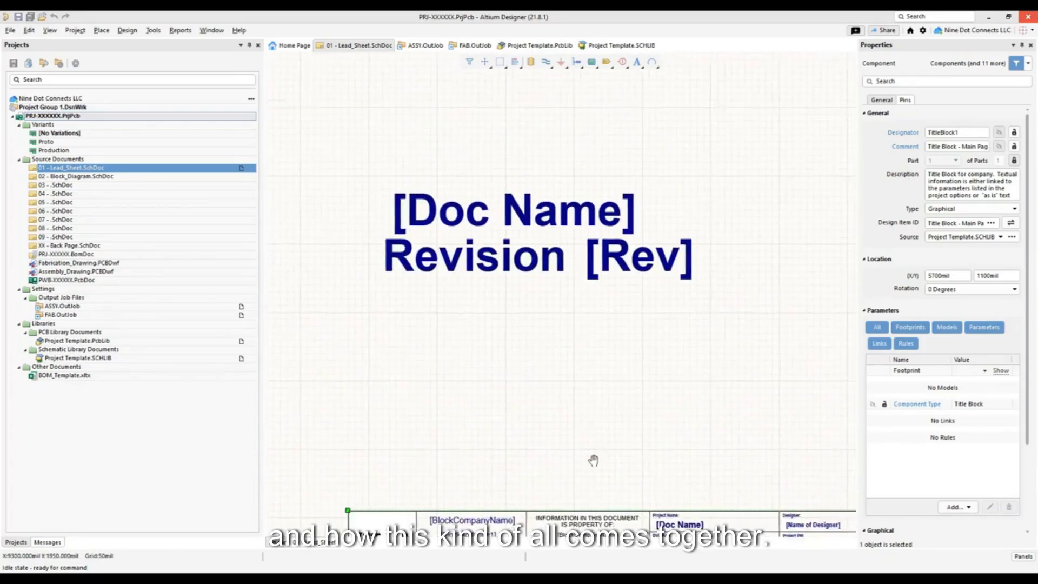
click(480, 227)
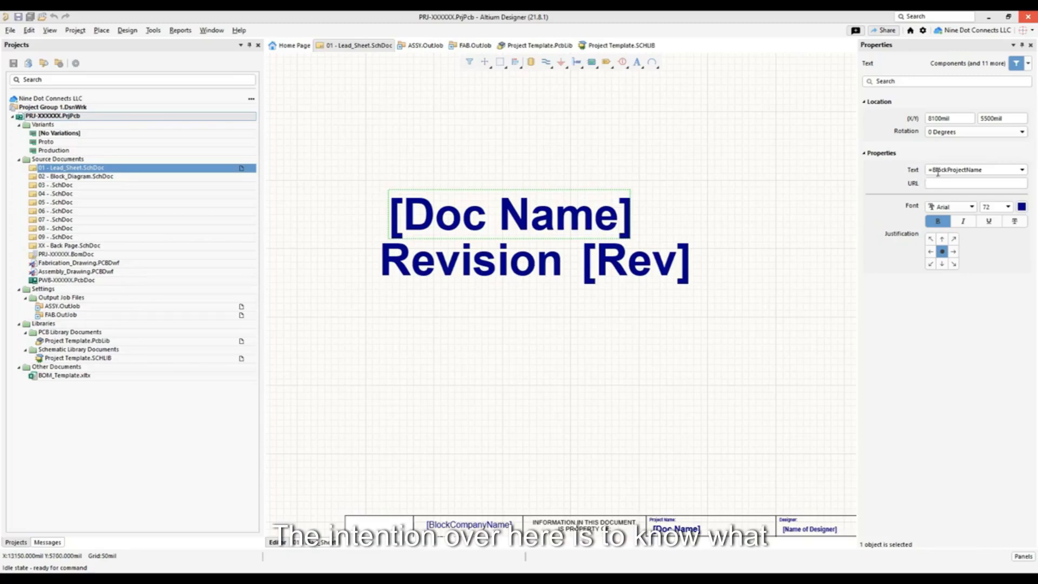
click(331, 151)
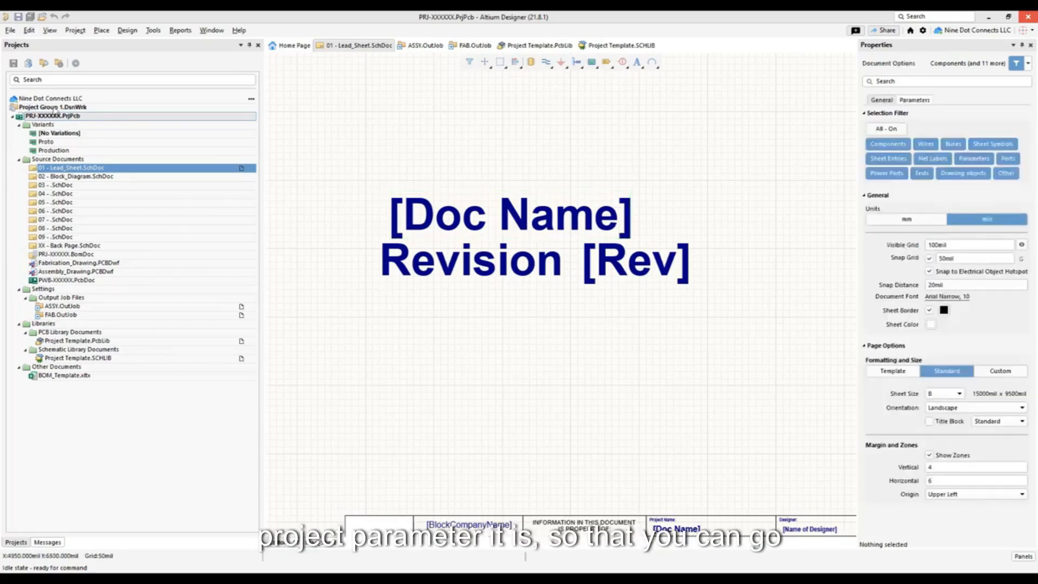
- Review the full parameter list in the PCB project's options without changing anything
right_click(51, 117)
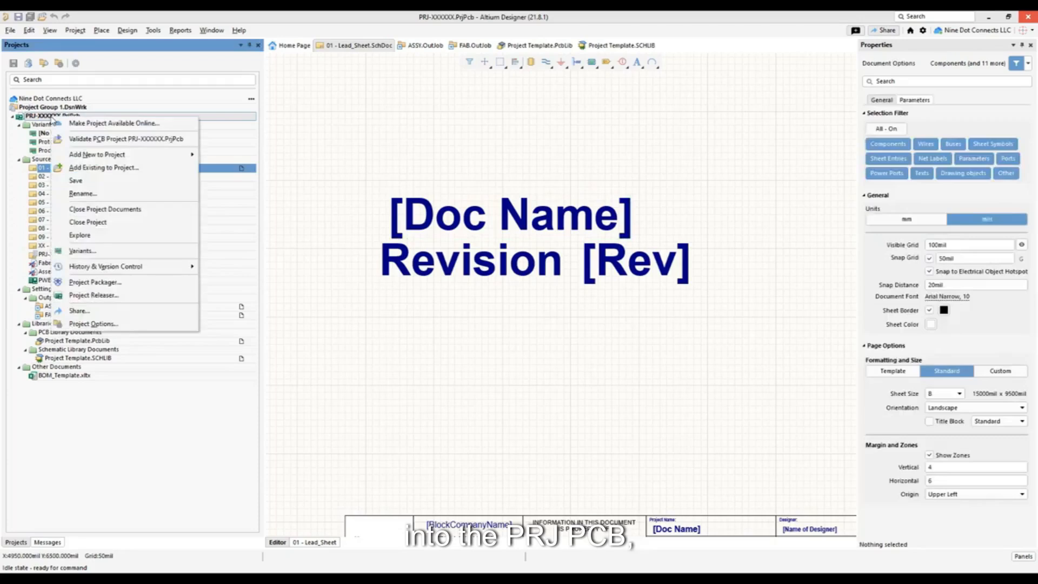
click(88, 328)
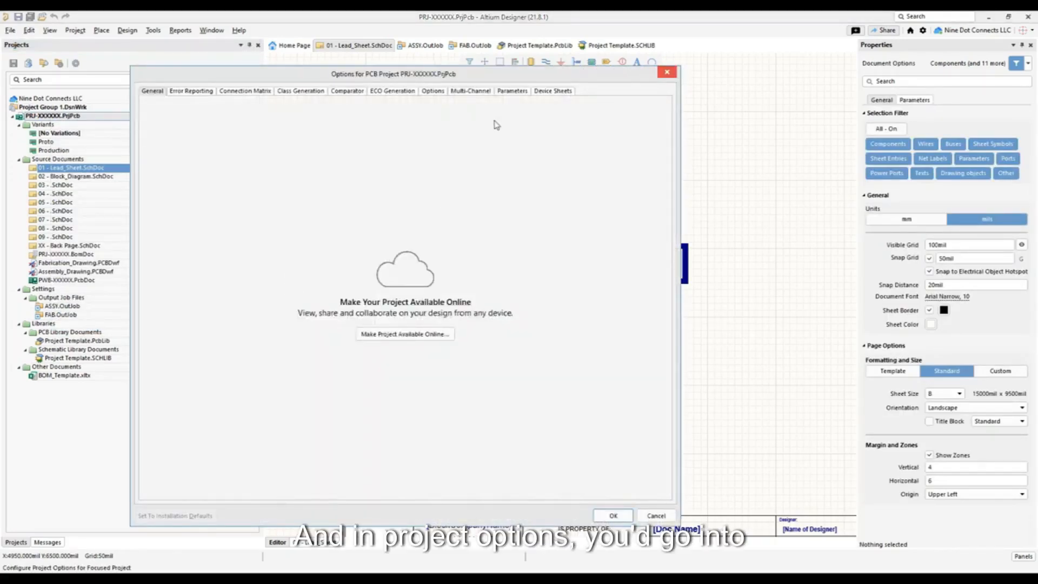
click(512, 91)
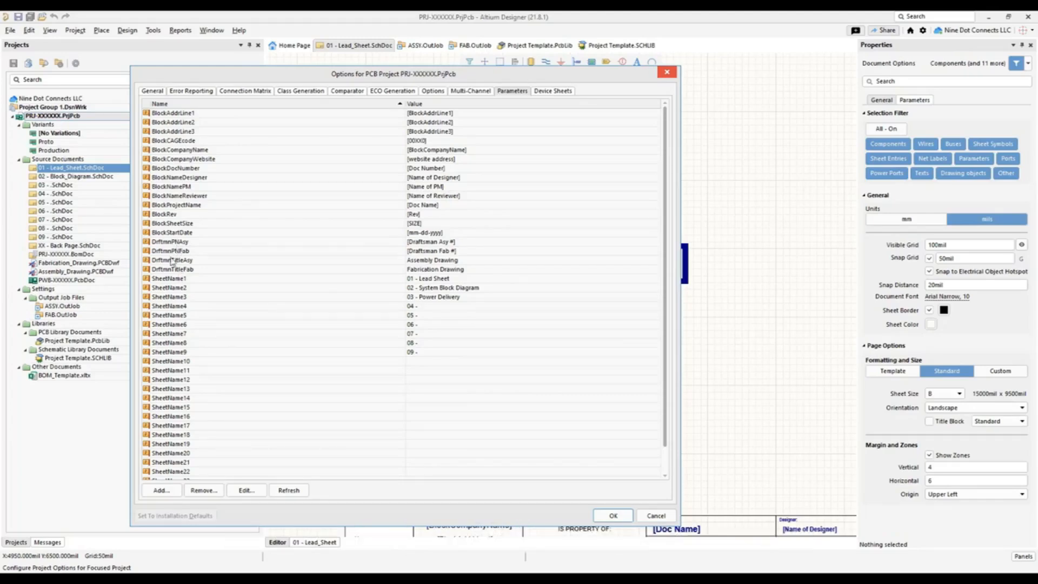
scroll(171, 361, down, 1)
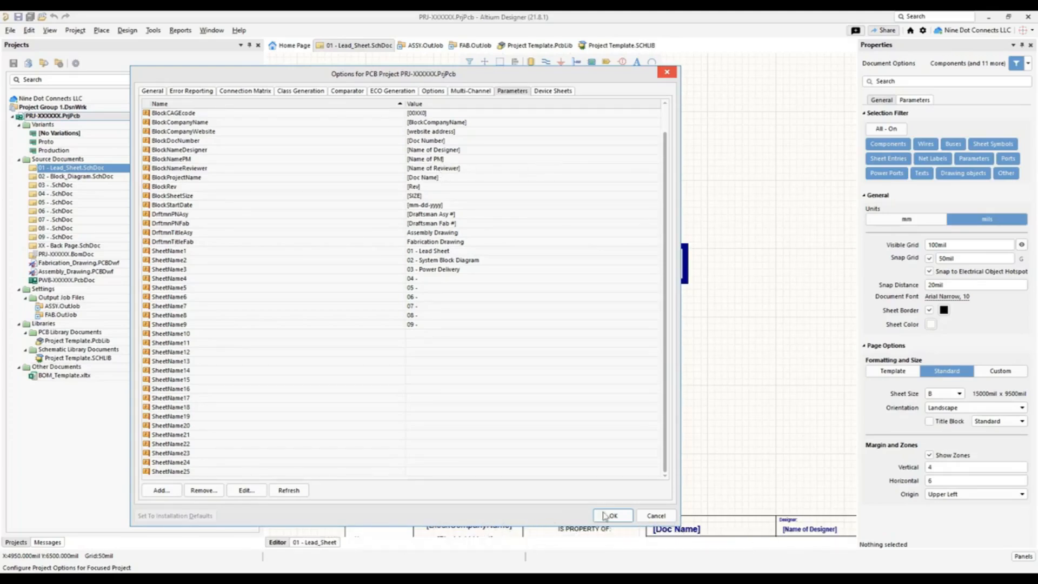
click(669, 514)
- In the project options, rename the BlockProjectName parameter as NDC Demo and apply the change
click(580, 231)
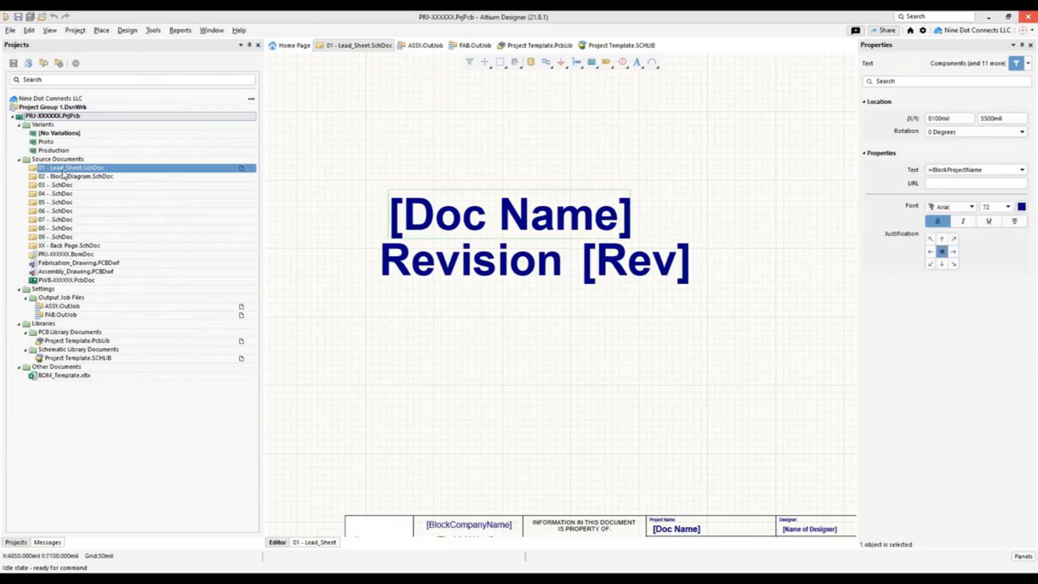
right_click(58, 117)
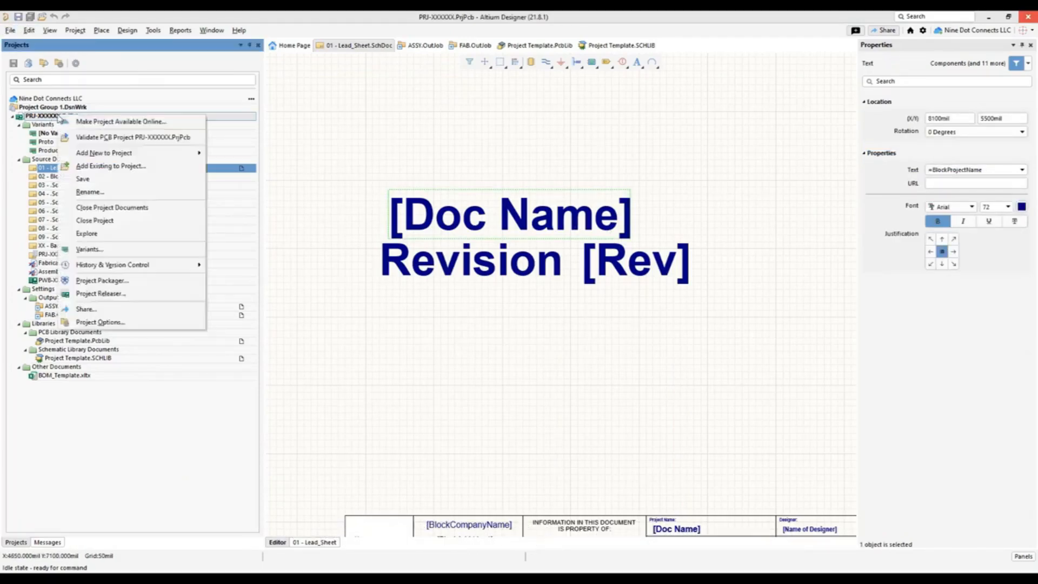
click(115, 322)
click(513, 92)
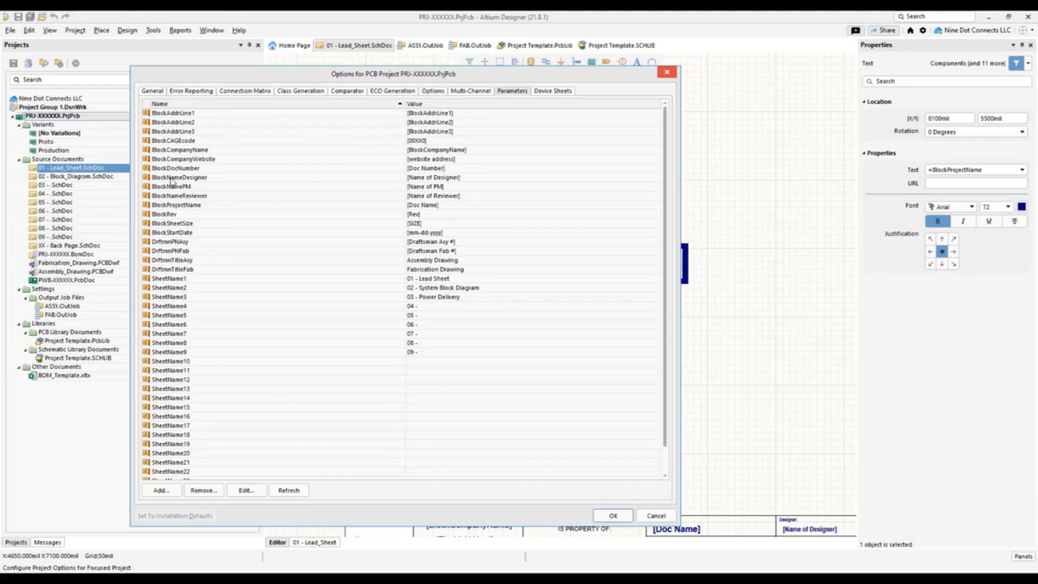
click(176, 205)
click(451, 200)
double_click(453, 204)
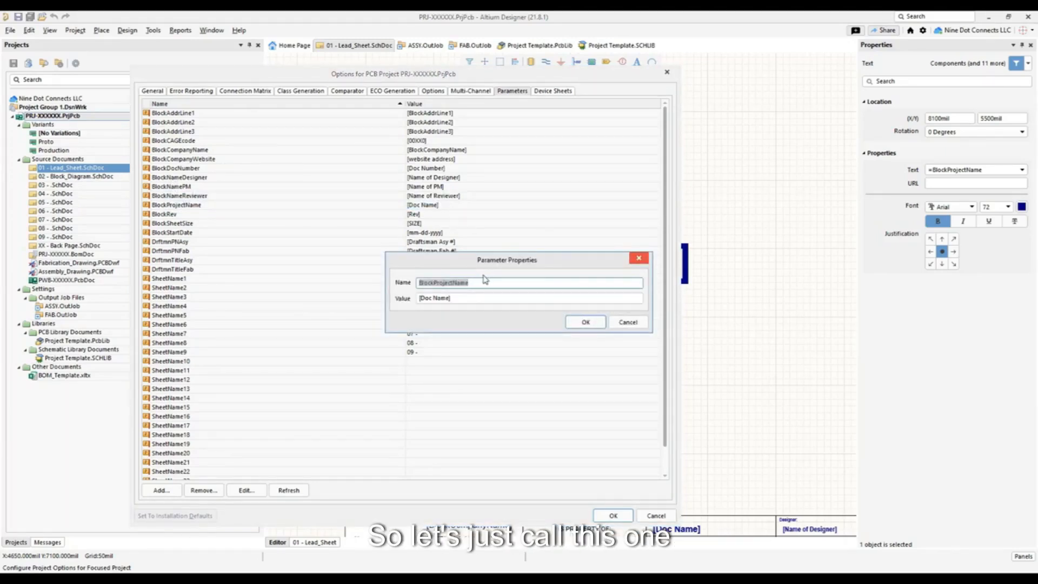
text(NDC Demo)
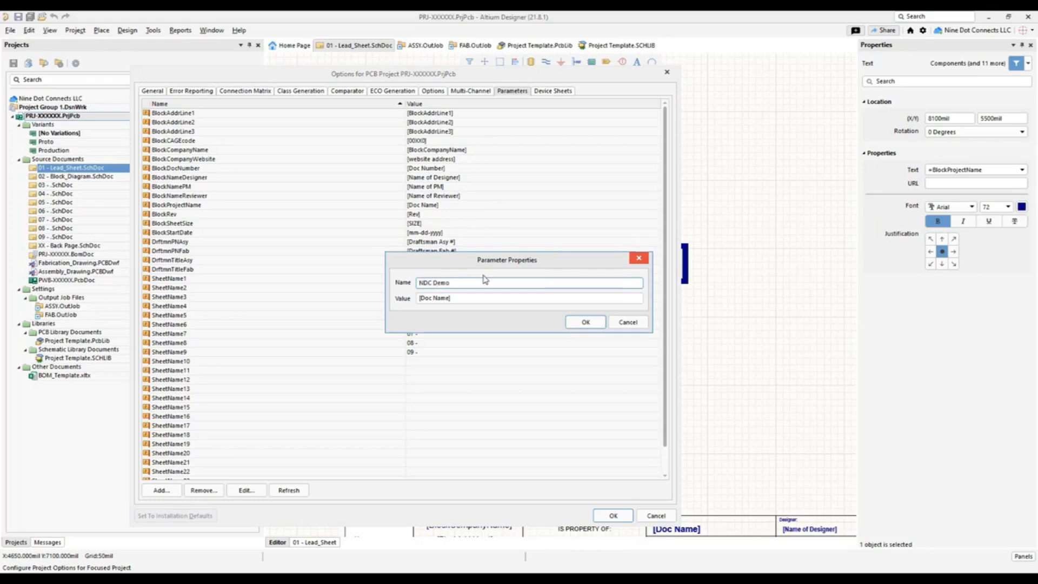
click(585, 322)
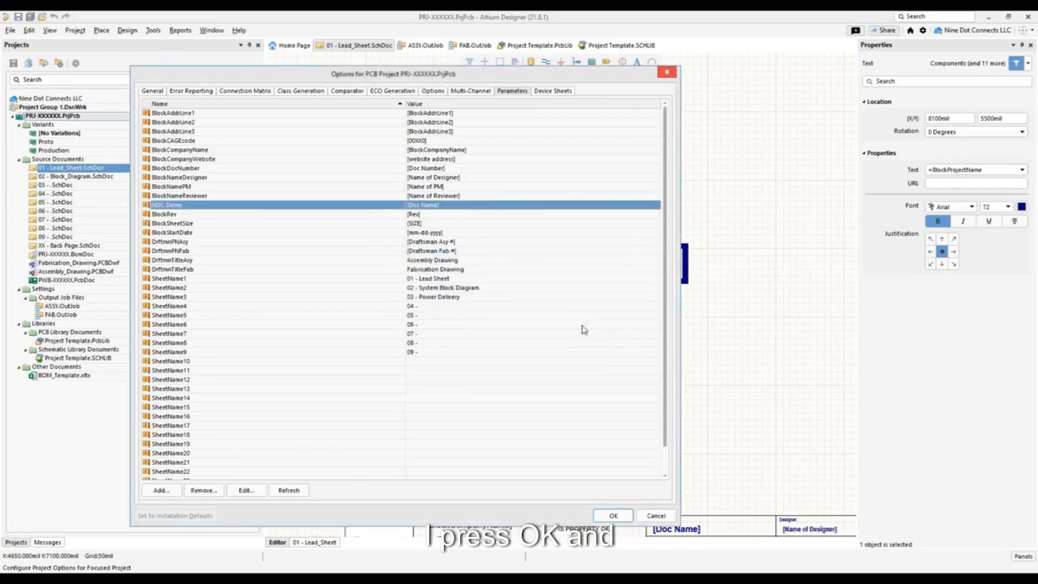
click(614, 515)
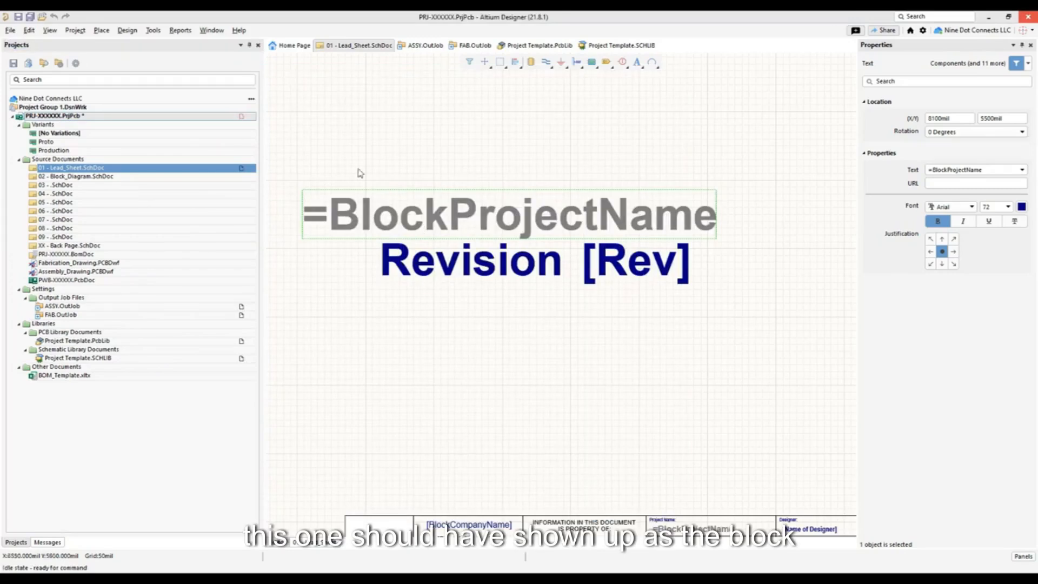
- Reopen the project parameters and rename the NDC Demo parameter back to BlockProjectName
right_click(85, 115)
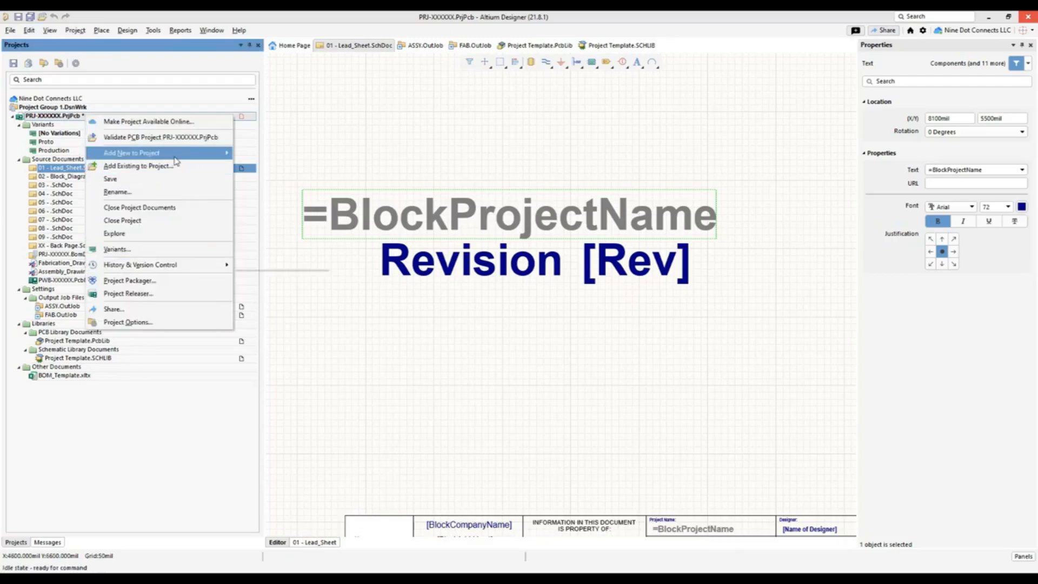
mouse_move(162, 153)
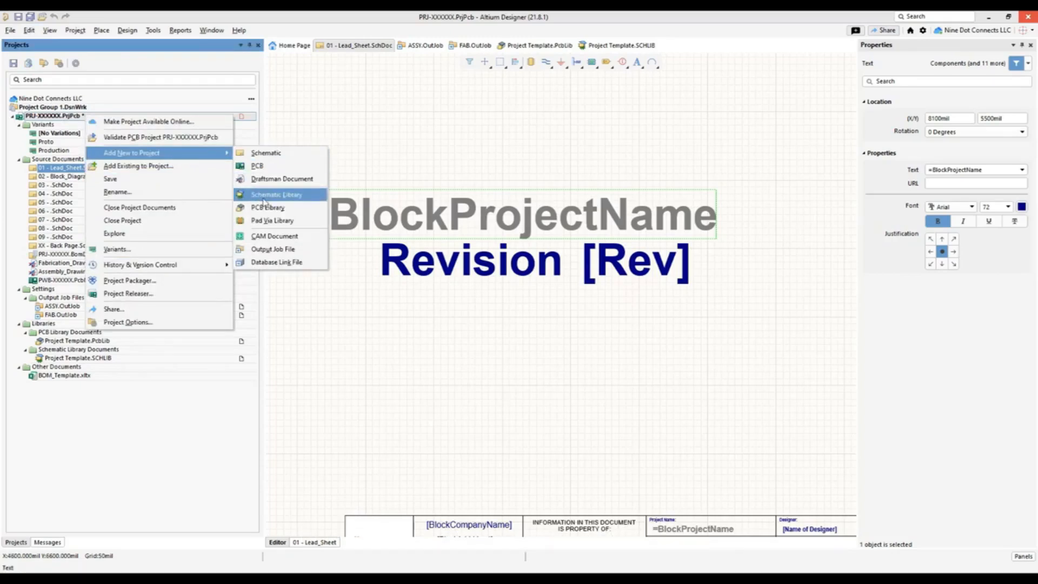
click(130, 323)
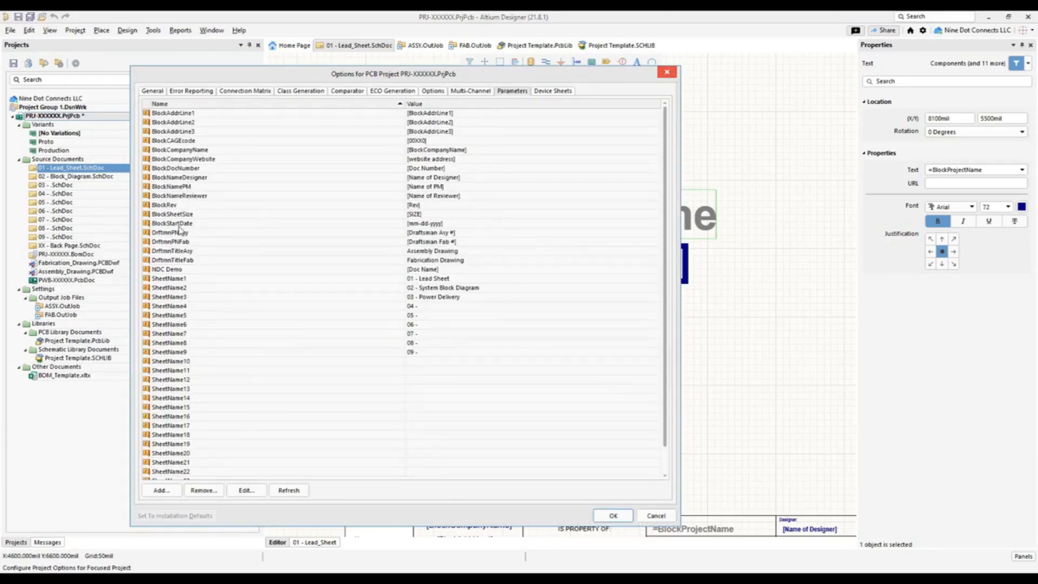
click(179, 271)
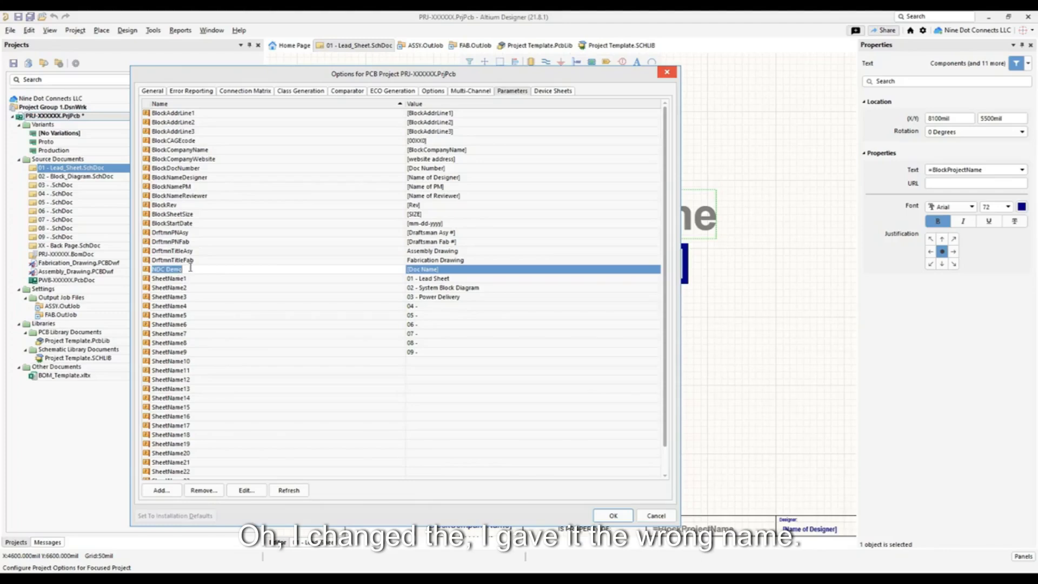
drag(521, 79, 854, 100)
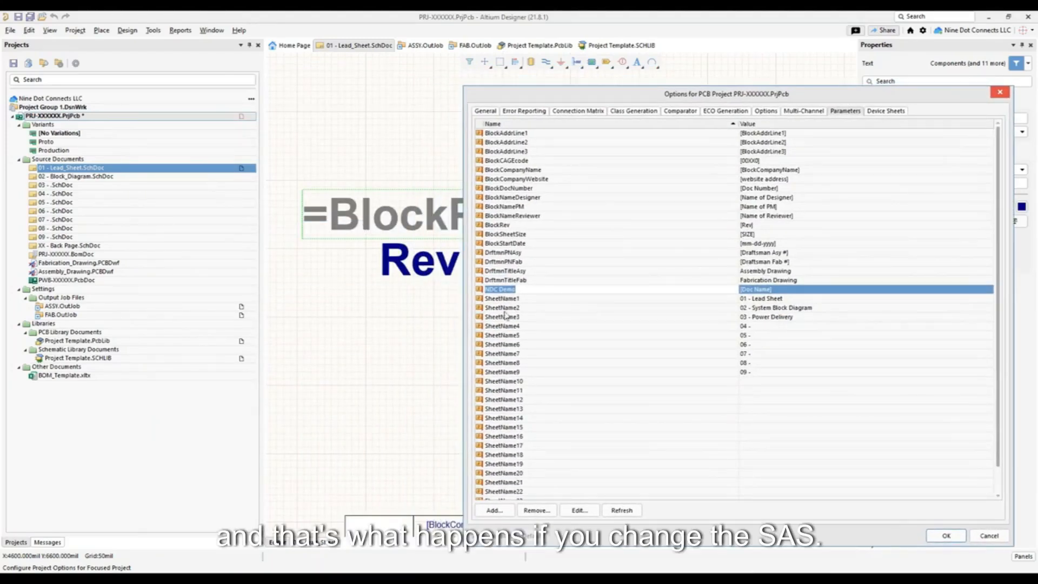
drag(632, 99, 788, 97)
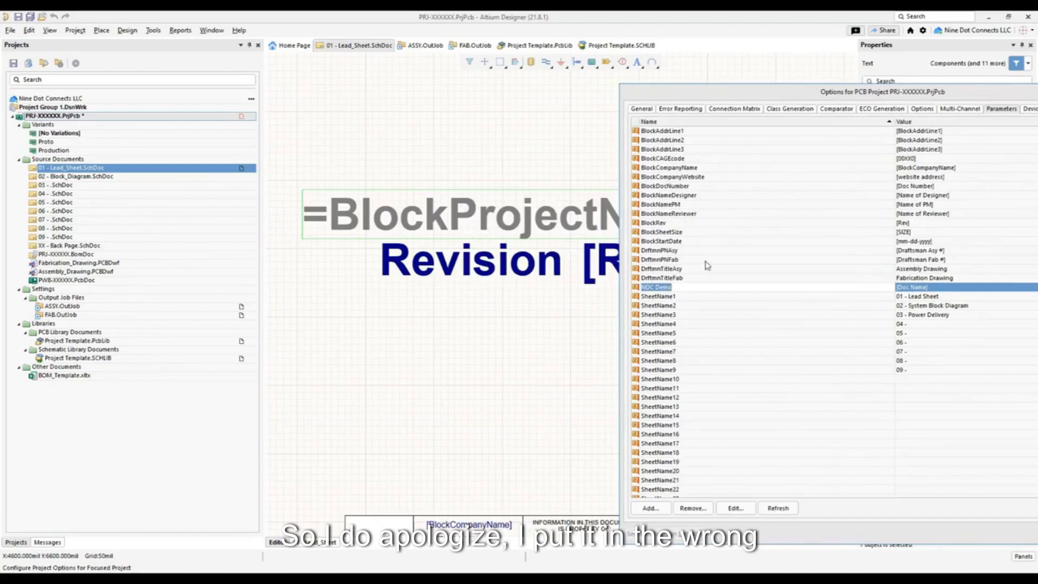
text(Bloc)
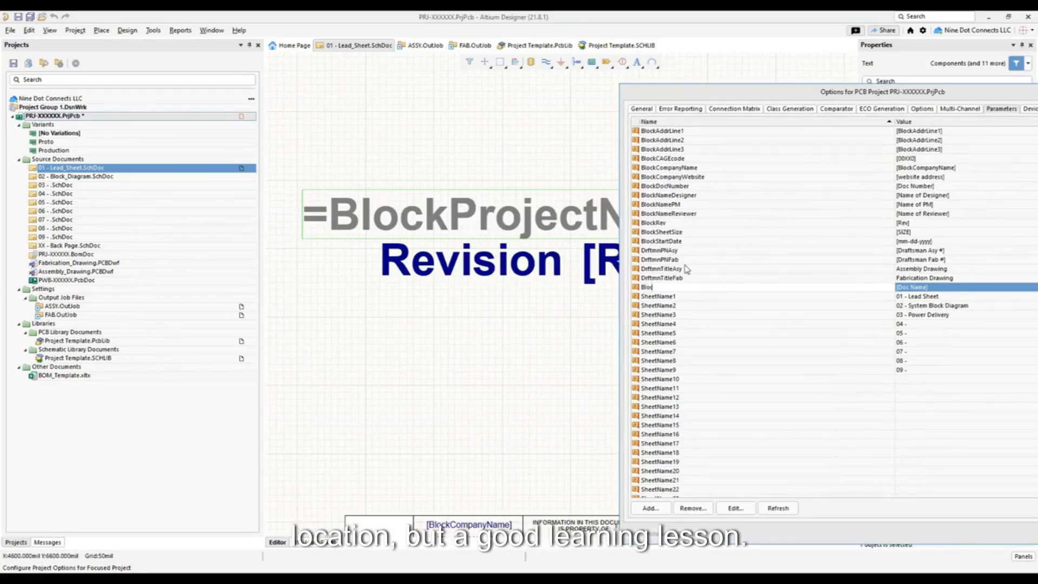
text(kProjectName)
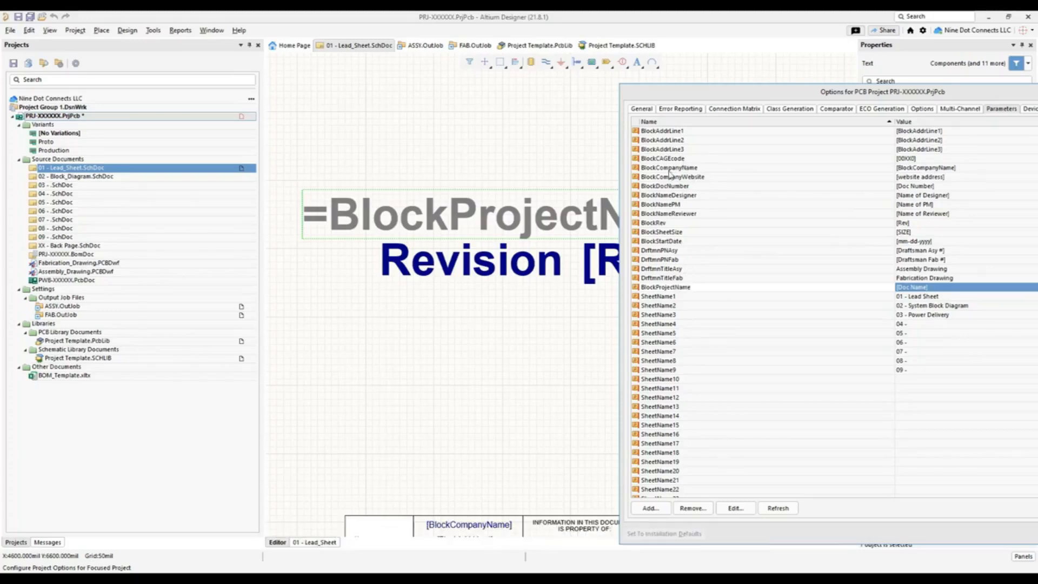
- Set the value of the BlockProjectName parameter to NDC Demo and apply the project options
double_click(935, 288)
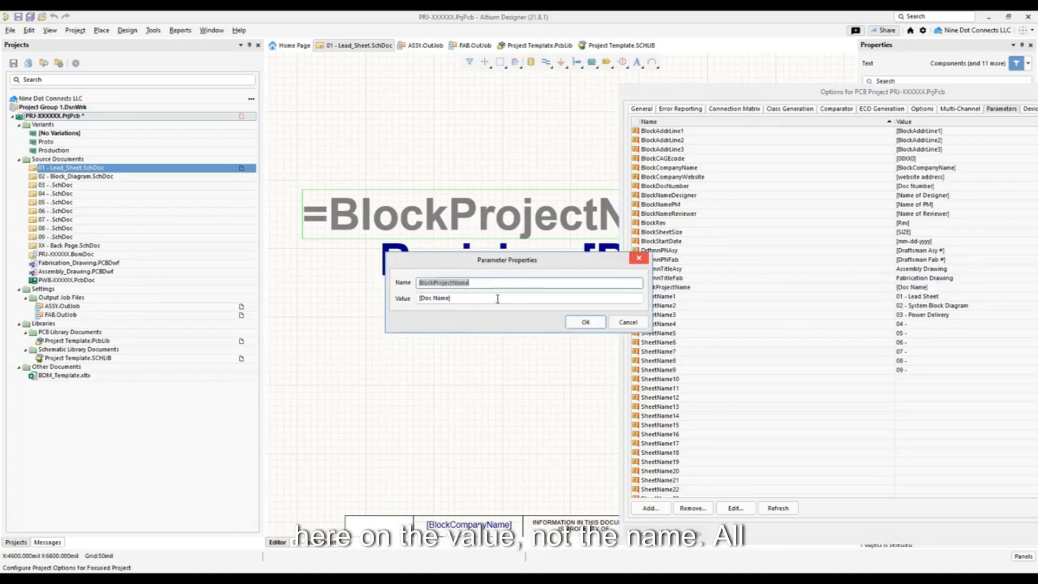
key(Tab)
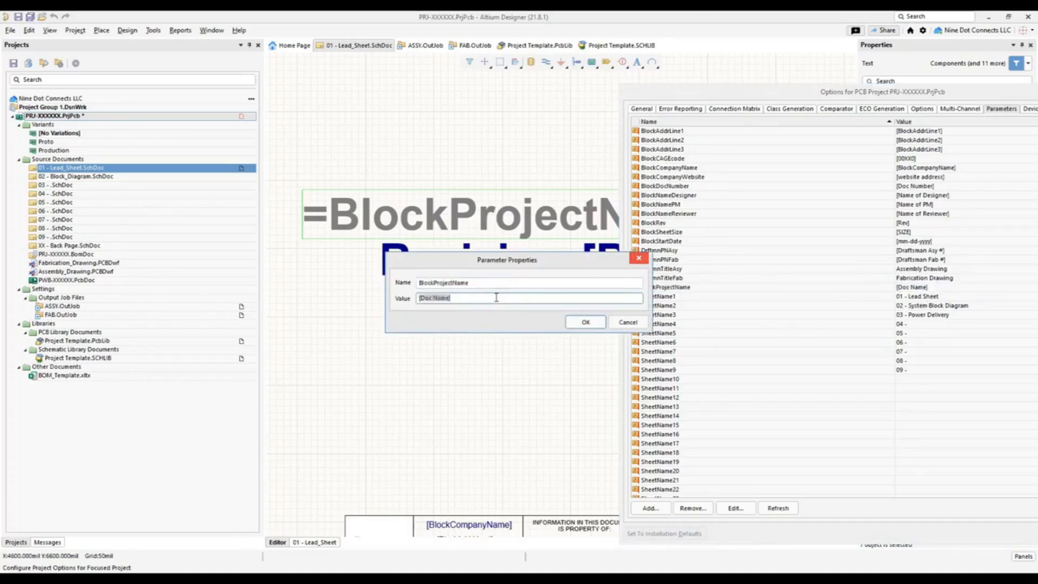
text(NDC)
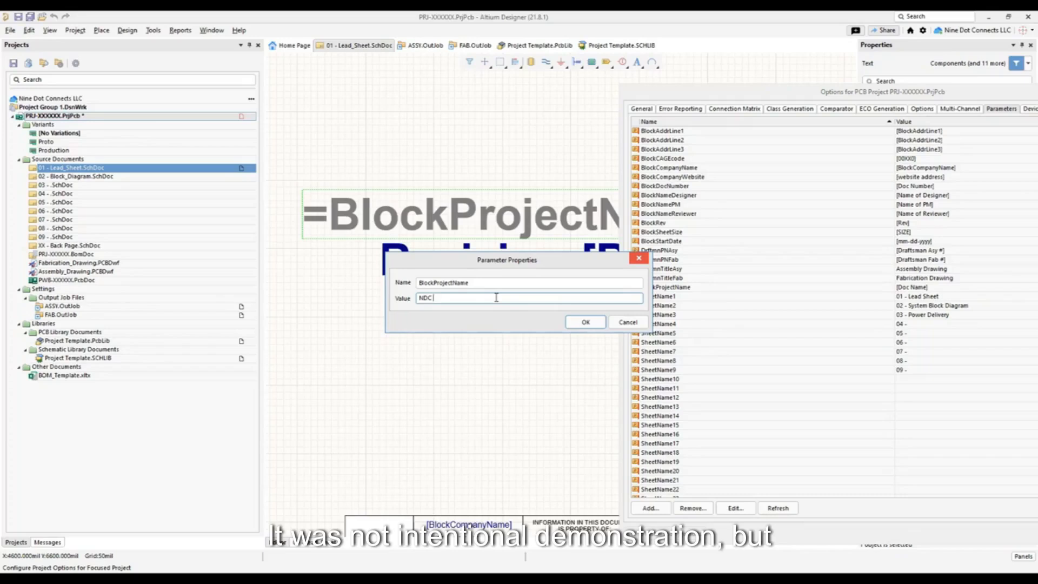
text( Demo)
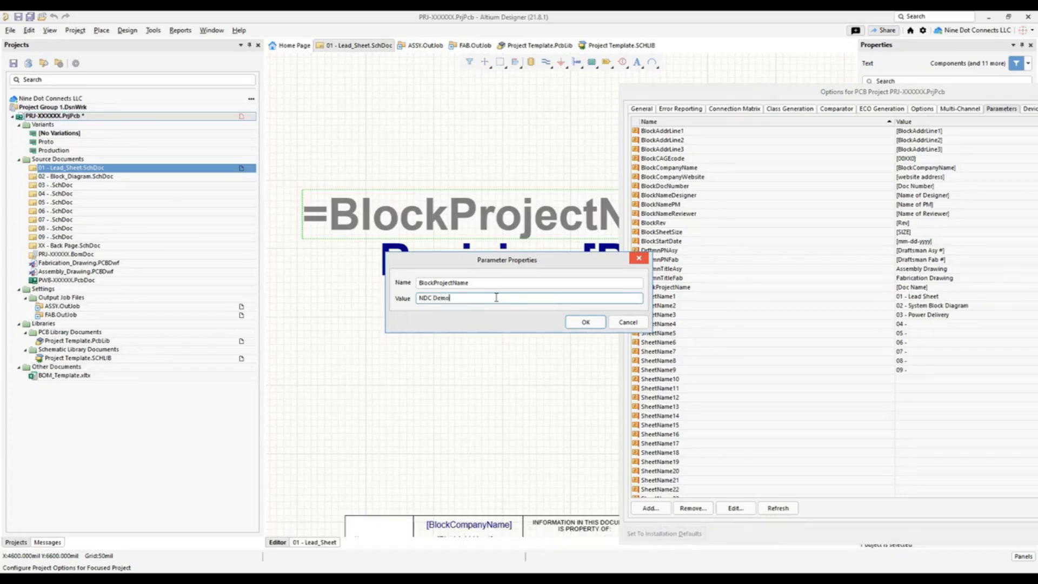
click(580, 325)
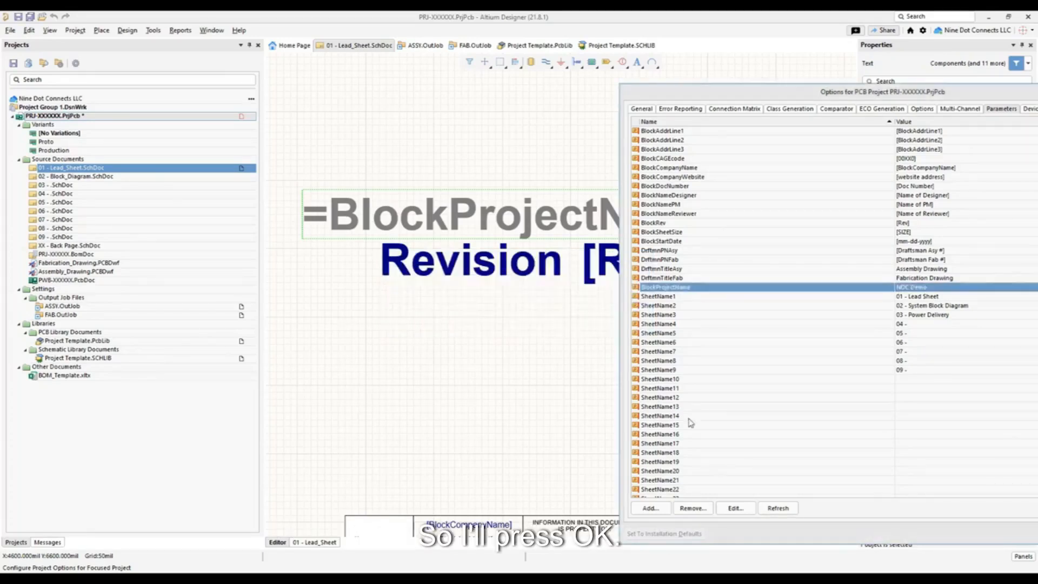
drag(979, 93, 579, 56)
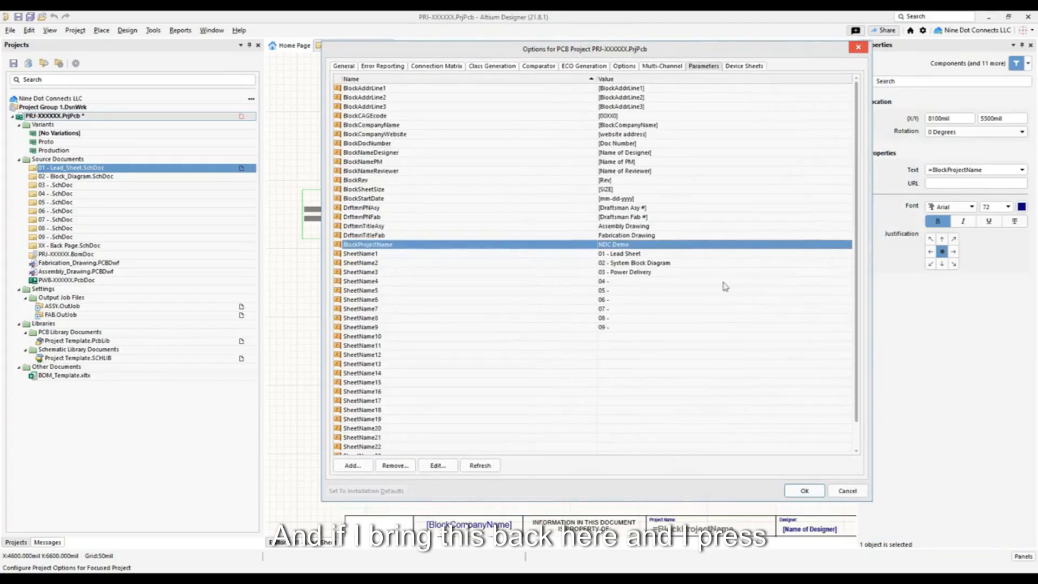
click(801, 491)
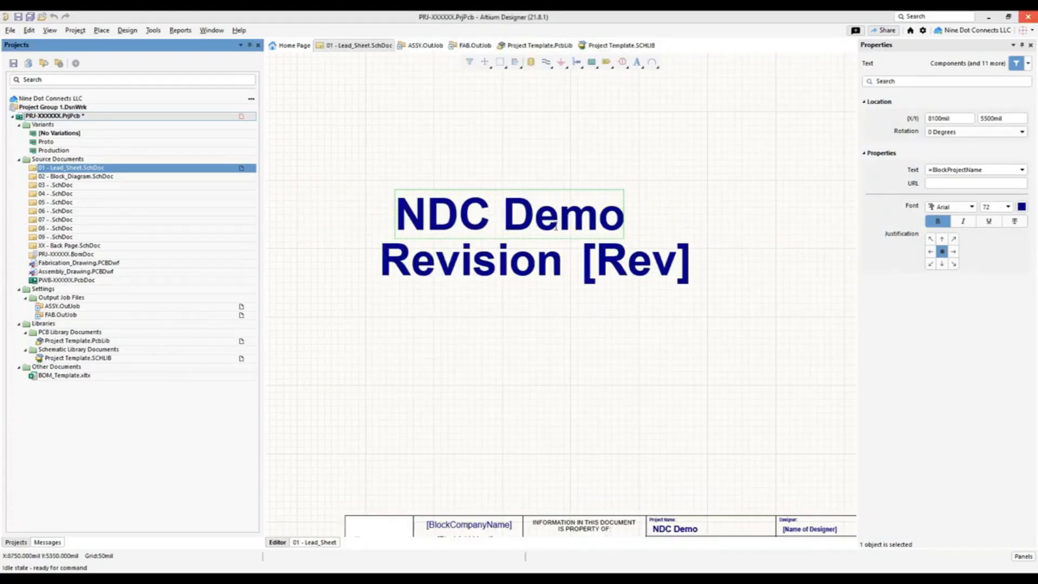
- Check which parameter the revision text uses and look at the project name in the lead sheet's title block
click(652, 271)
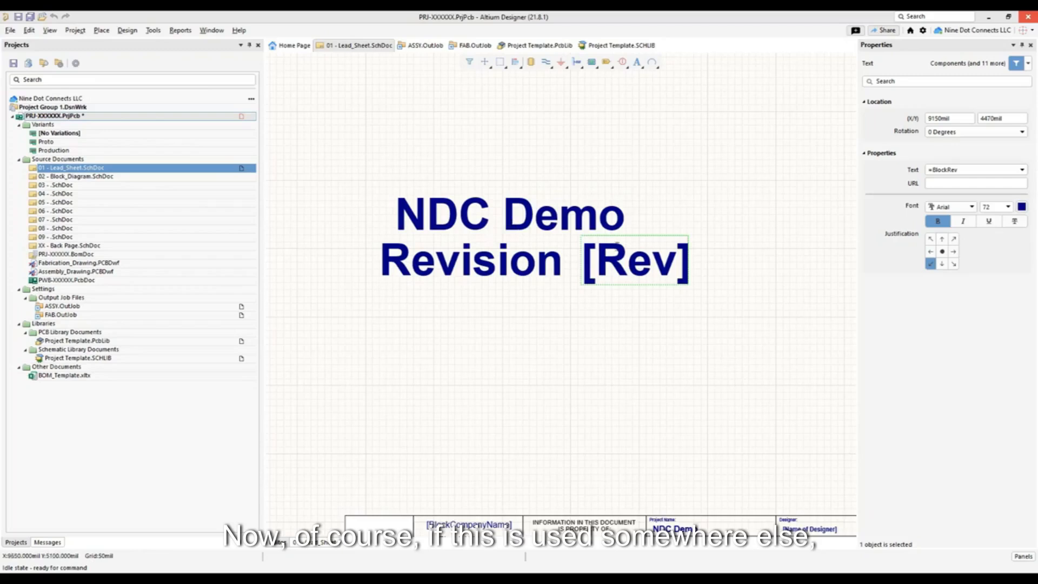
ctrl+scroll(533, 378, down, 2)
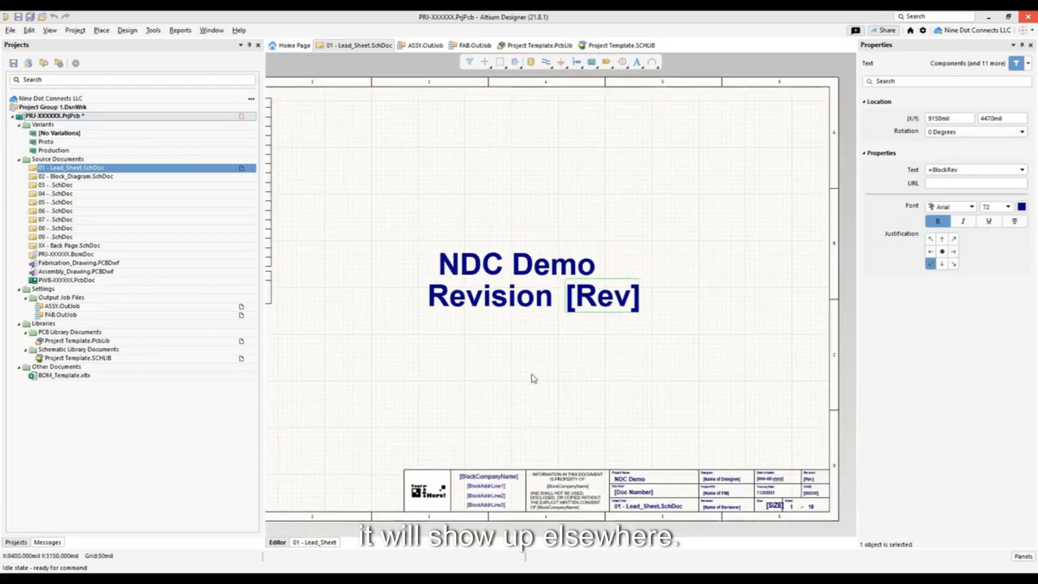
- Select the main title block on the lead sheet and check its component properties and library source
right_drag(565, 394, 538, 272)
ctrl+scroll(601, 345, up, 2)
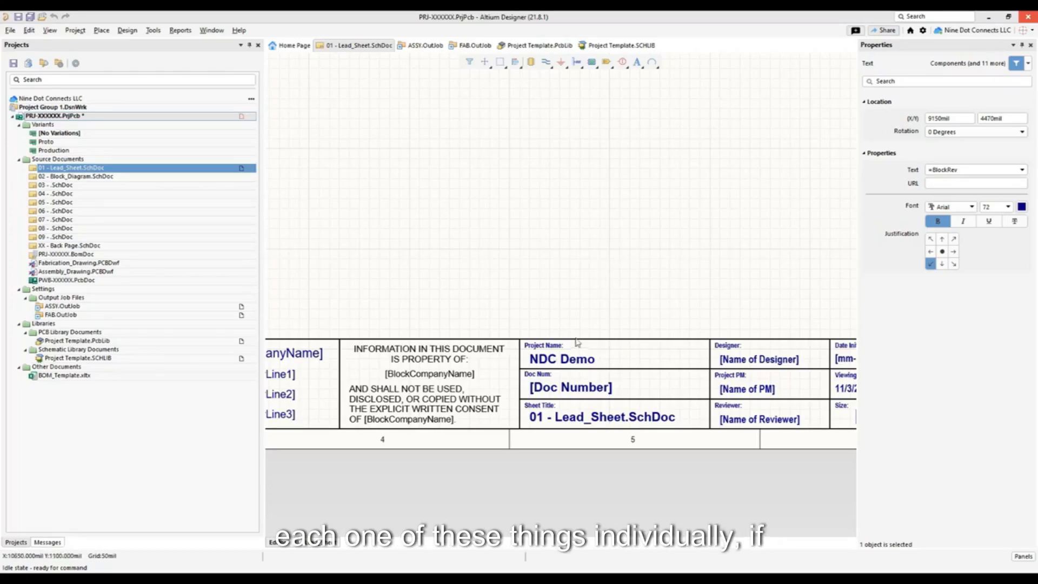
ctrl+scroll(554, 274, down, 1)
click(595, 359)
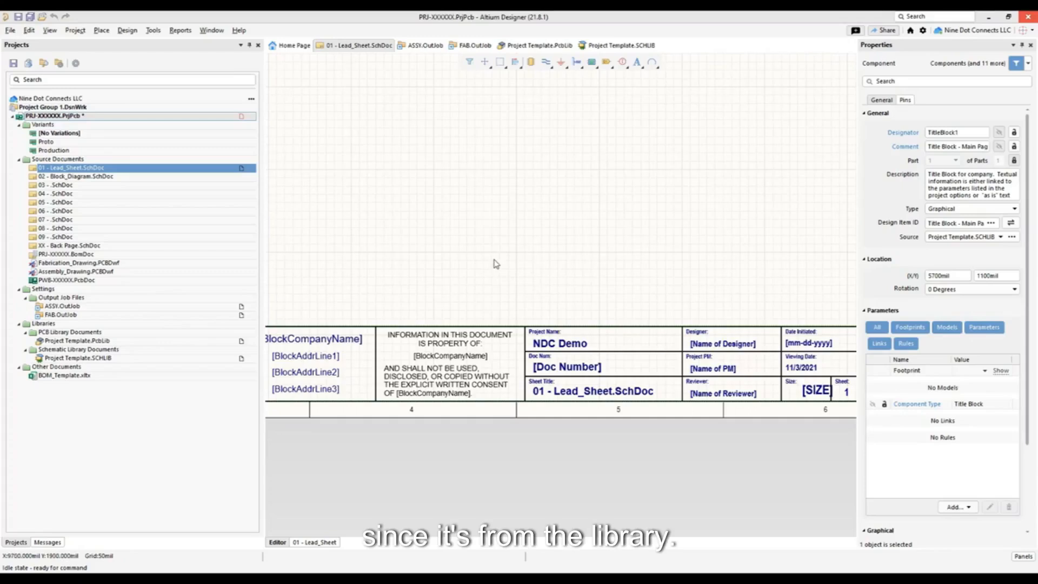
scroll(479, 168, up, 4)
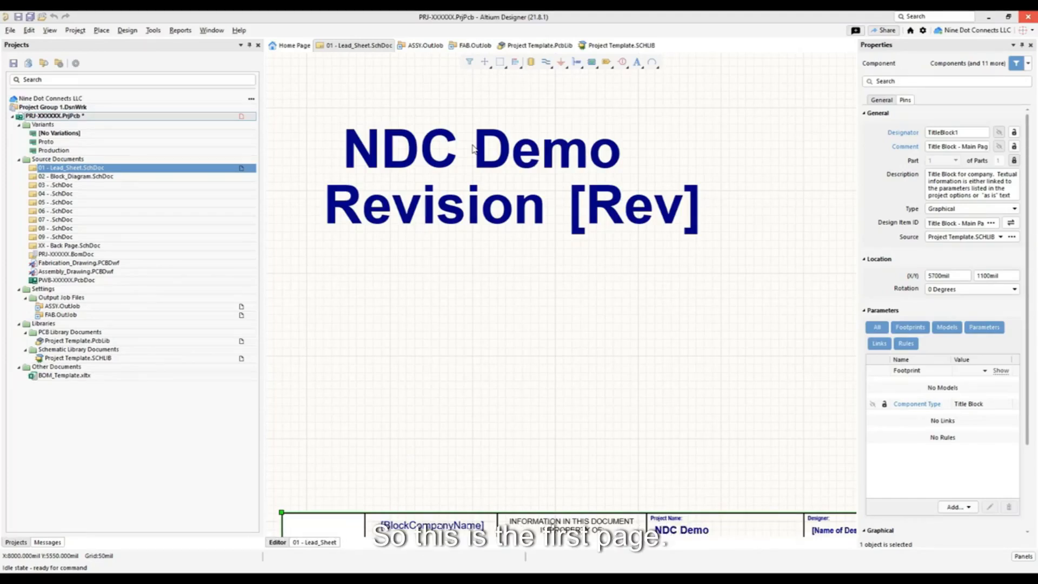
- Examine the main title block's logo, company address, project, sheet title, designer, date and sheet number fields
ctrl+scroll(498, 289, down, 2)
right_drag(531, 377, 471, 297)
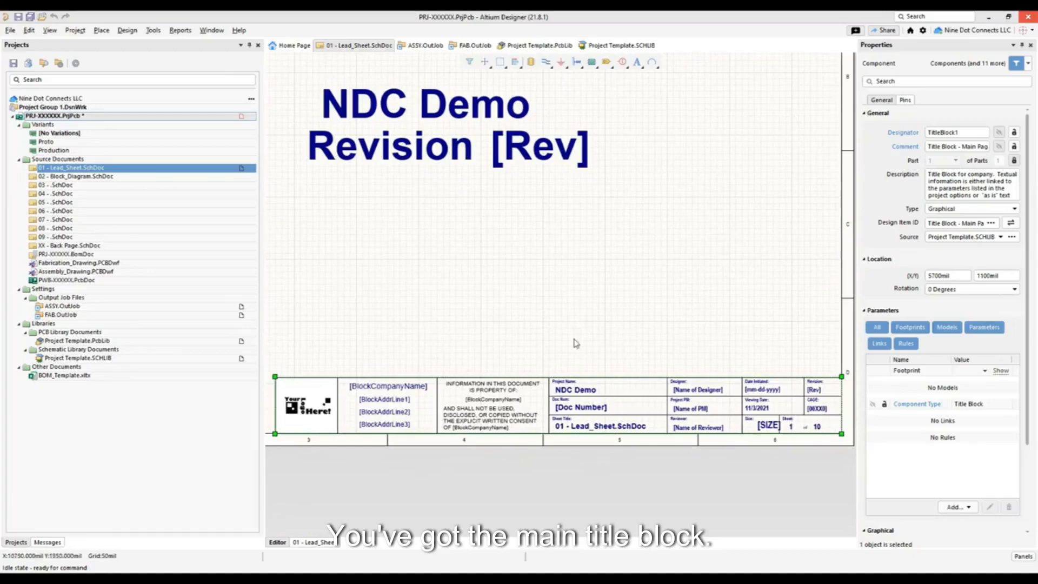
right_drag(468, 355, 484, 221)
ctrl+scroll(415, 240, up, 2)
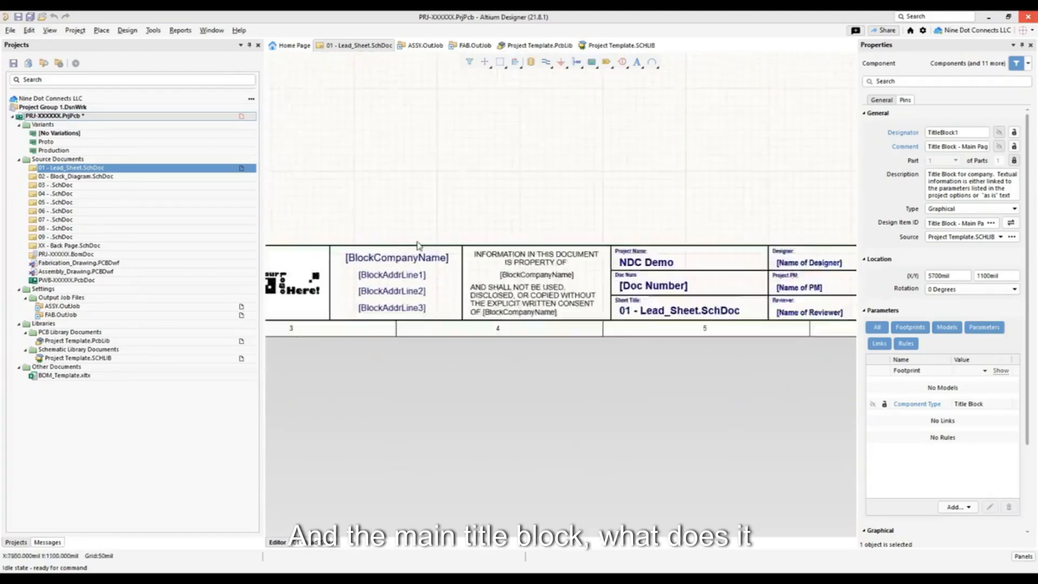
right_drag(352, 216, 451, 206)
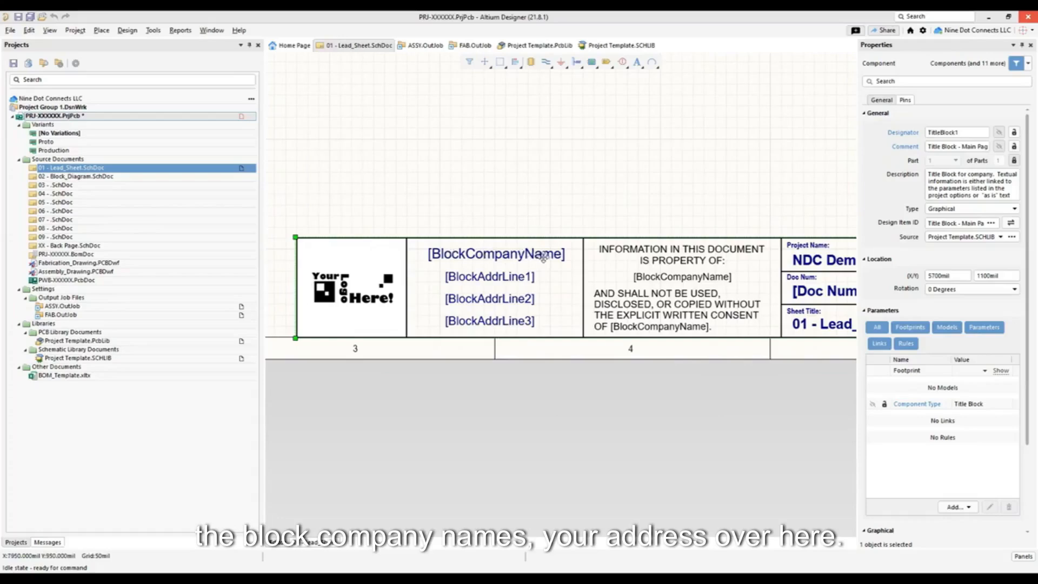
right_drag(741, 199, 593, 143)
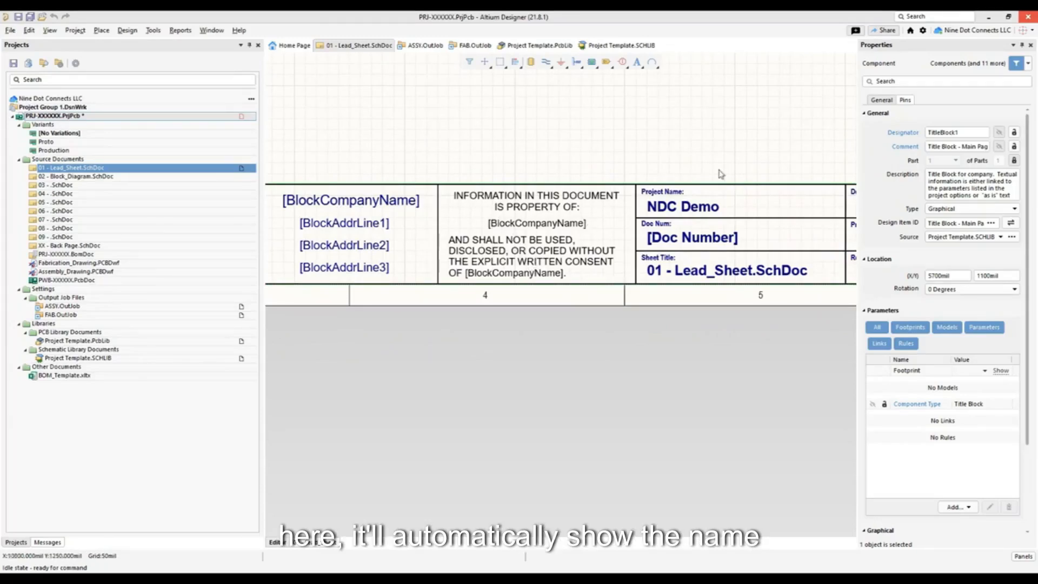
right_drag(777, 147, 463, 131)
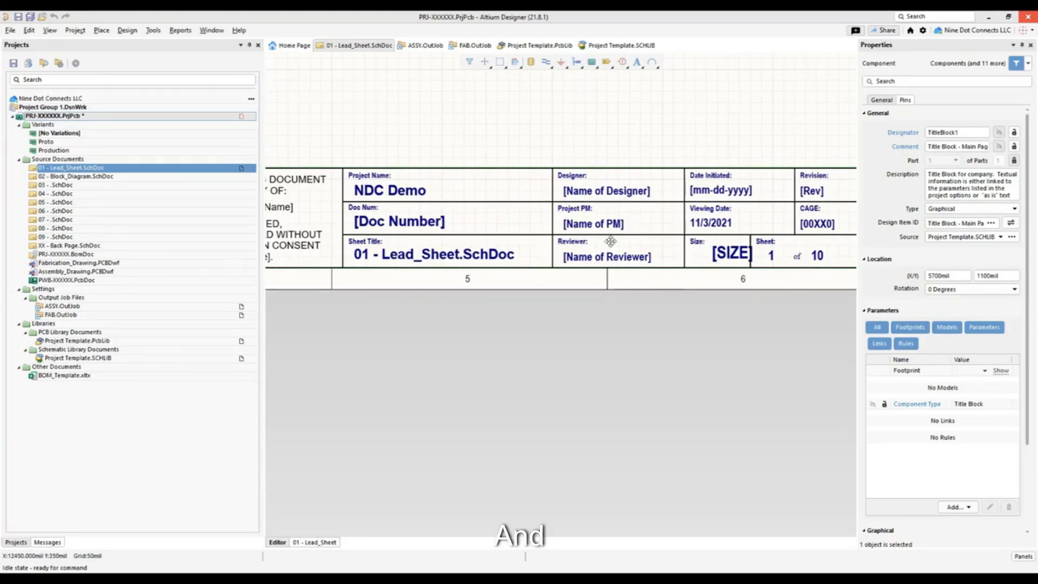
- Compare the lead sheet's title block component with the separately placed project name and revision texts by selecting each
ctrl+scroll(719, 147, down, 1)
right_drag(606, 121, 704, 345)
right_drag(456, 187, 653, 350)
ctrl+scroll(611, 326, down, 2)
ctrl+scroll(611, 327, down, 3)
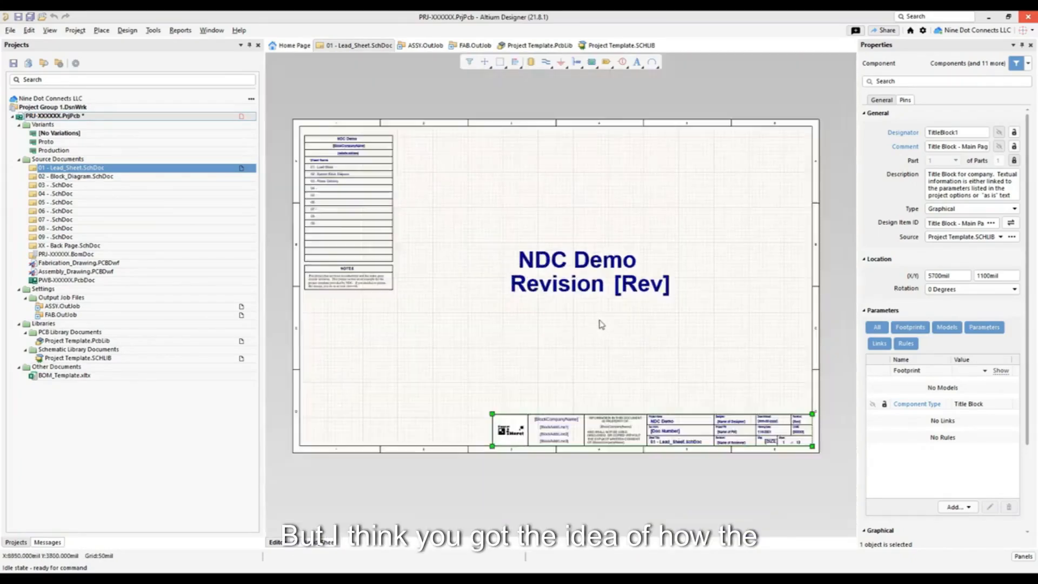
ctrl+scroll(646, 317, up, 2)
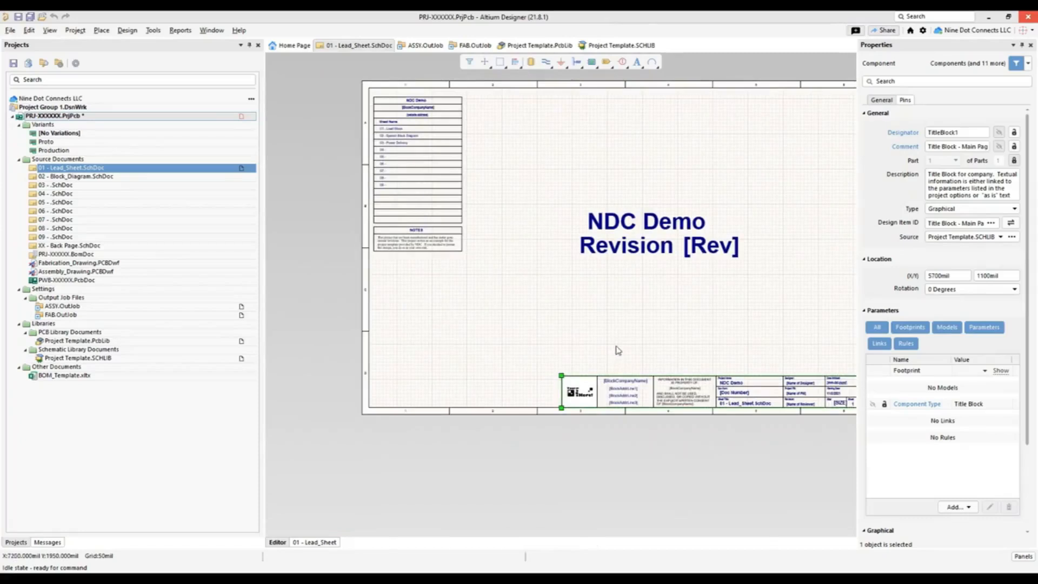
click(617, 348)
click(582, 386)
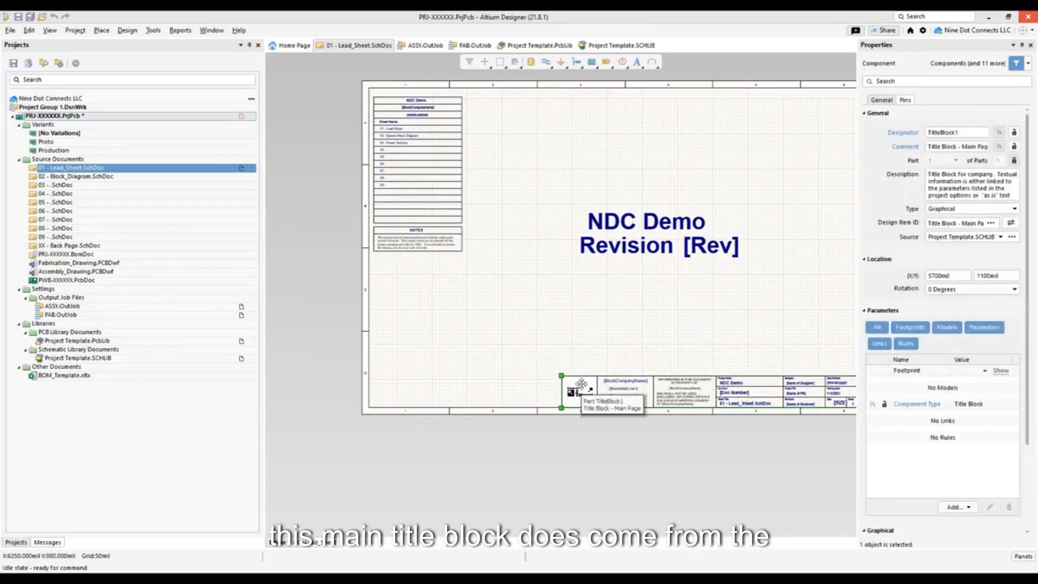
drag(548, 176, 773, 305)
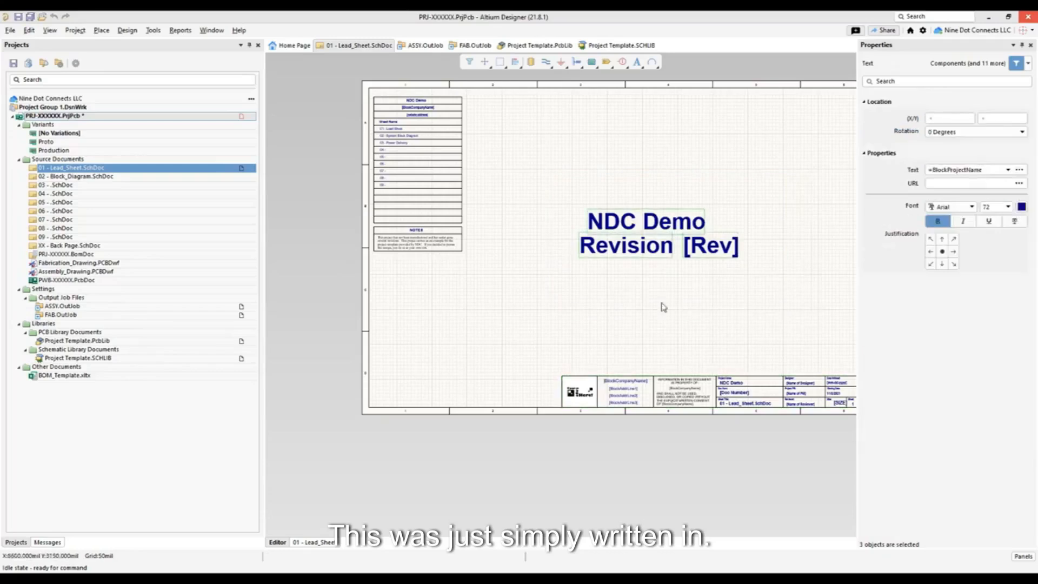
click(638, 252)
- Examine the sheet name table and the notes box on the lead sheet, and clear the selection
click(436, 112)
ctrl+scroll(416, 121, up, 3)
right_drag(586, 164, 642, 204)
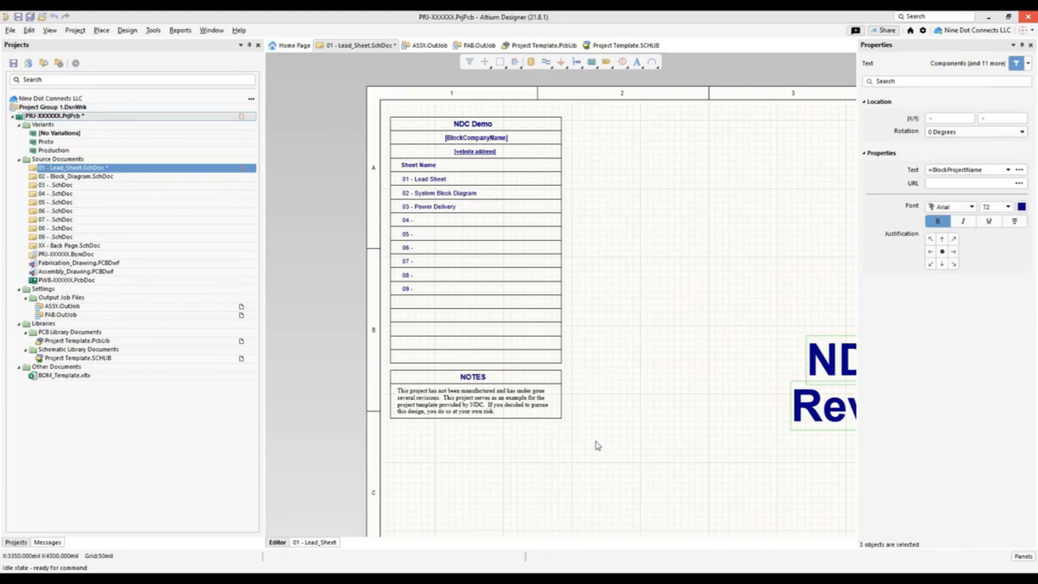
click(680, 370)
- Open 02 - Block_Diagram.SchDoc and check the properties of its placeholder image
double_click(72, 177)
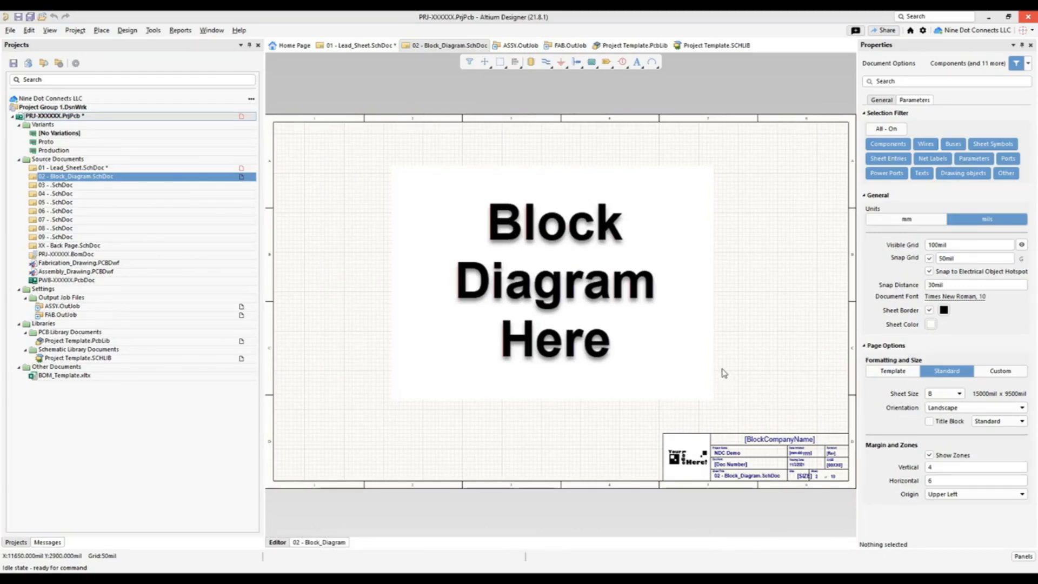
click(592, 297)
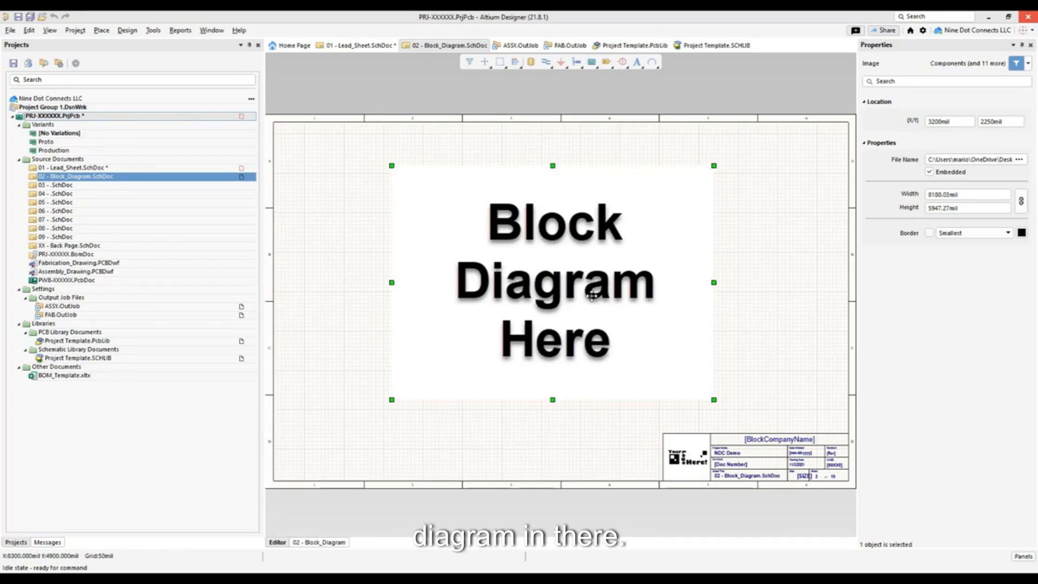
click(380, 234)
- Inspect the abbreviated title block on the block diagram sheet and its component properties
ctrl+scroll(779, 410, up, 3)
right_drag(784, 413, 607, 235)
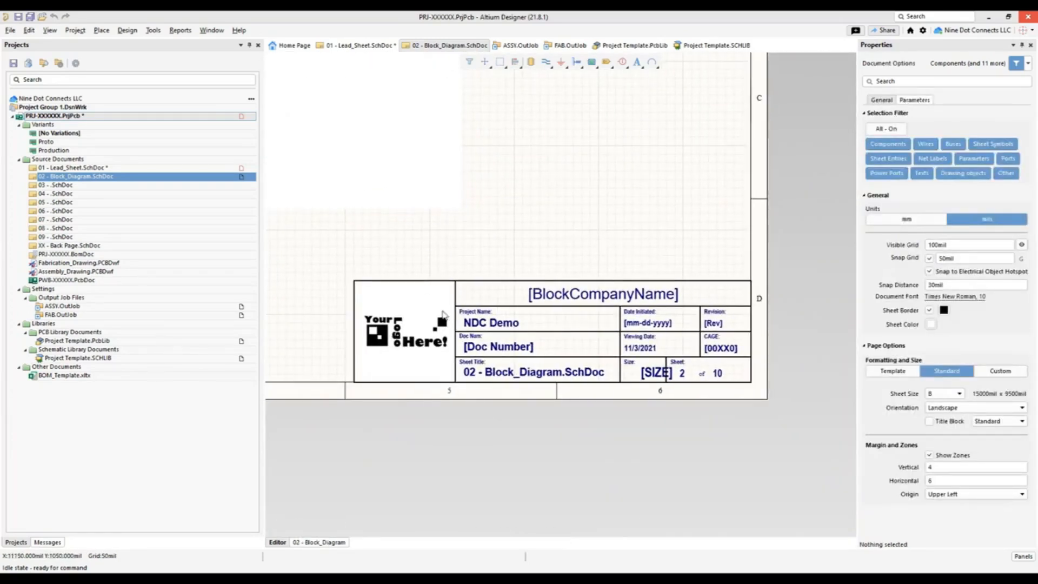
click(462, 283)
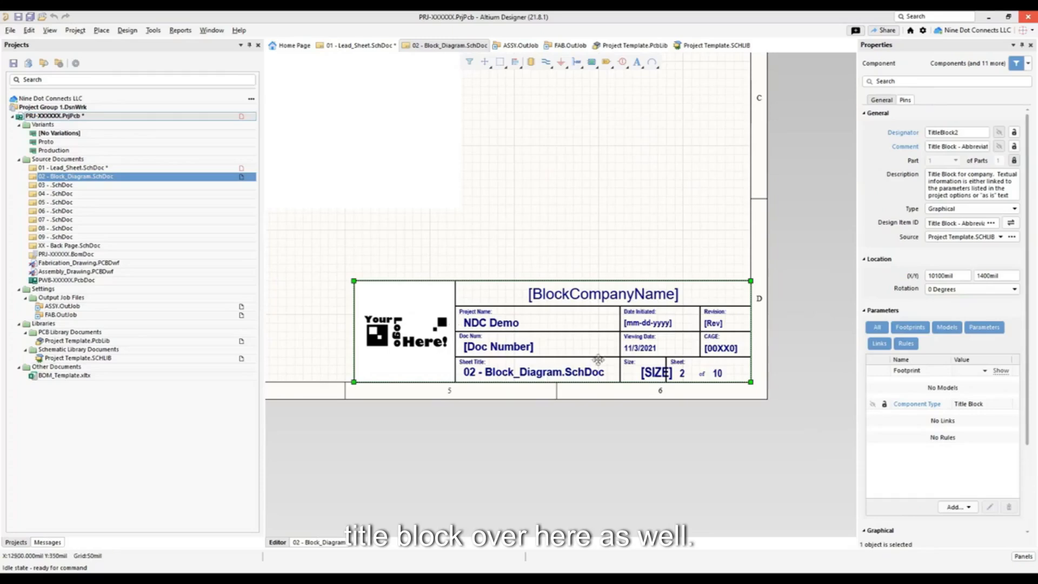
ctrl+scroll(494, 236, down, 1)
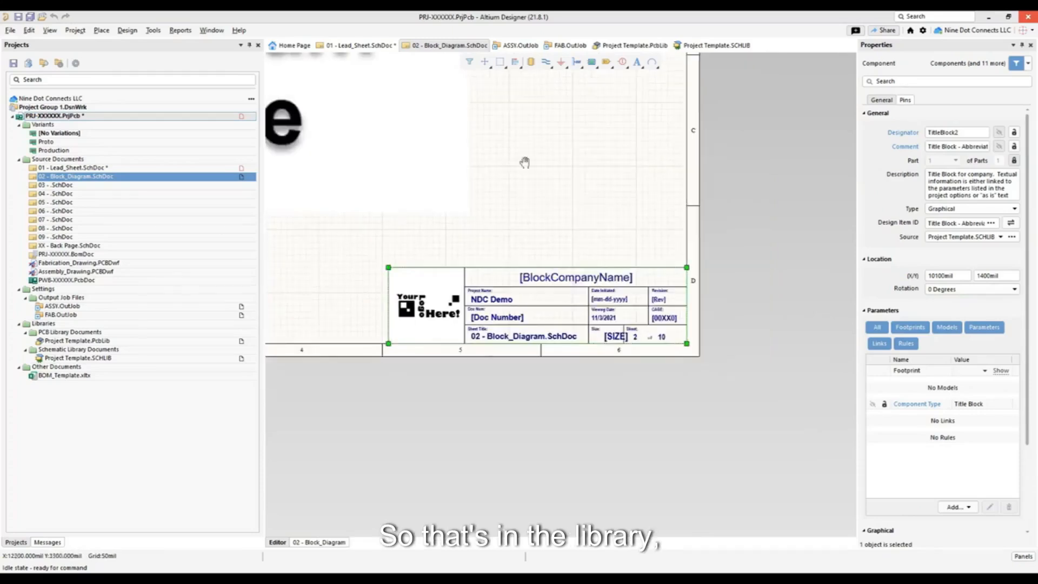
right_drag(524, 162, 639, 270)
ctrl+scroll(659, 261, down, 2)
right_drag(501, 303, 539, 309)
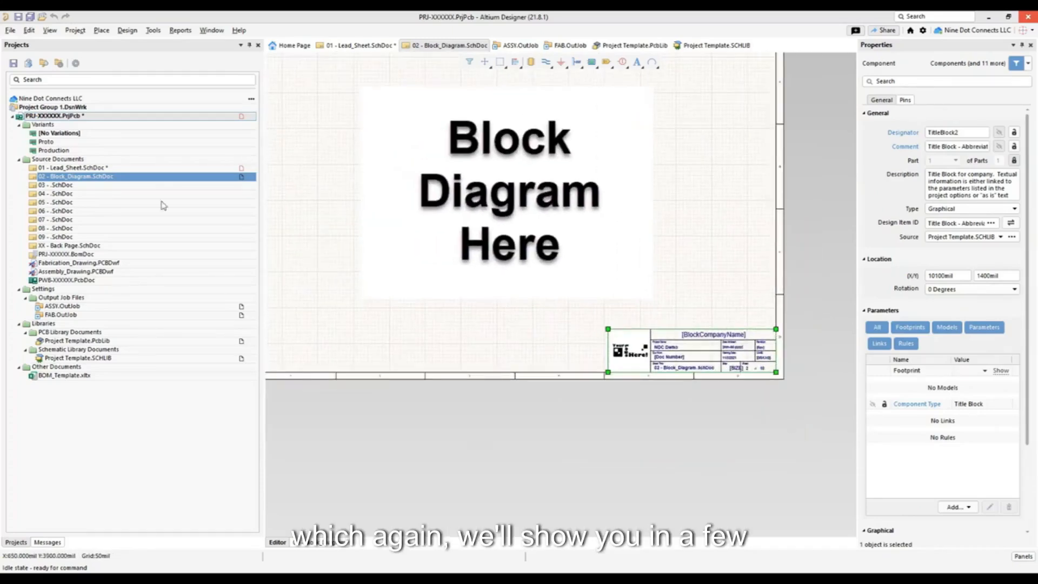
- Open 03 - .SchDoc to view its title block, and open XX - Back Page.SchDoc
double_click(56, 185)
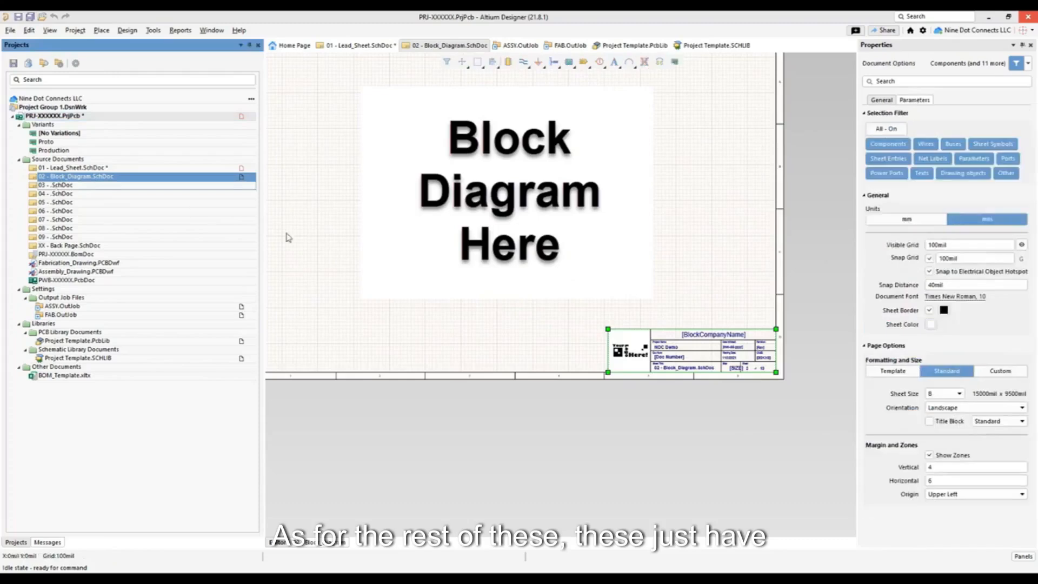
right_drag(618, 417, 603, 320)
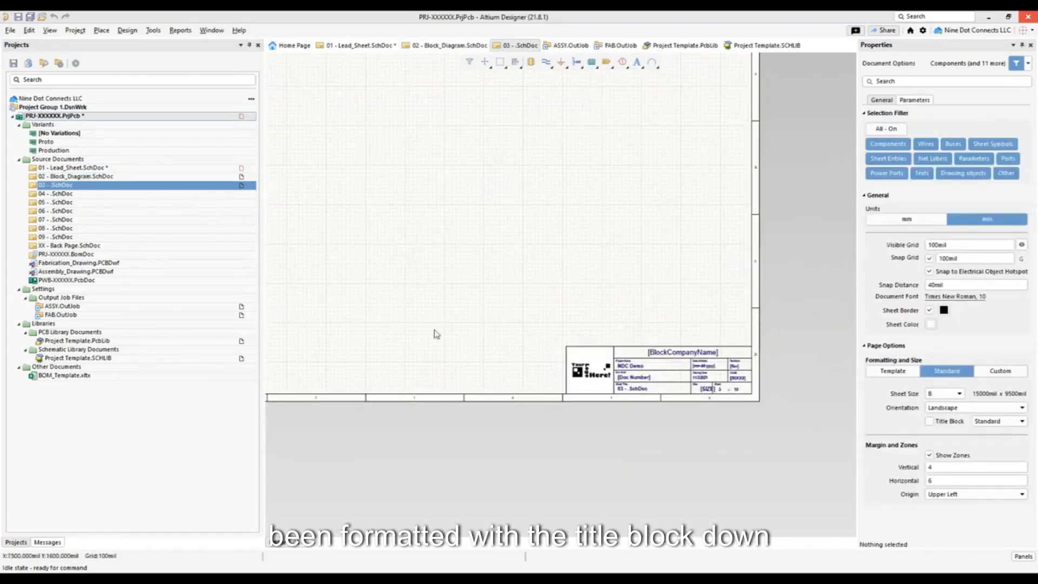
double_click(75, 247)
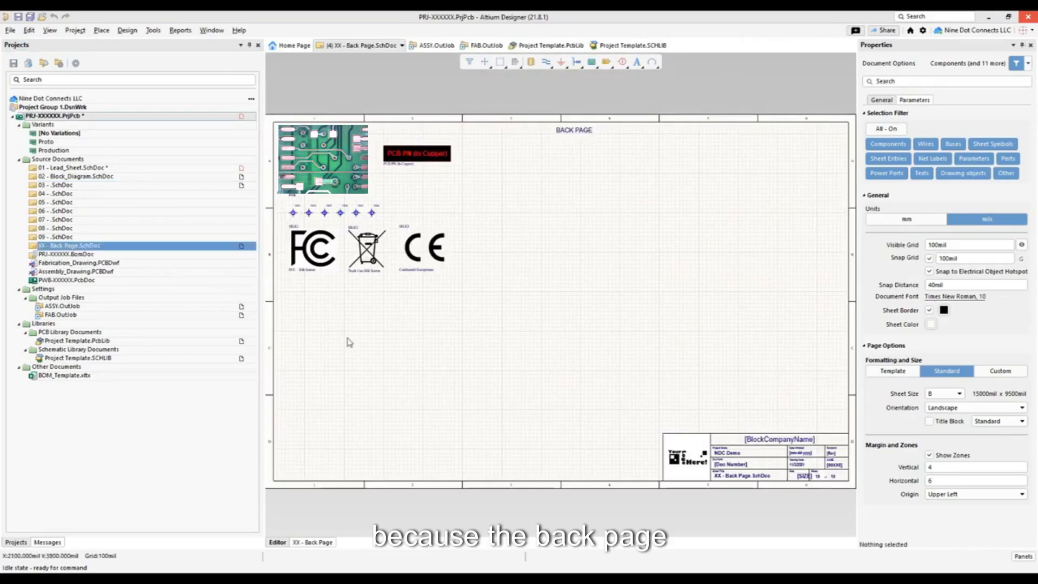
right_drag(384, 320, 444, 349)
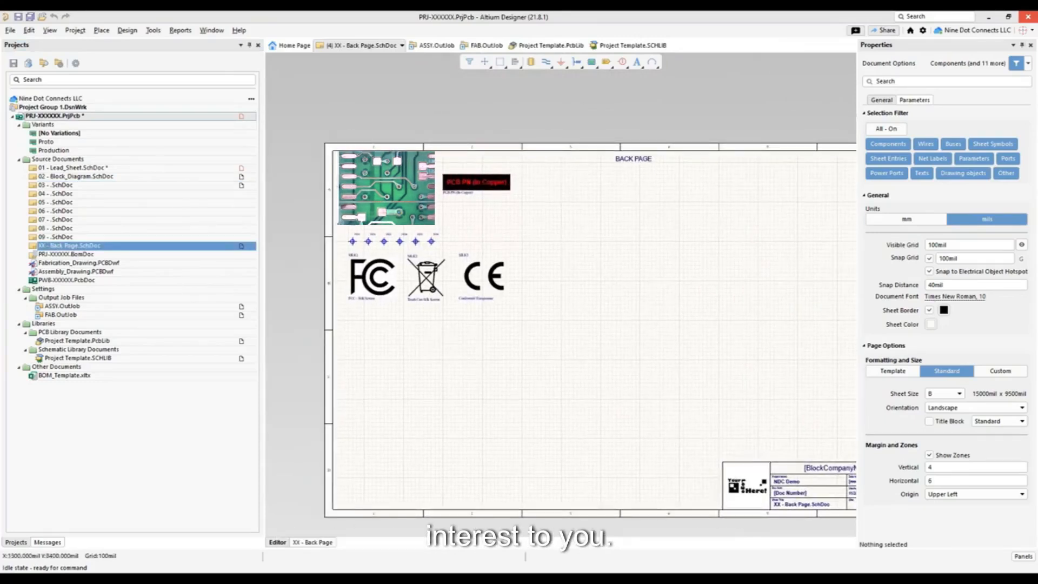
- Examine the board image, copper part number, fiducials and silkscreen logos on the back page
ctrl+scroll(435, 207, up, 3)
right_drag(596, 274, 627, 282)
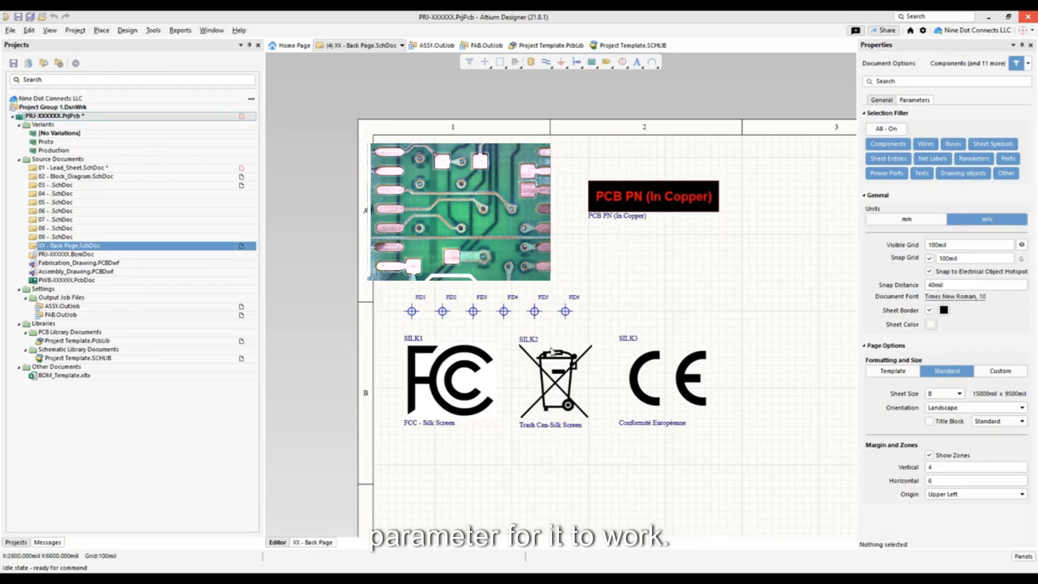
ctrl+scroll(551, 351, up, 3)
right_drag(433, 312, 541, 247)
ctrl+scroll(496, 297, down, 2)
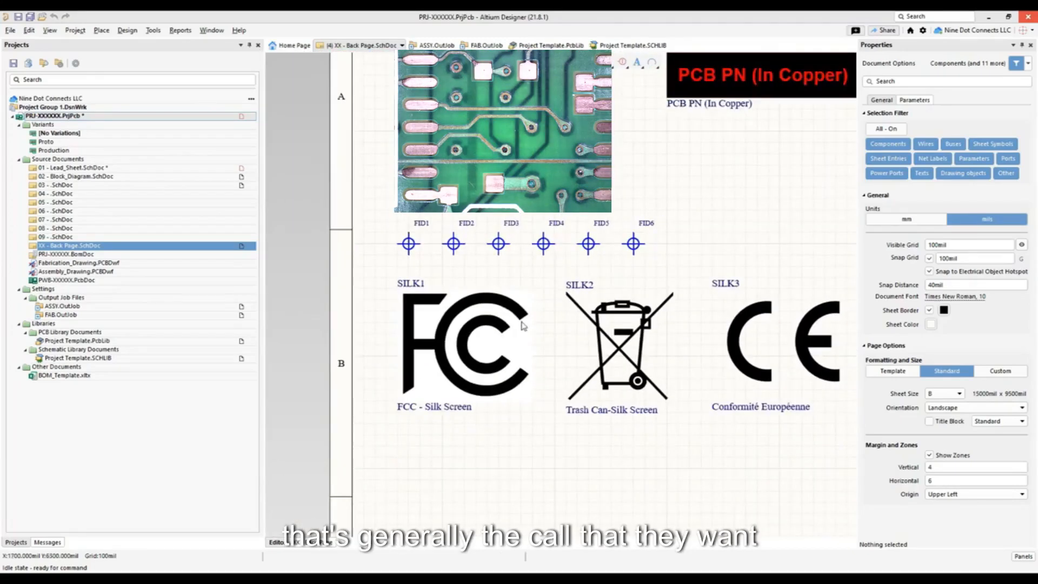
ctrl+scroll(522, 324, down, 2)
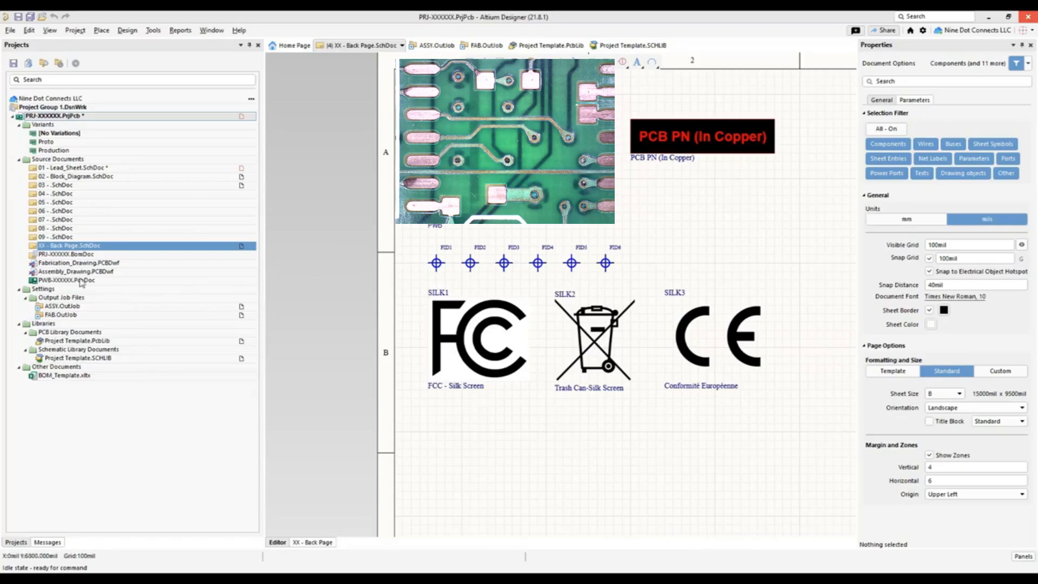
- Open PRJ-XXXXXX.BomDoc and select the PWB line item to show its part solution
click(68, 256)
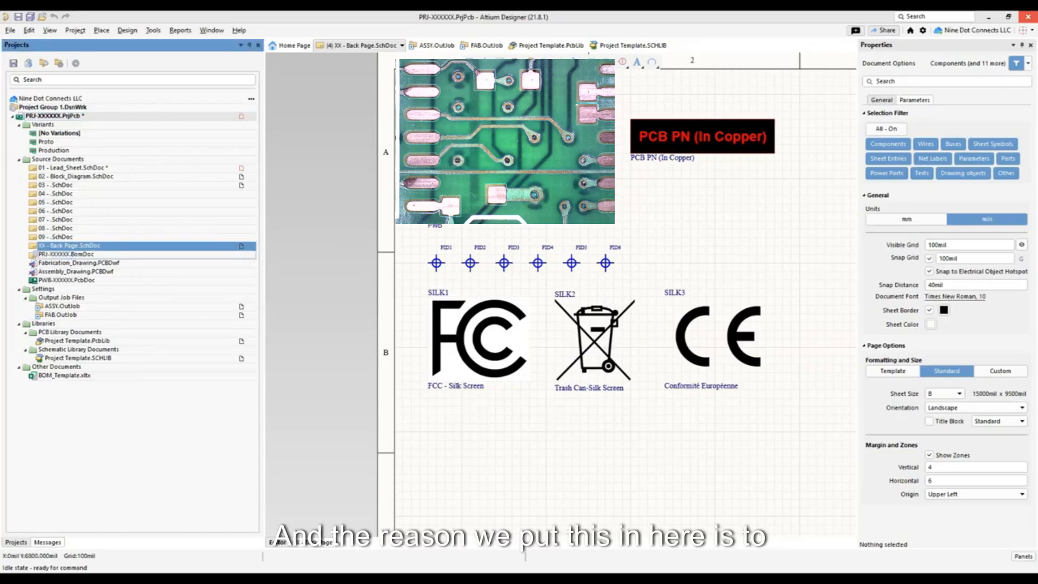
double_click(68, 254)
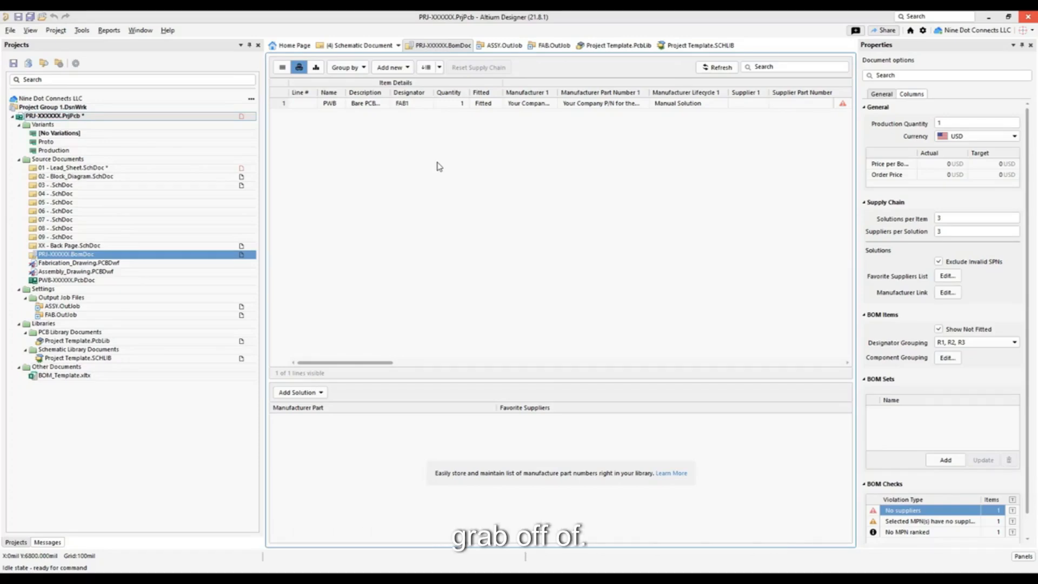
click(377, 108)
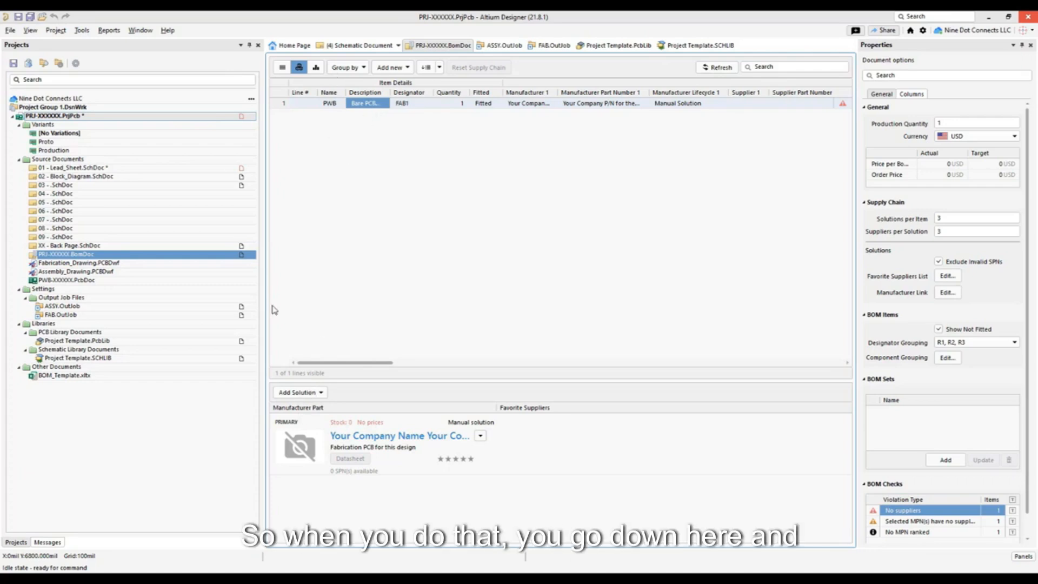
- Locate the Create Manual Solution option and review the PWB item's existing manual solution details without changing them
click(322, 393)
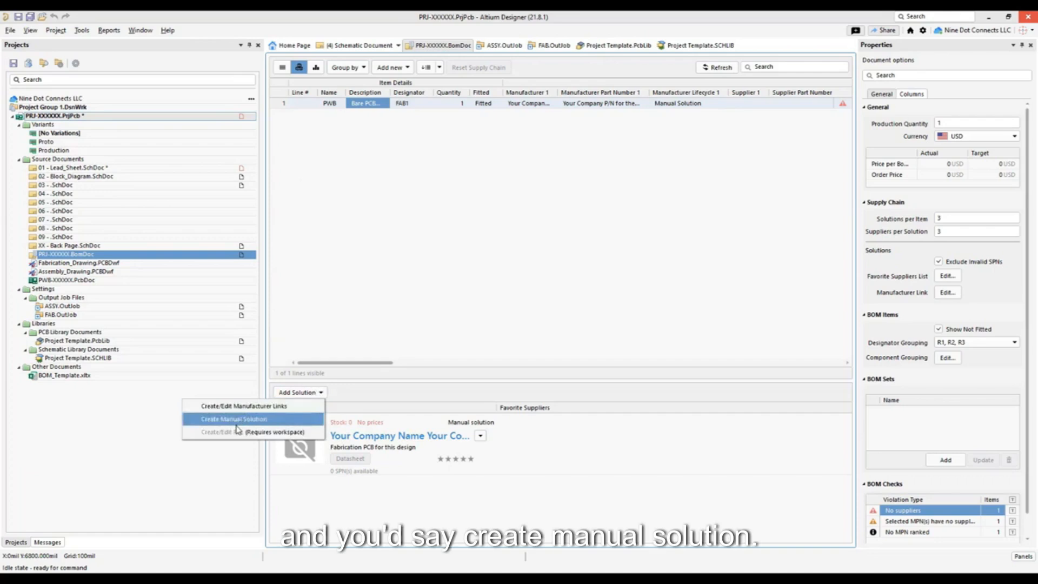
click(409, 340)
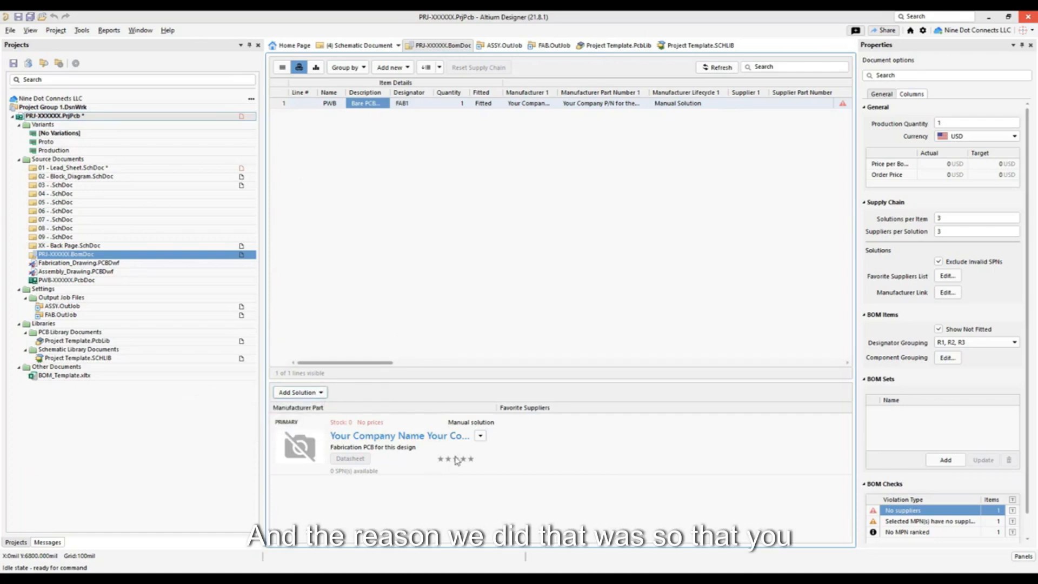
click(480, 437)
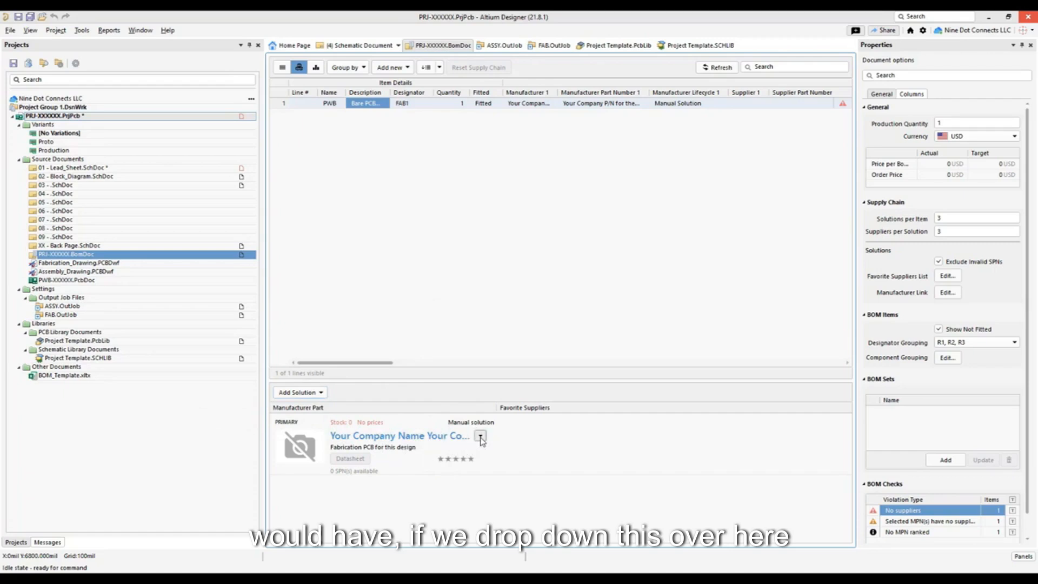
click(452, 448)
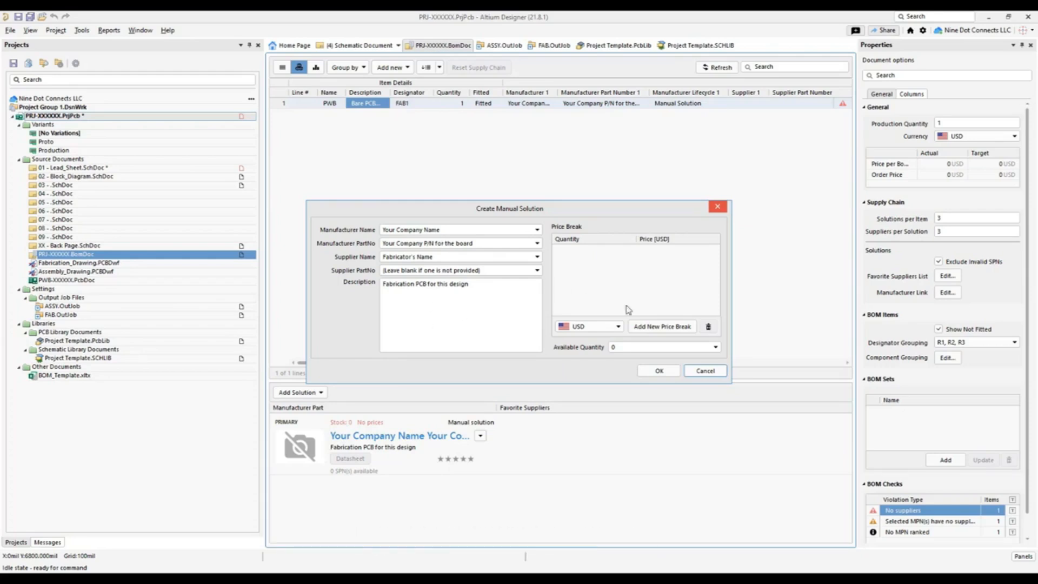
click(700, 377)
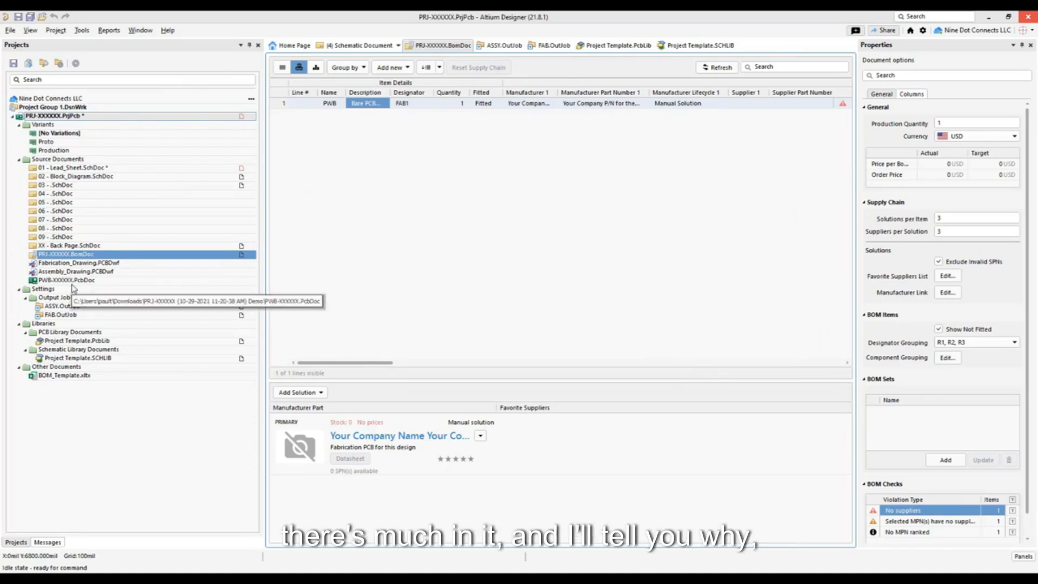
- Review the Error Reporting and Class Generation settings in the PRJ-XXXXXX project options, and cancel the dialog
right_click(54, 117)
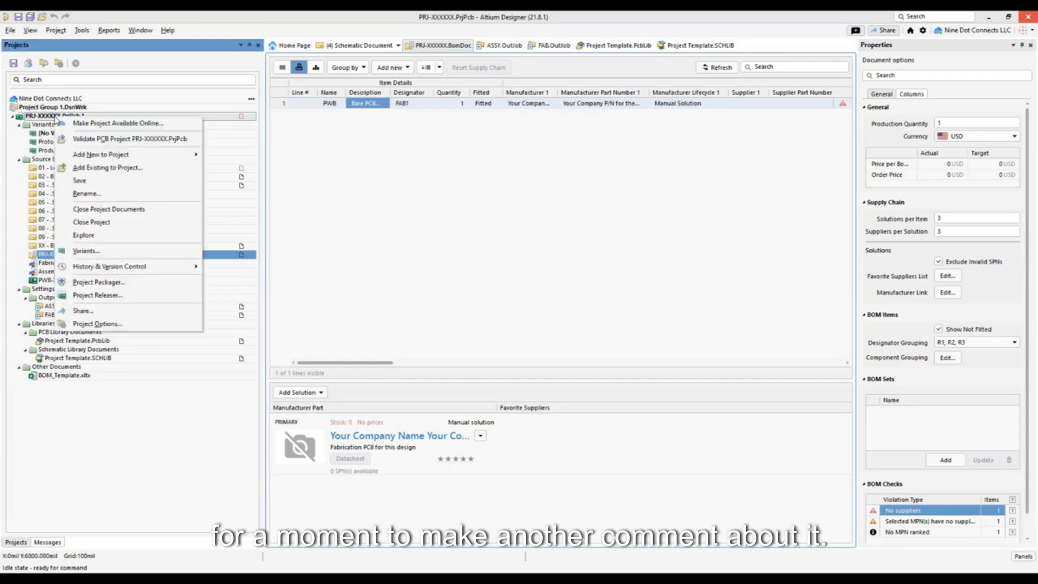
click(102, 325)
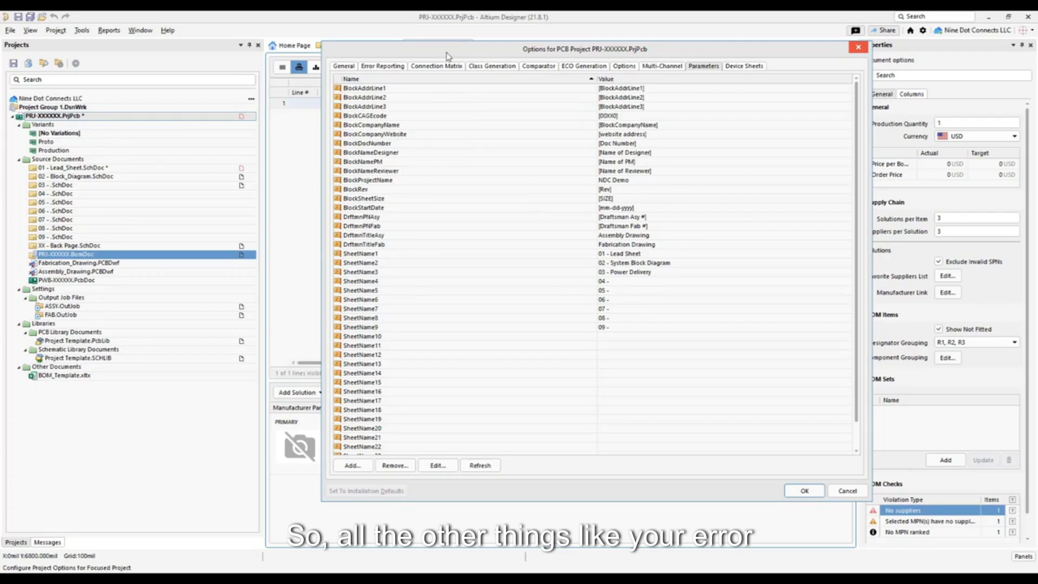
click(378, 67)
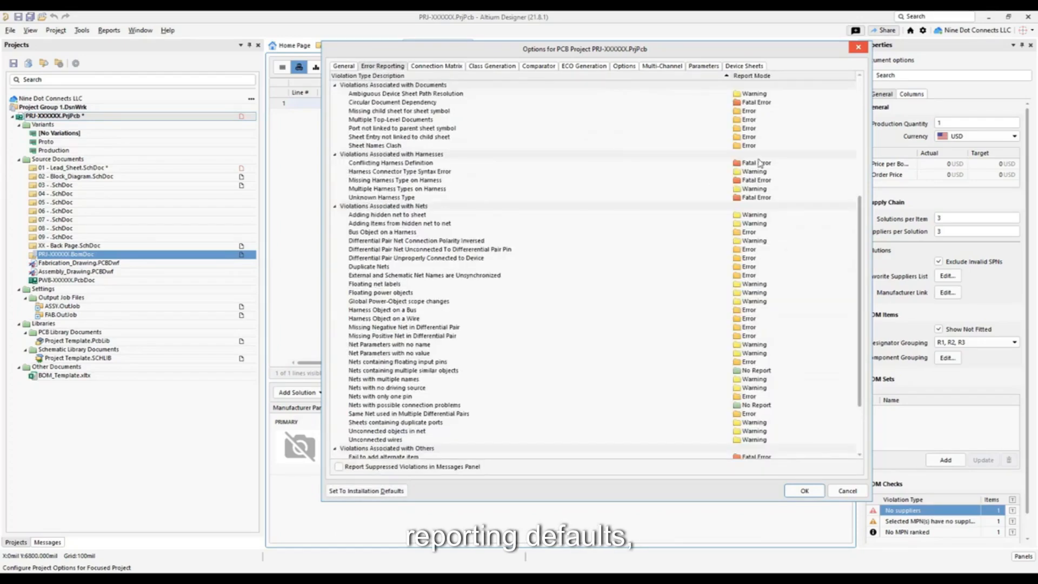
click(492, 66)
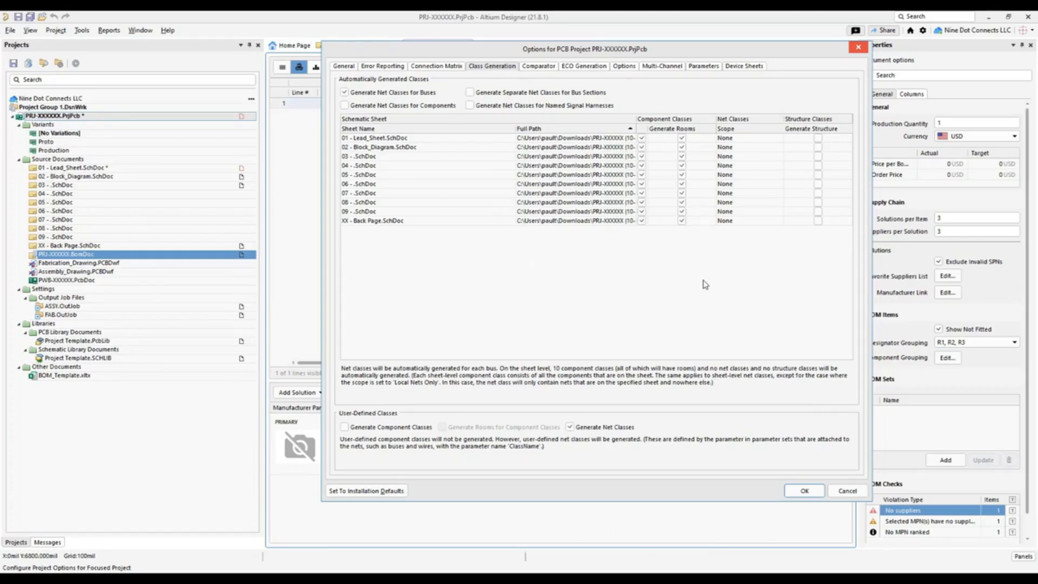
click(835, 493)
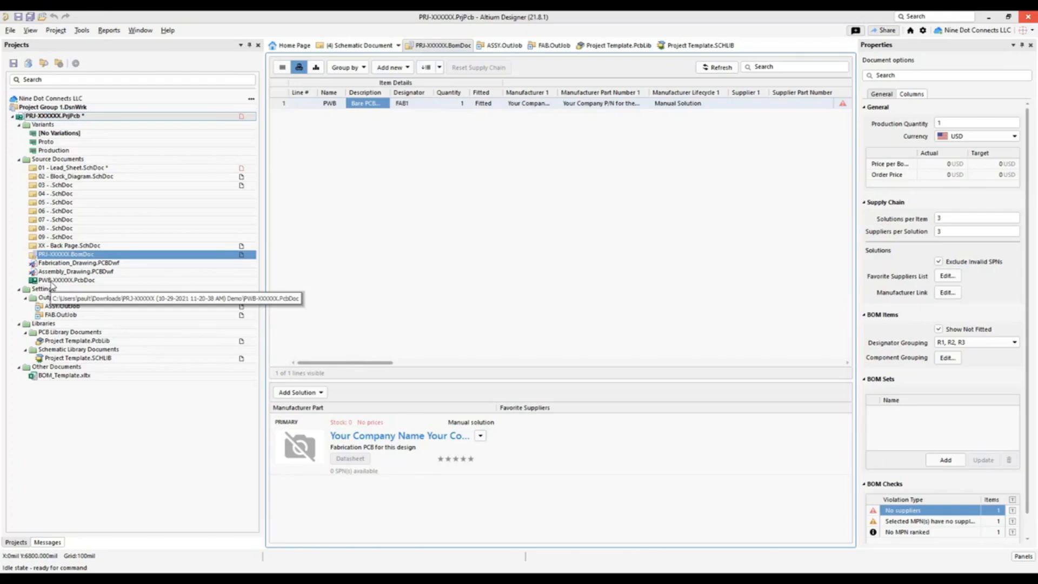
- Open PWB-XXXXXX.PcbDoc, examine its silkscreen logos, fiducials and copper part number, and locate the mechanical layer import and export commands
click(51, 283)
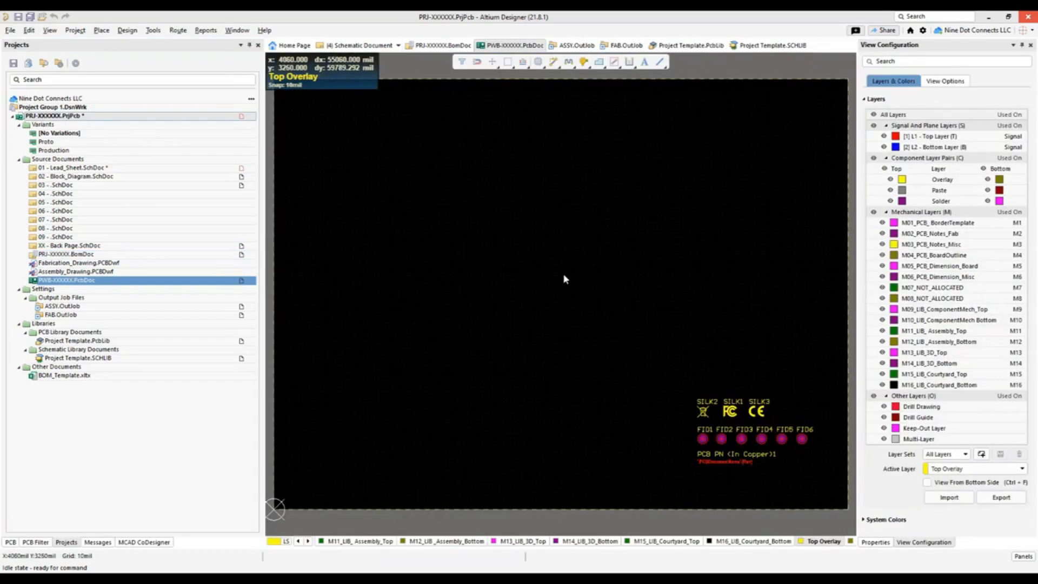
ctrl+scroll(393, 239, down, 1)
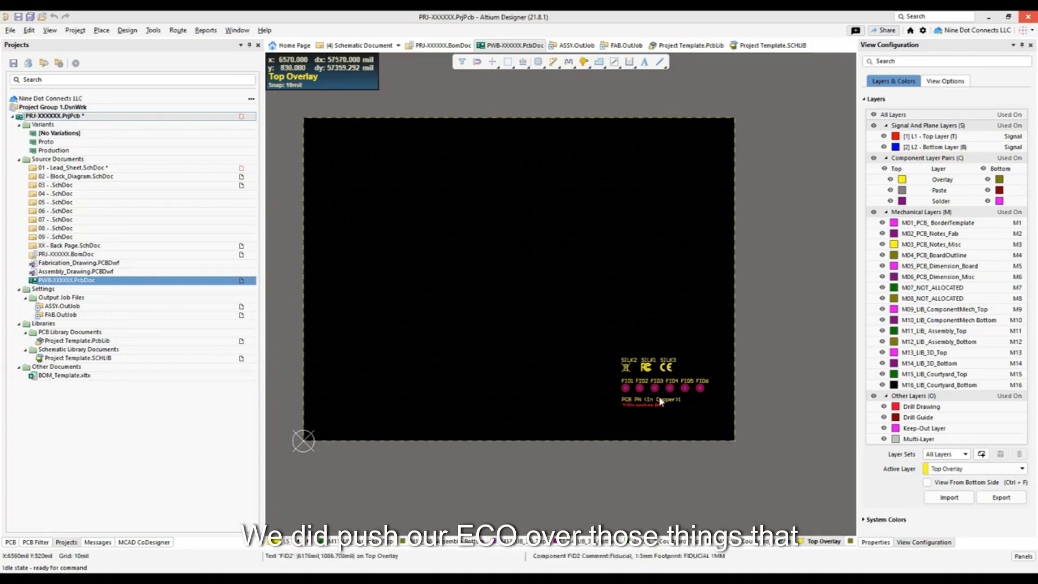
ctrl+scroll(675, 402, up, 5)
right_drag(673, 418, 656, 313)
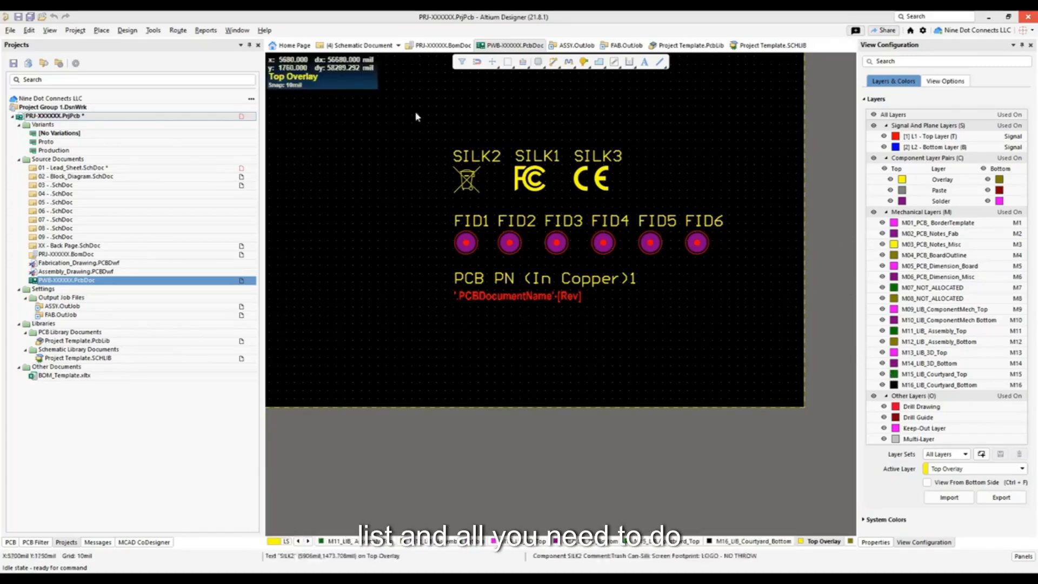
click(153, 31)
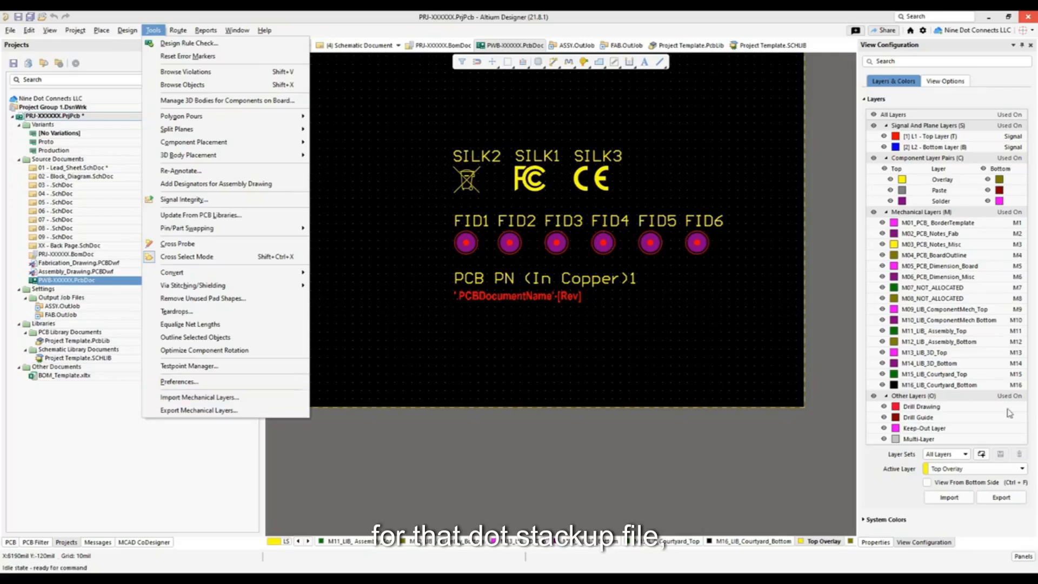
click(656, 445)
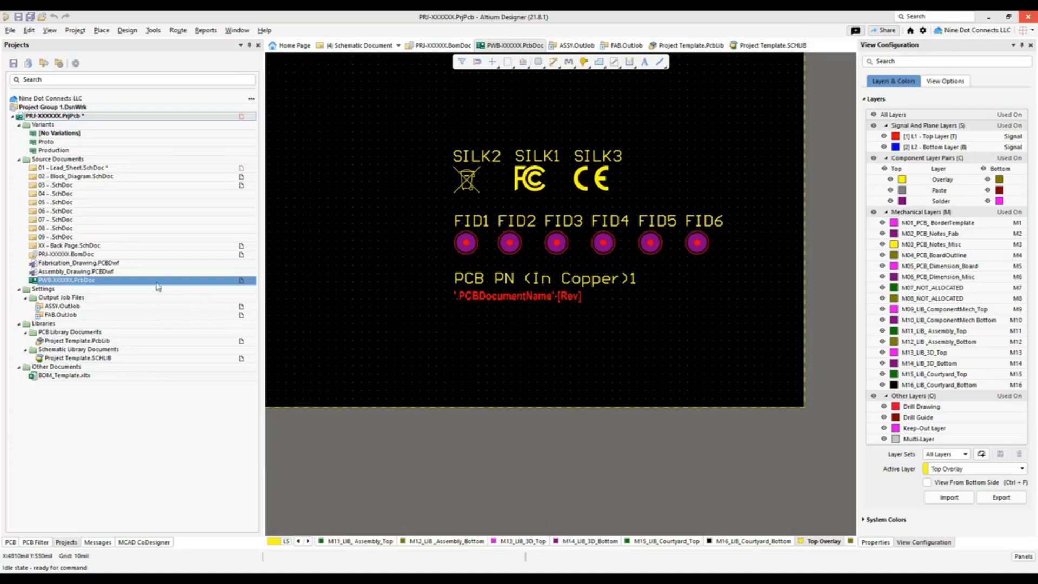
- Open Project Template.PcbLib, list its footprints and examine LOGO - NO THROW and PCB PN (IN COPPER)
double_click(78, 340)
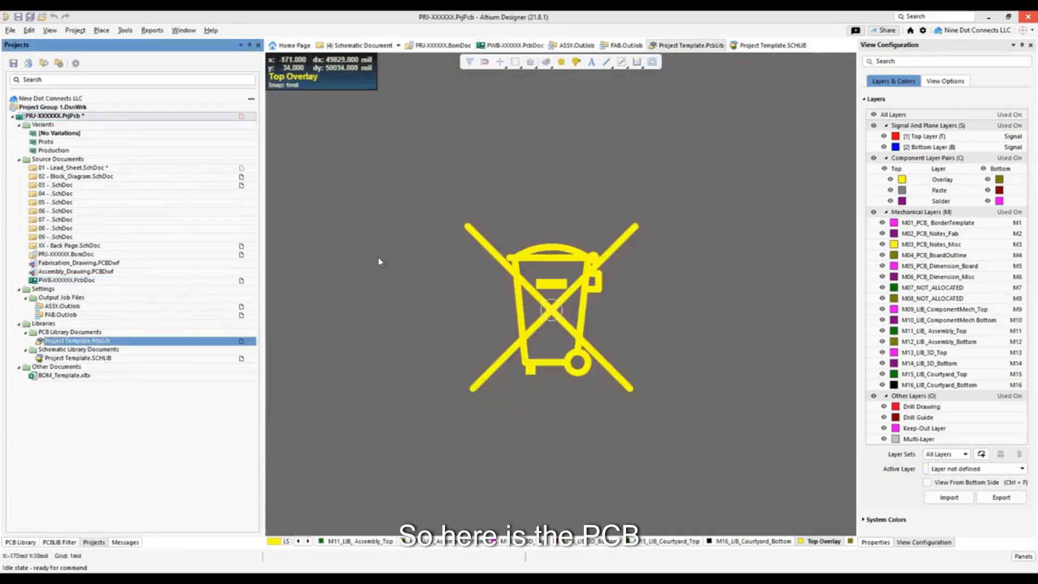
ctrl+scroll(381, 253, down, 3)
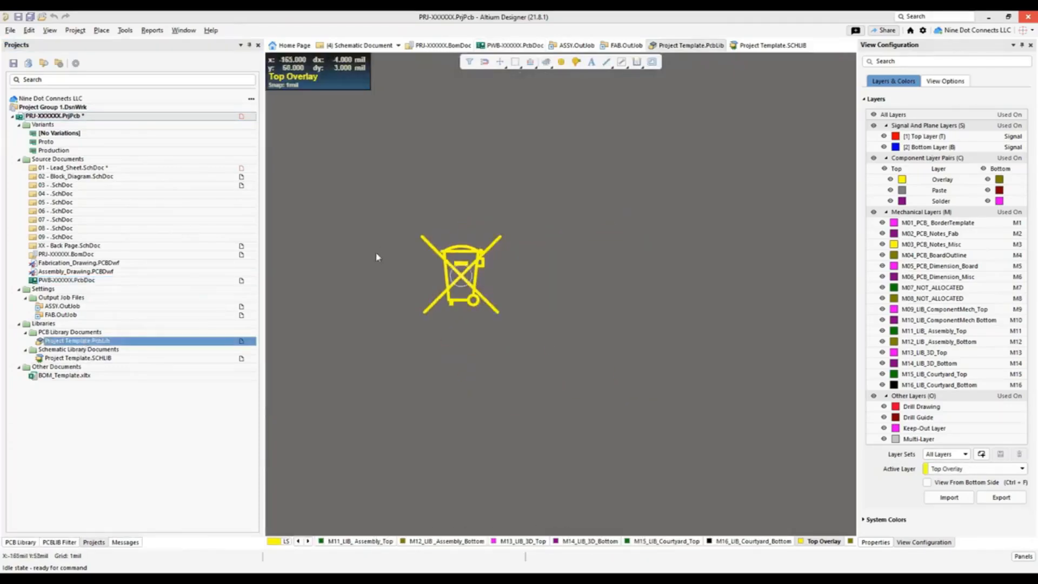
click(25, 542)
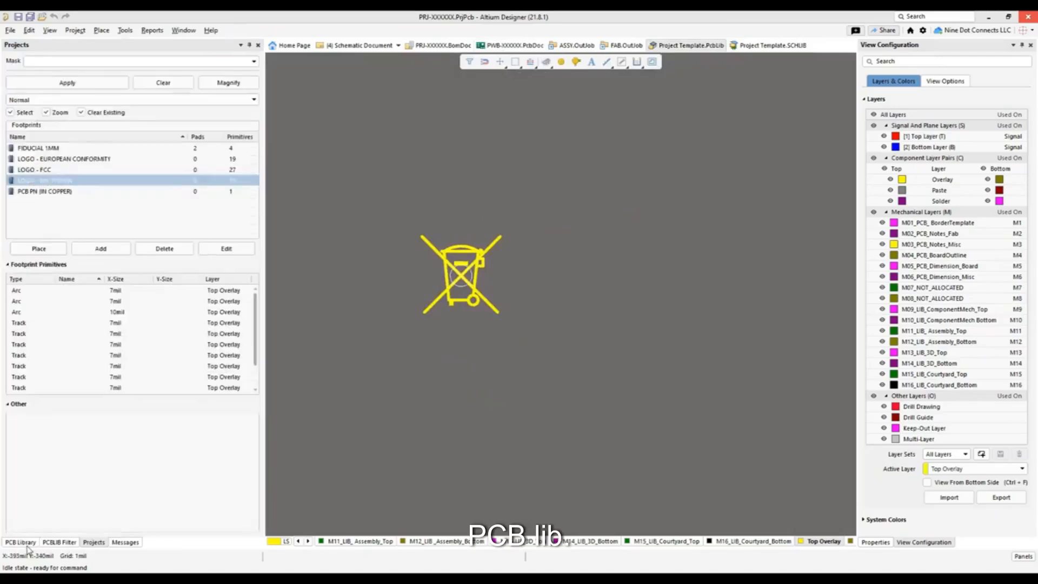
click(41, 193)
click(44, 181)
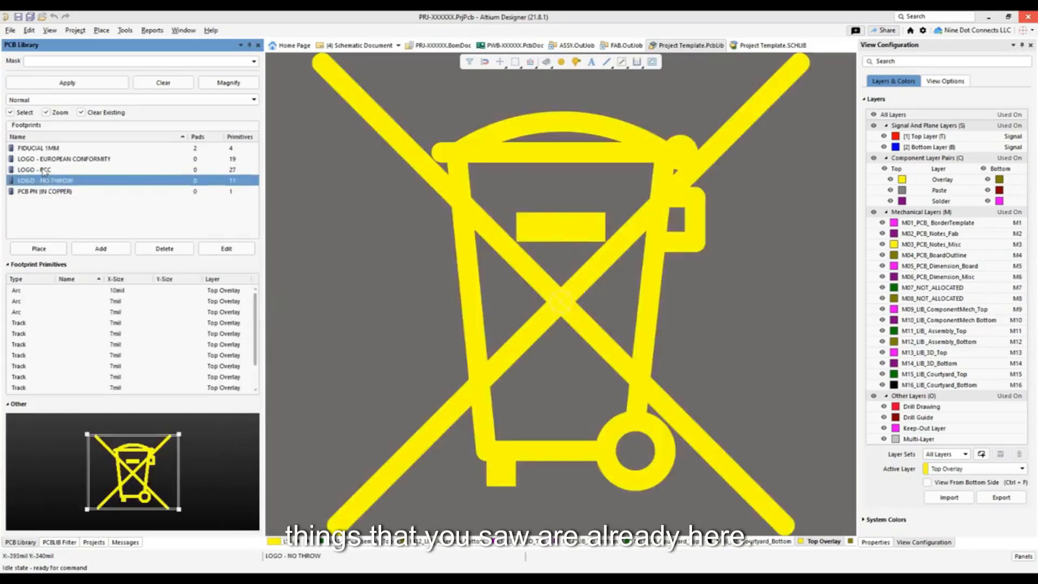
click(43, 170)
click(43, 191)
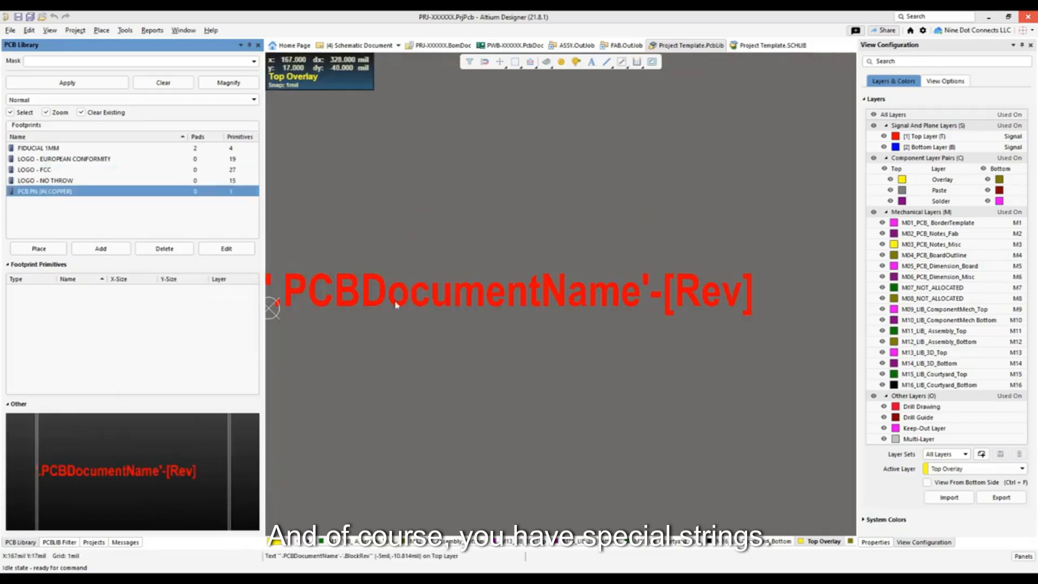
right_drag(466, 377, 547, 377)
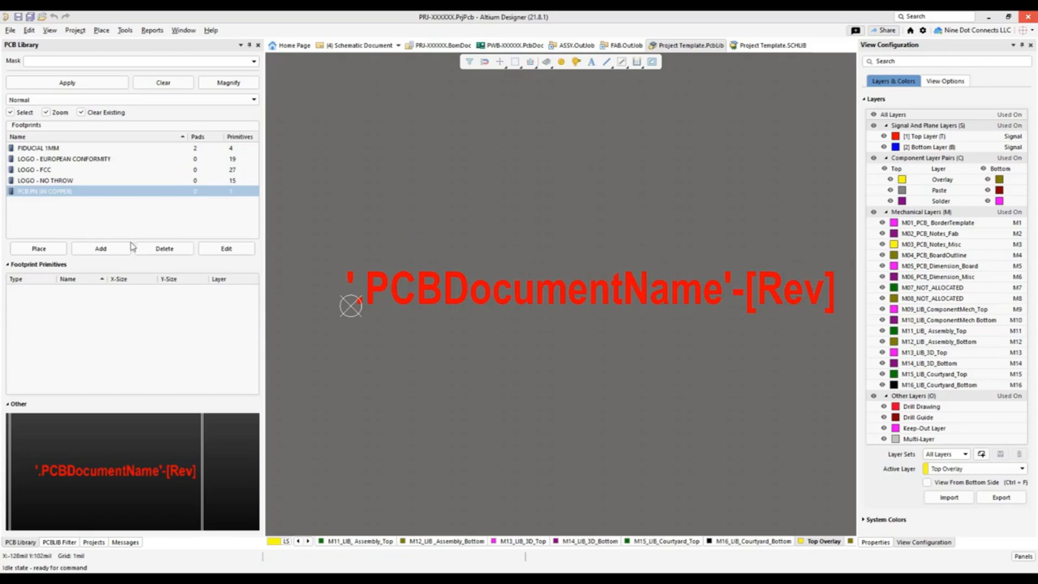
- Browse the library's logo footprints again through LOGO - EUROPEAN CONFORMITY and display FIDUCIAL 1MM
click(55, 181)
click(43, 170)
click(48, 159)
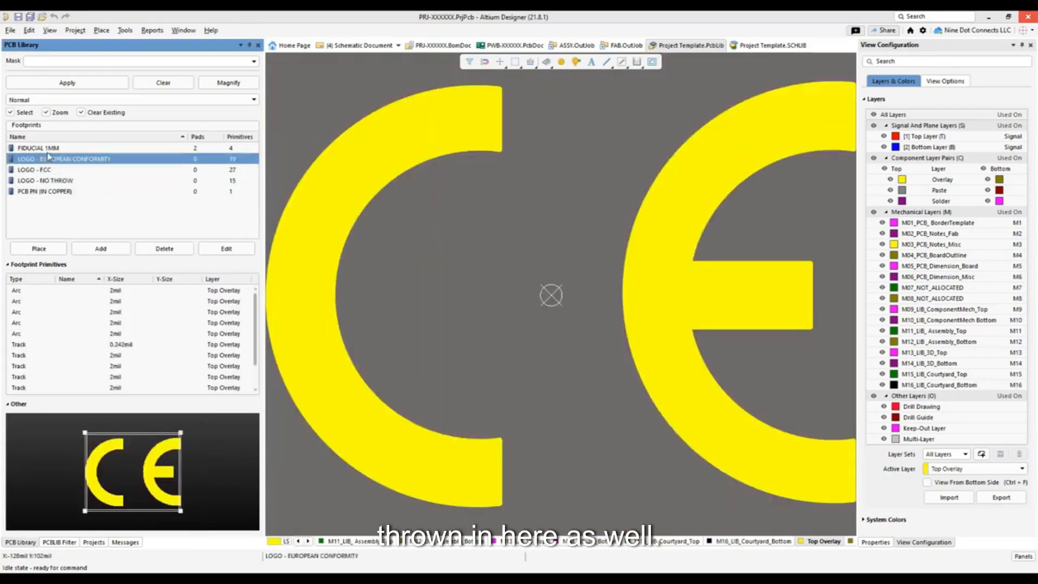
click(47, 152)
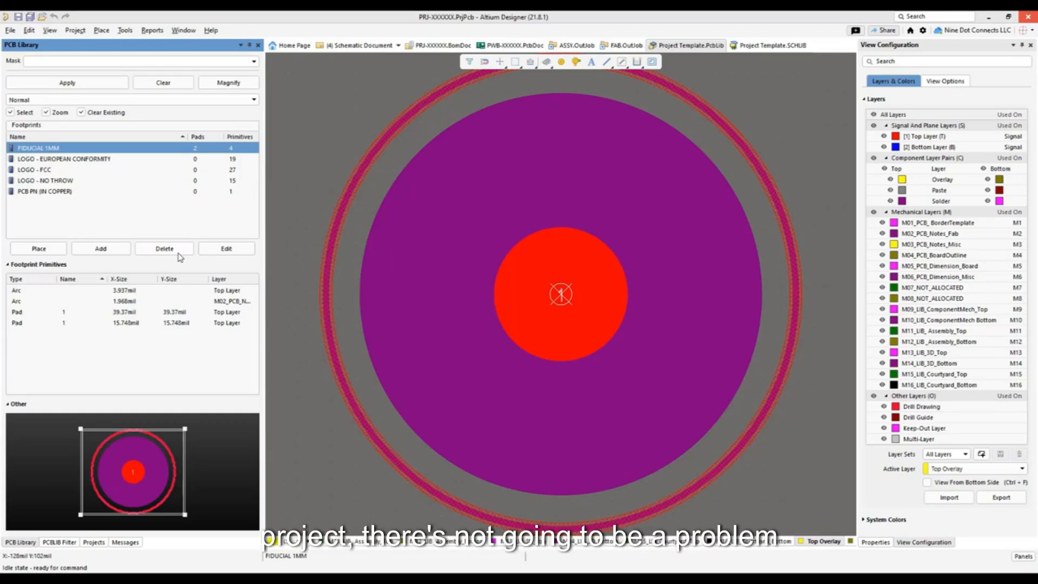
- Open Project Template.SCHLIB, view the bare PCB part number symbol and list the library's components
click(94, 543)
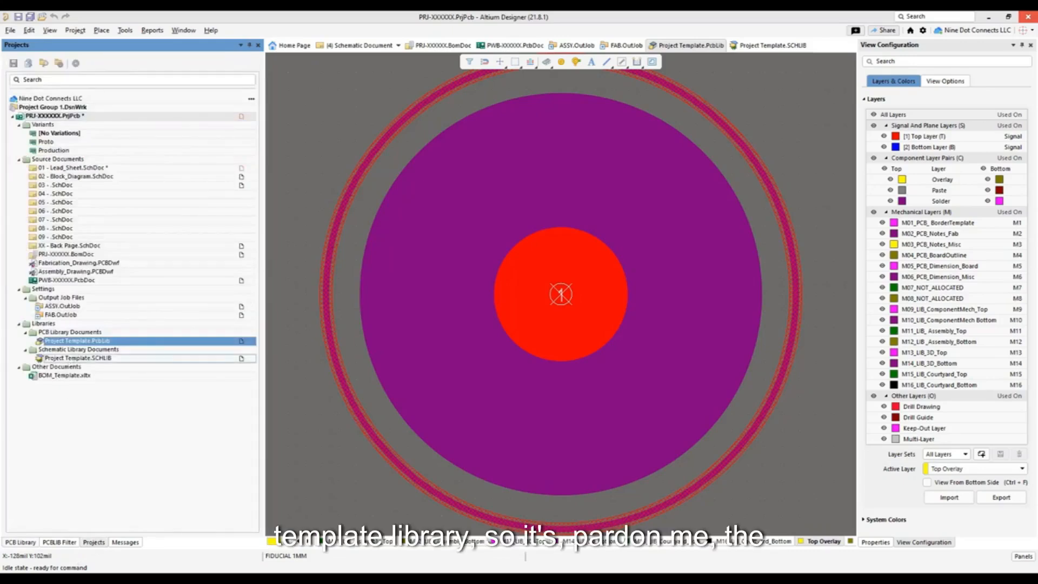
double_click(71, 359)
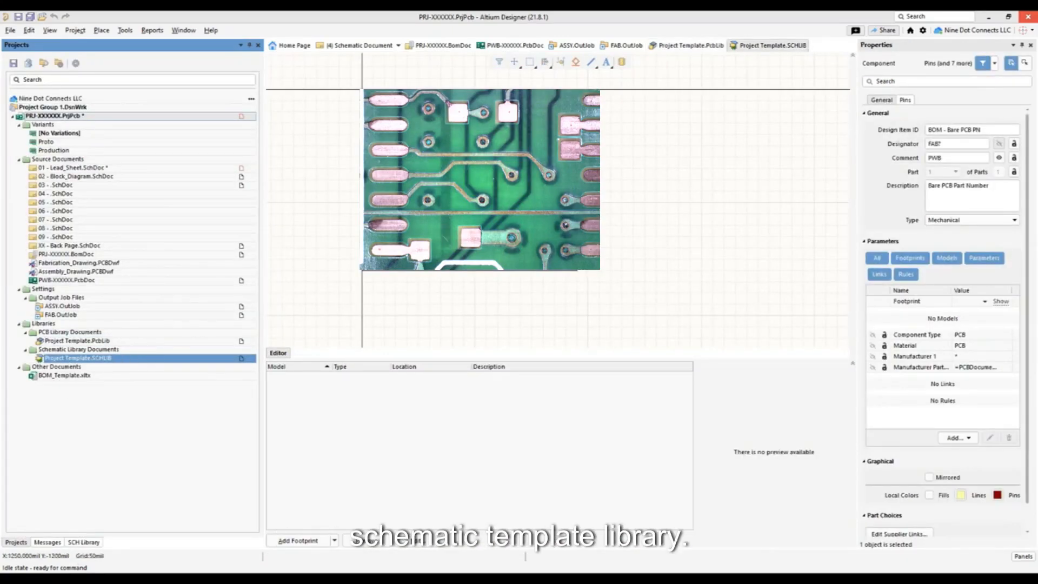
click(640, 191)
ctrl+scroll(642, 195, down, 1)
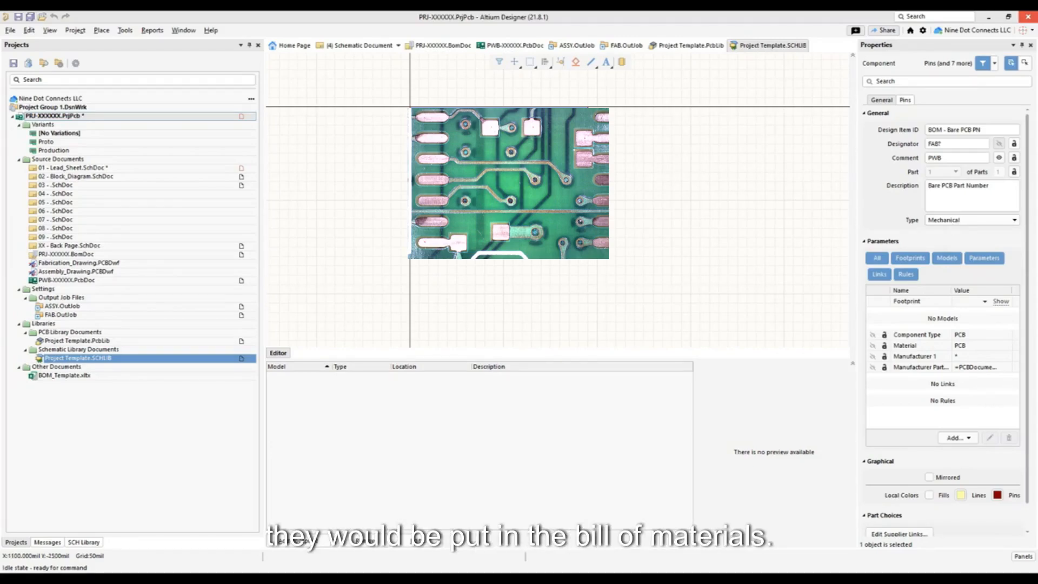
click(75, 542)
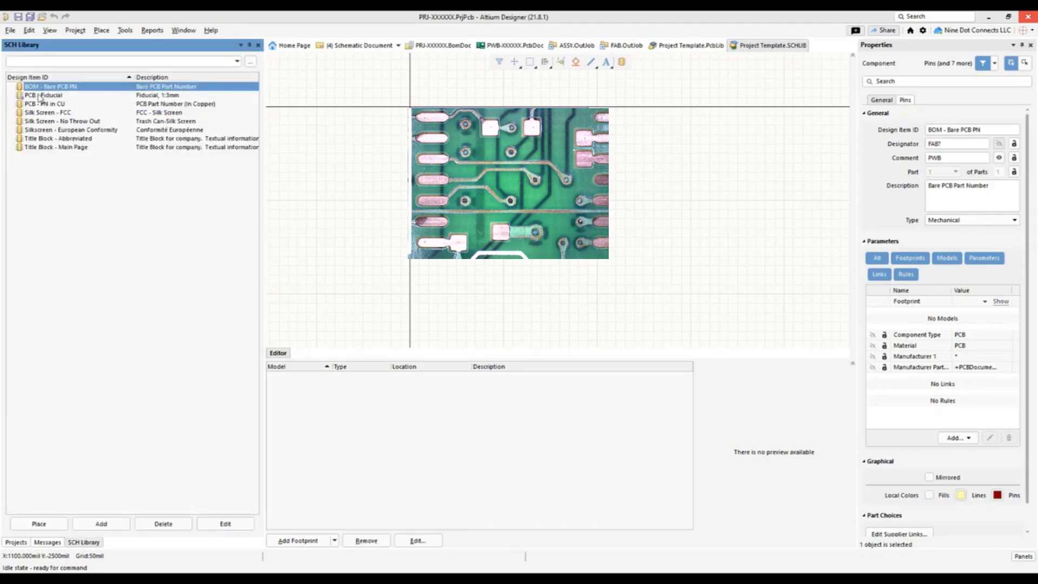
- Browse the fiducial, PCB - PN in CU, silkscreen and Title Block - Abbreviated symbols in the schematic library
click(40, 95)
click(46, 104)
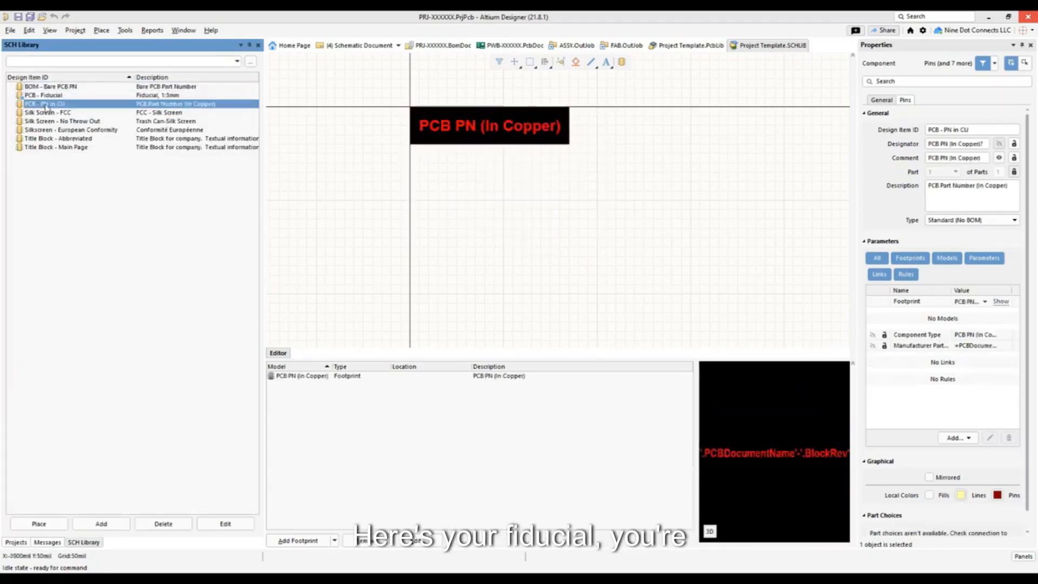
click(81, 121)
click(75, 130)
click(70, 139)
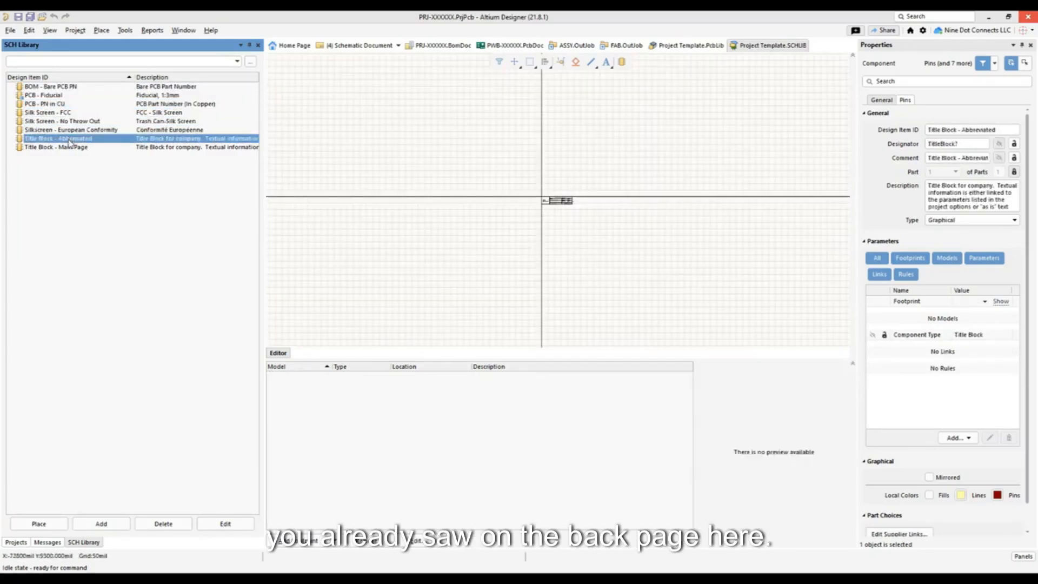
- Display the Title Block - Main Page symbol and examine its logo, company address and property notice
click(75, 147)
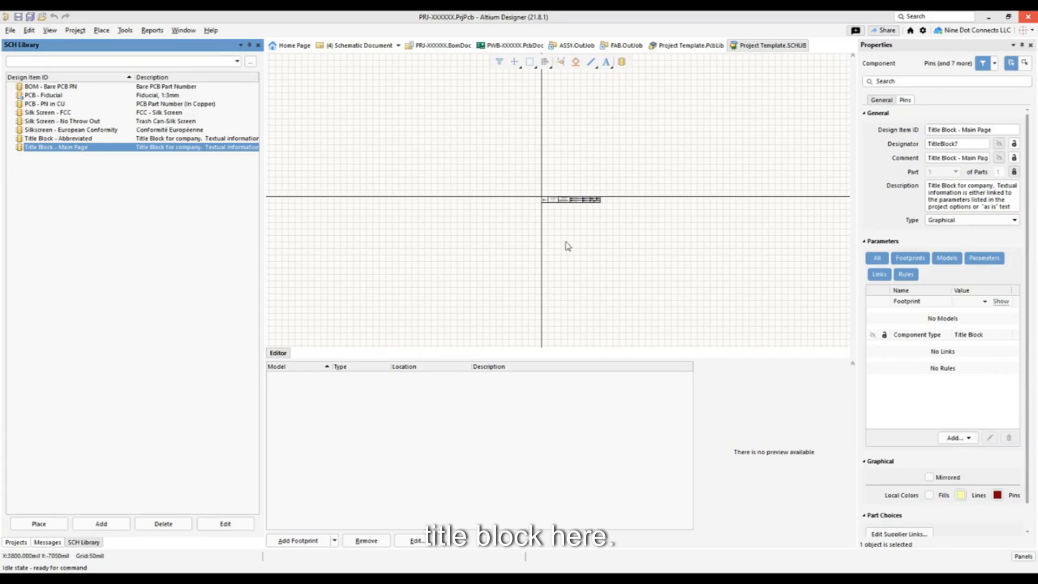
ctrl+scroll(581, 209, up, 6)
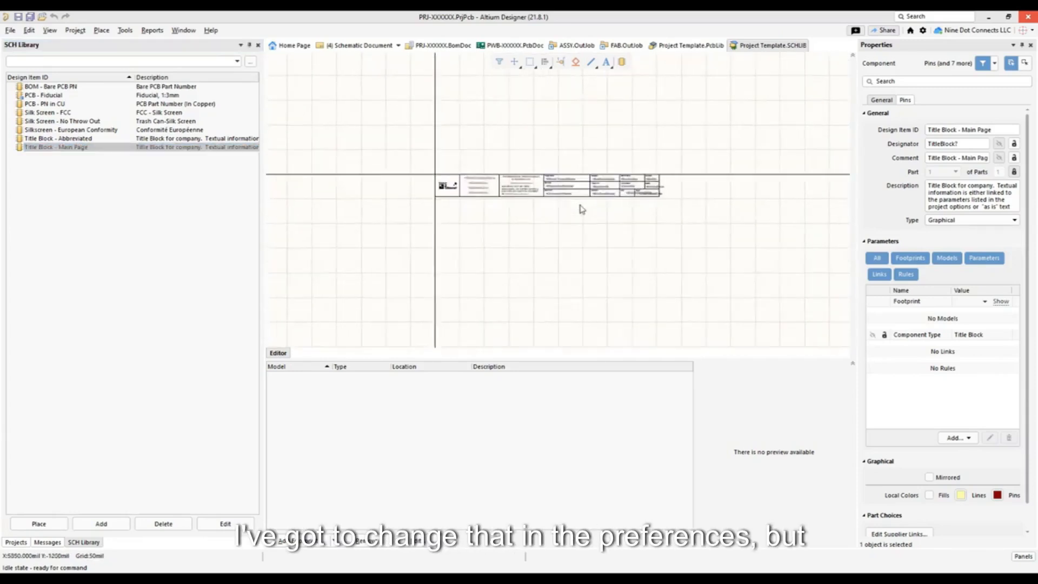
ctrl+scroll(610, 227, up, 2)
right_drag(609, 227, 646, 276)
ctrl+scroll(420, 296, up, 1)
right_drag(419, 297, 528, 313)
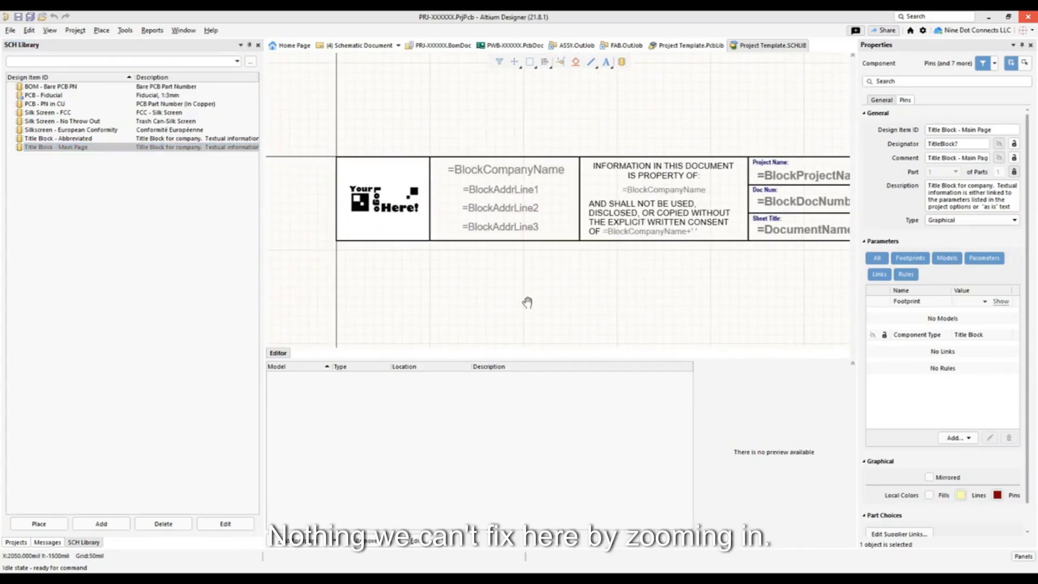
- Inspect the title block's logo image properties and locate the command for placing a graphic
click(372, 195)
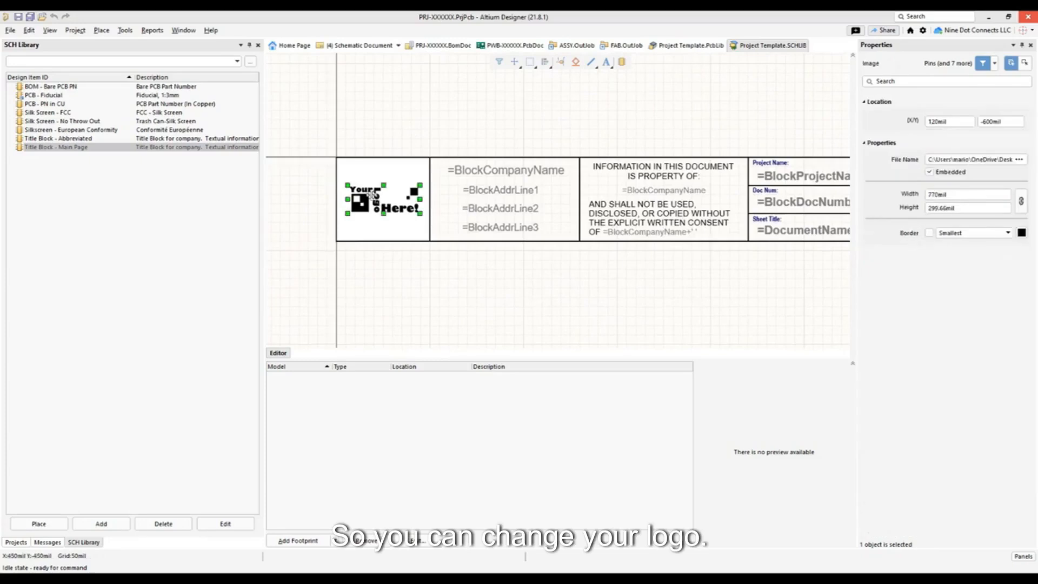
click(395, 125)
click(102, 31)
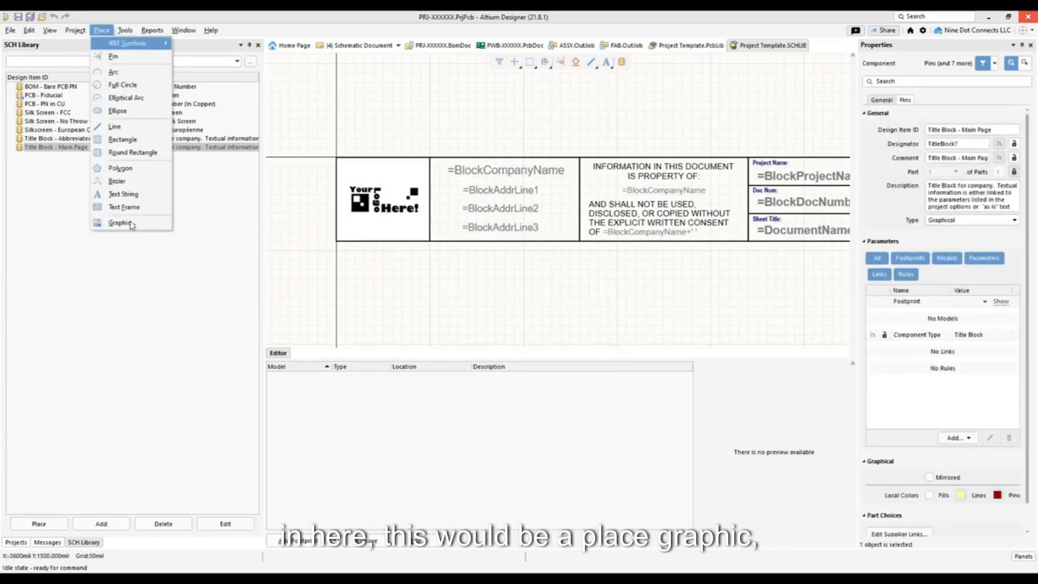
click(387, 116)
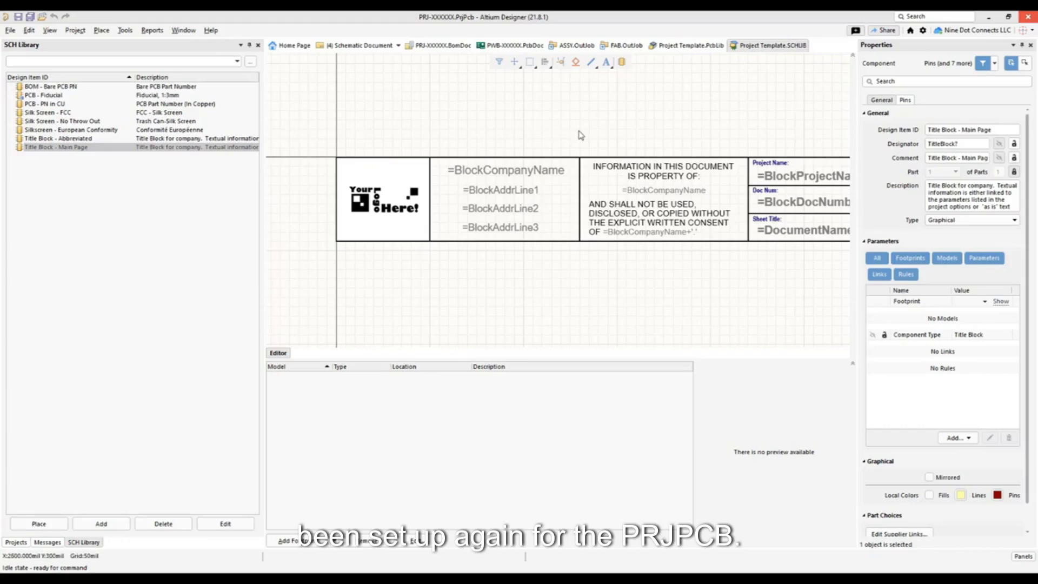
- Inspect the =BlockProjectName, =DocumentName and =CurrentDate parameter texts in the main page title block
right_drag(731, 130, 646, 130)
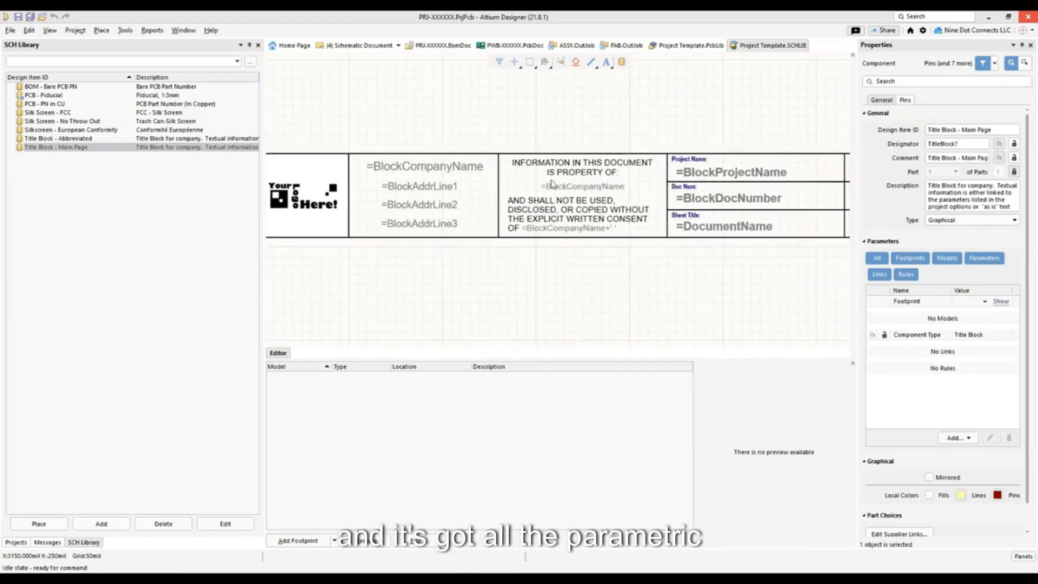
click(746, 174)
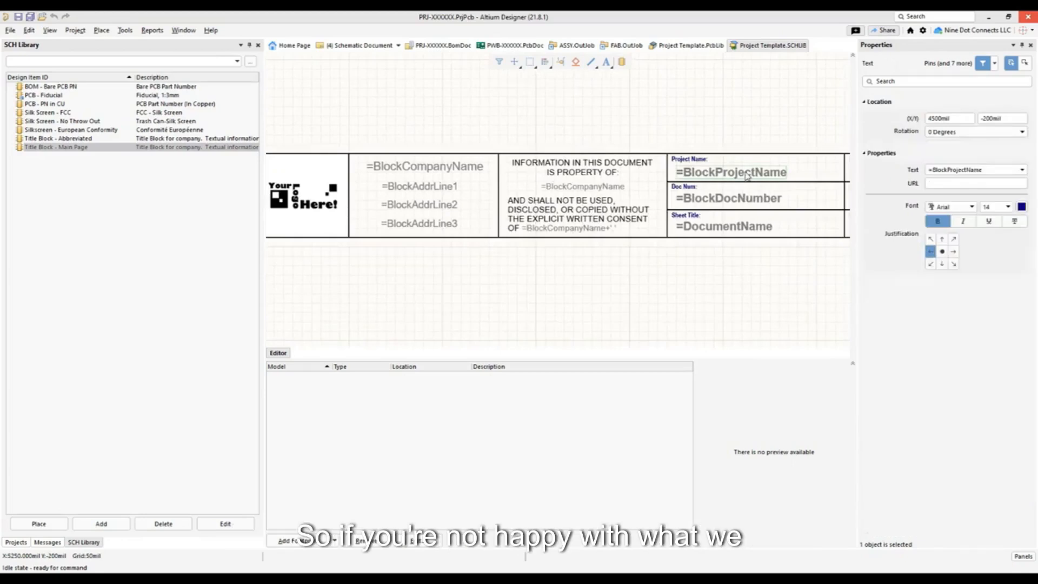
click(572, 292)
ctrl+scroll(571, 293, down, 1)
ctrl+scroll(571, 293, down, 1)
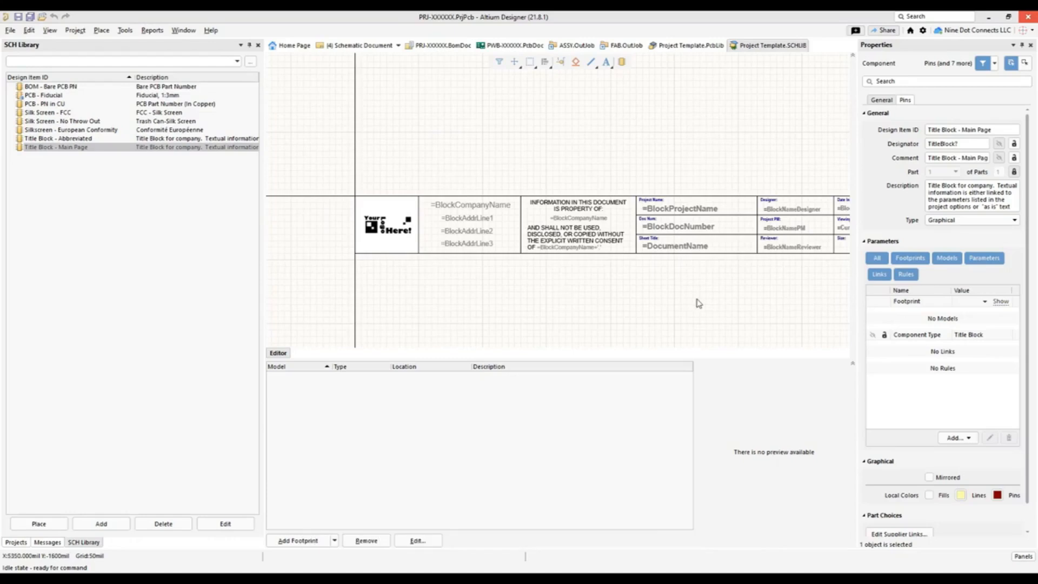
ctrl+scroll(698, 303, up, 5)
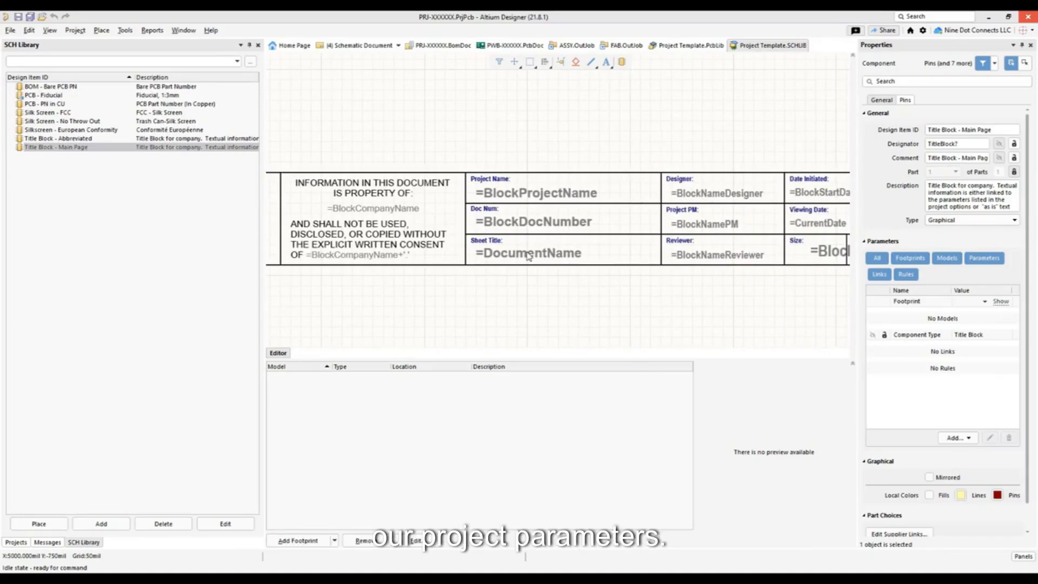
click(529, 256)
right_drag(790, 296, 651, 321)
click(685, 250)
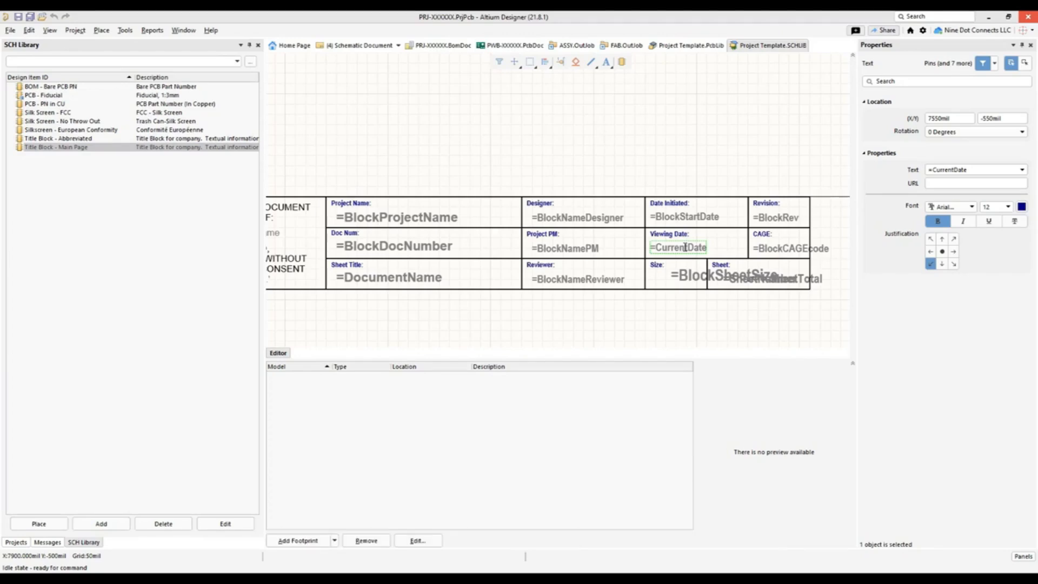
- Try moving the rectangle around the Designer cell above the main page title block, and undo the move
ctrl+scroll(714, 162, up, 2)
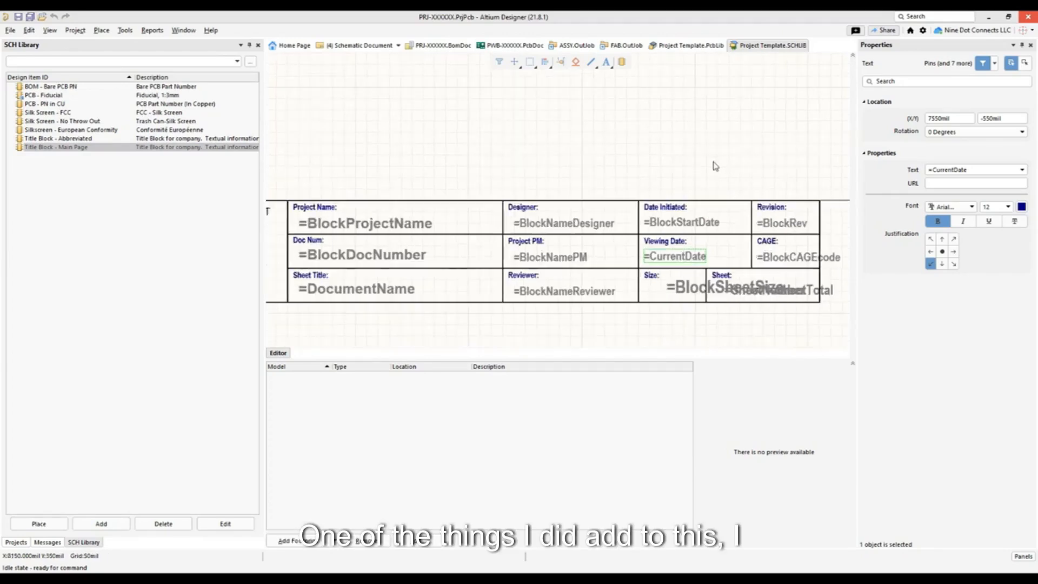
right_drag(729, 185, 632, 127)
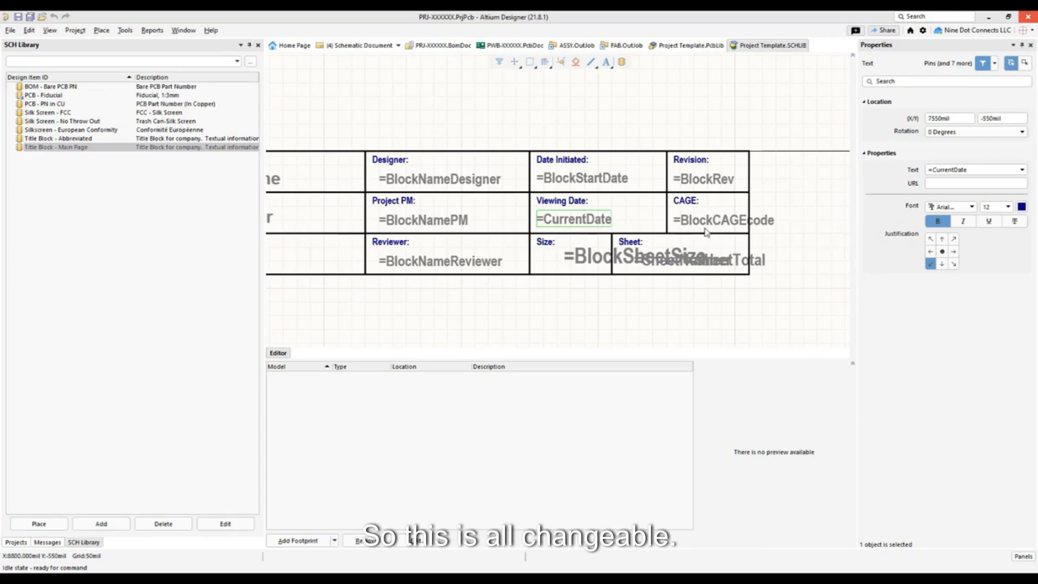
click(446, 152)
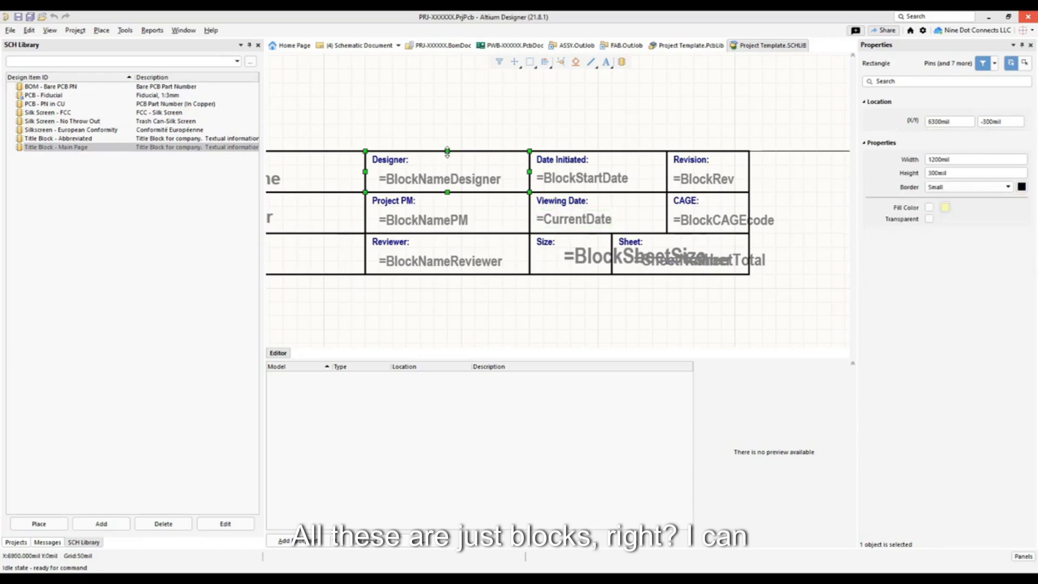
click(494, 160)
click(489, 152)
drag(490, 152, 483, 89)
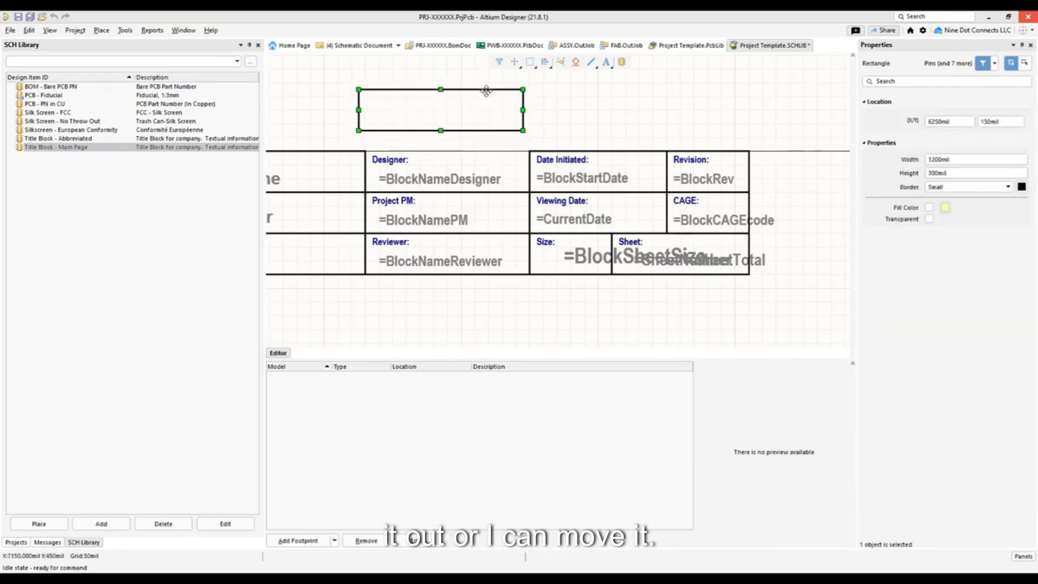
click(568, 105)
click(382, 162)
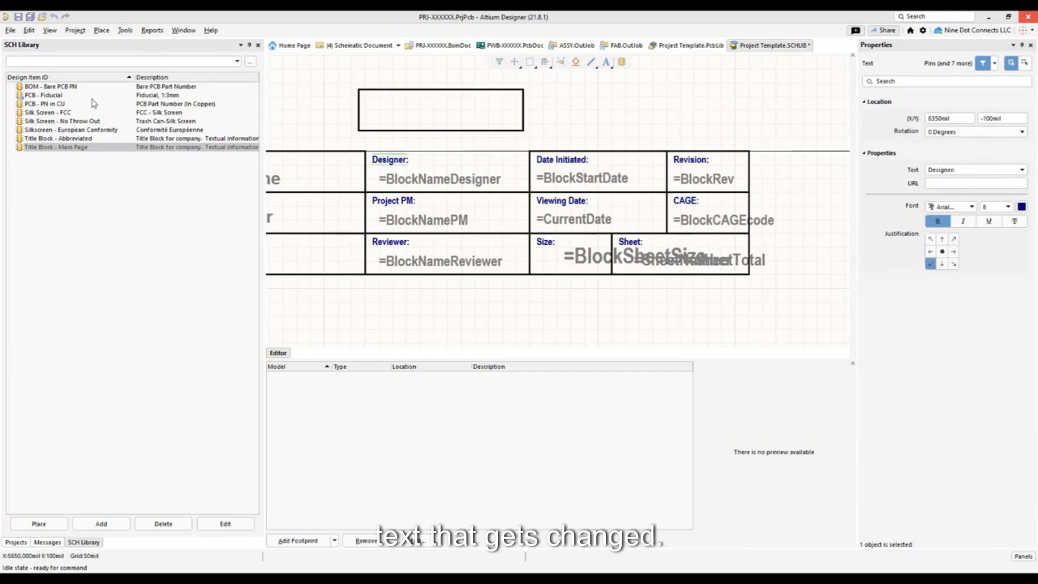
click(441, 146)
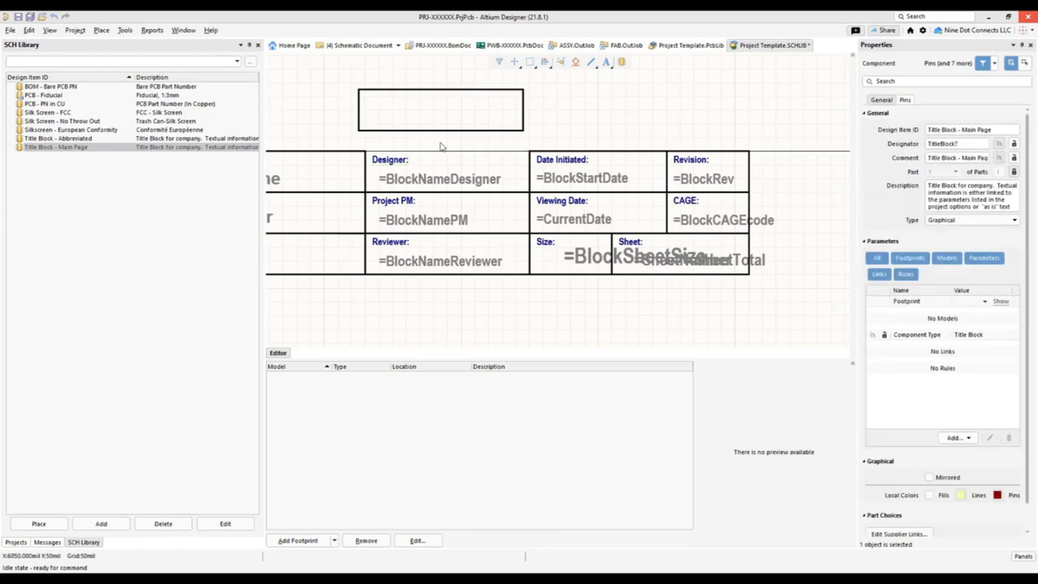
key(ctrl+z)
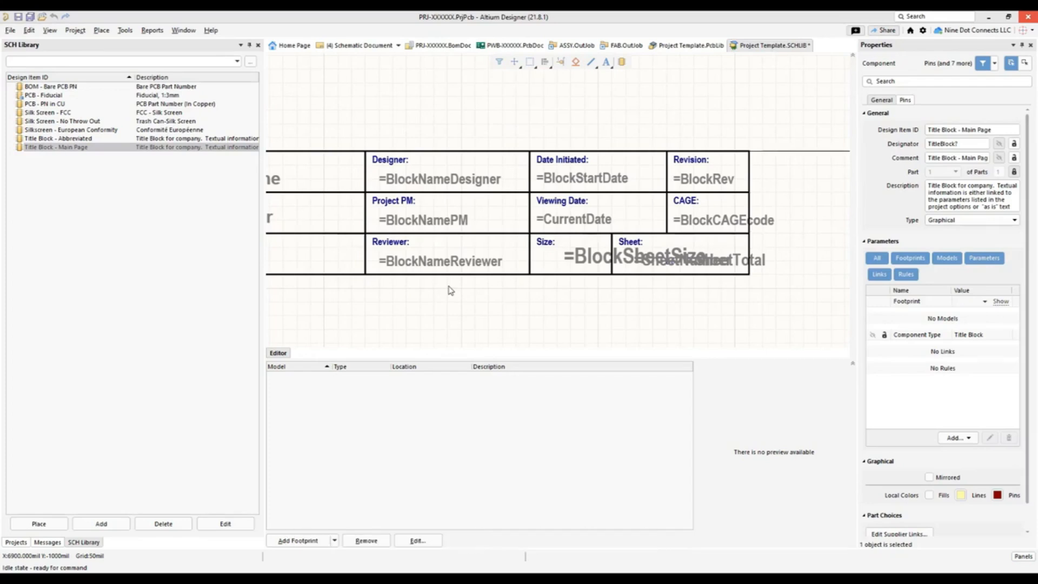
- Display the Title Block - Abbreviated symbol from the schematic library and examine its layout
ctrl+scroll(409, 234, down, 2)
ctrl+scroll(528, 250, down, 3)
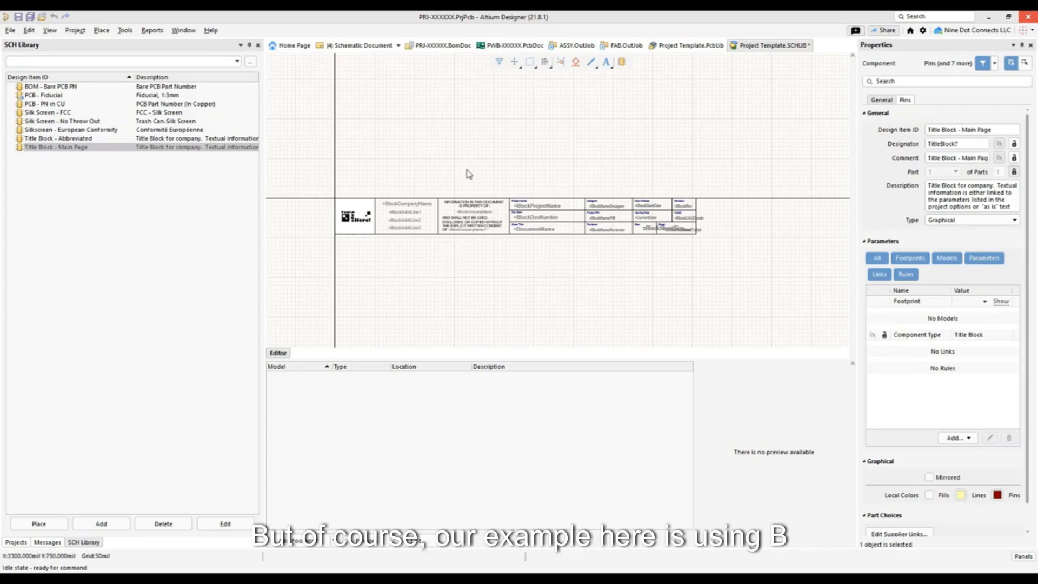
click(48, 140)
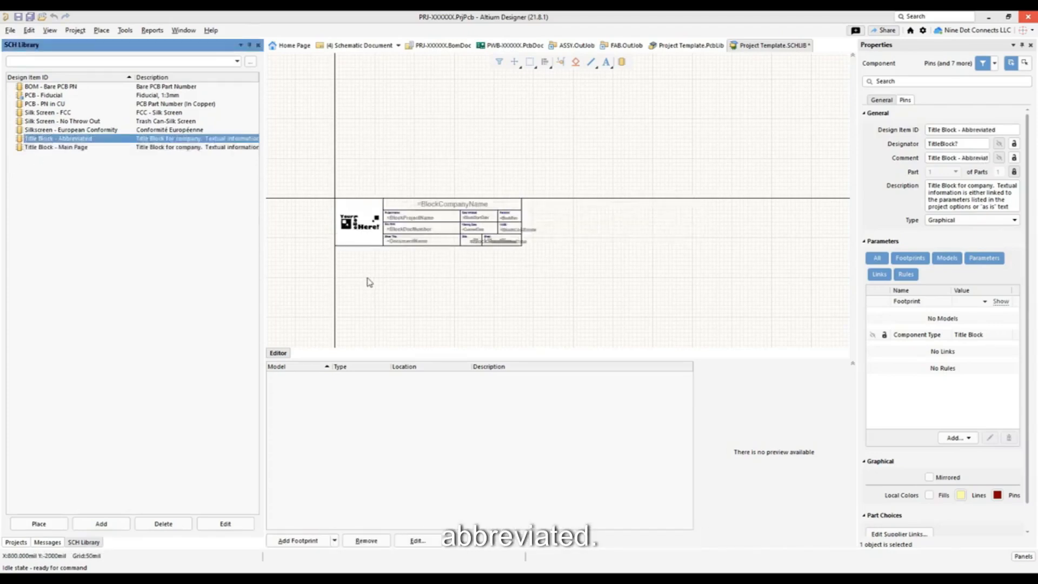
ctrl+scroll(387, 278, up, 3)
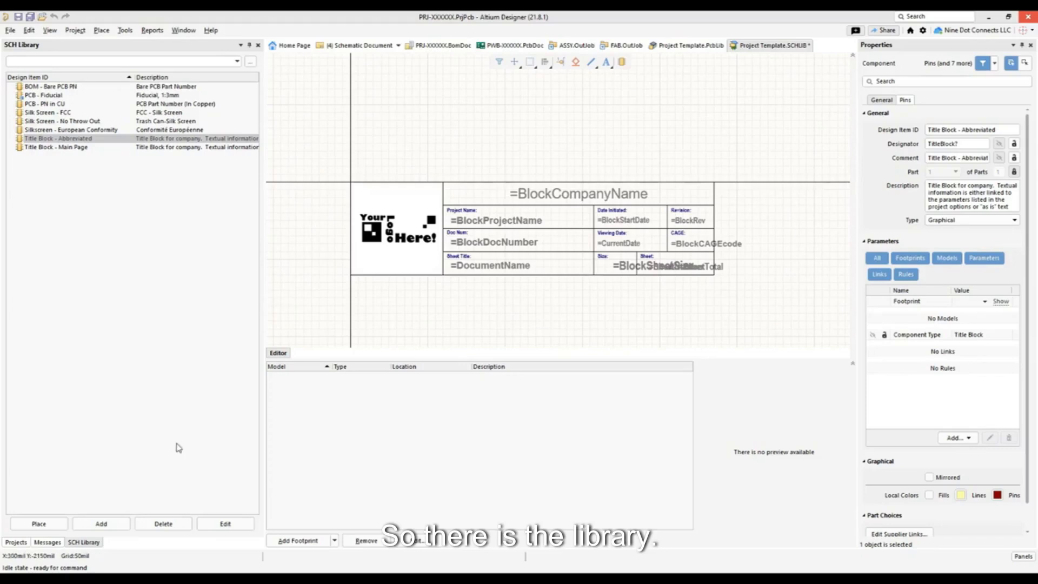
- Open Fabrication_Drawing.PCBDwf from the project and view the title block on its first sheet
click(16, 542)
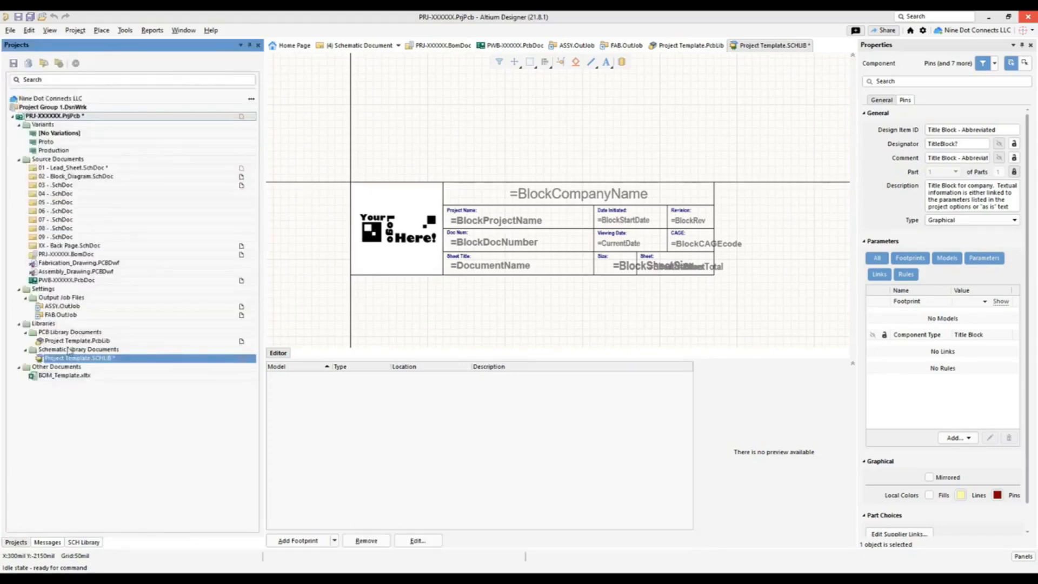
double_click(69, 263)
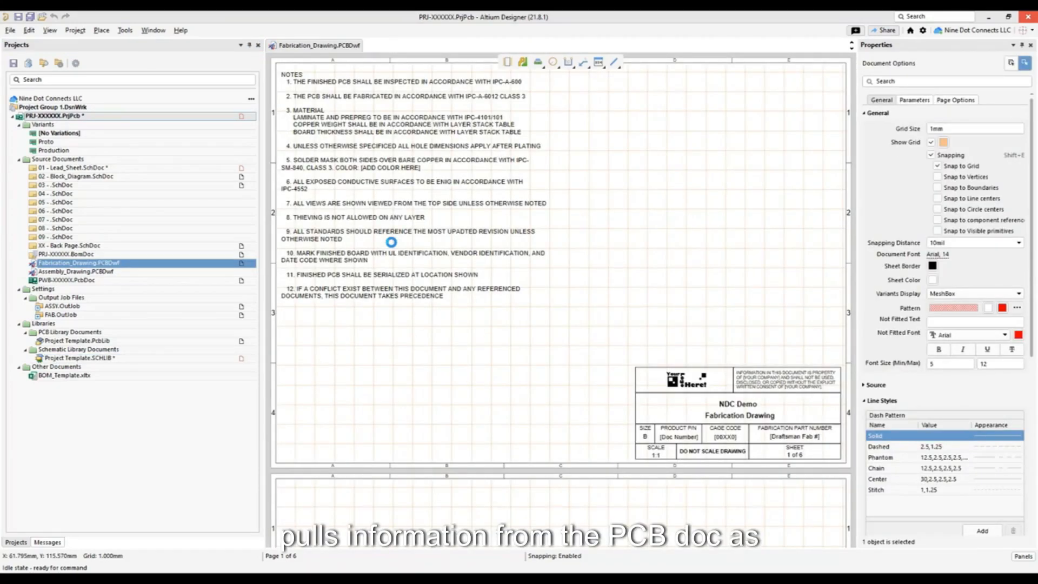
ctrl+scroll(550, 260, down, 1)
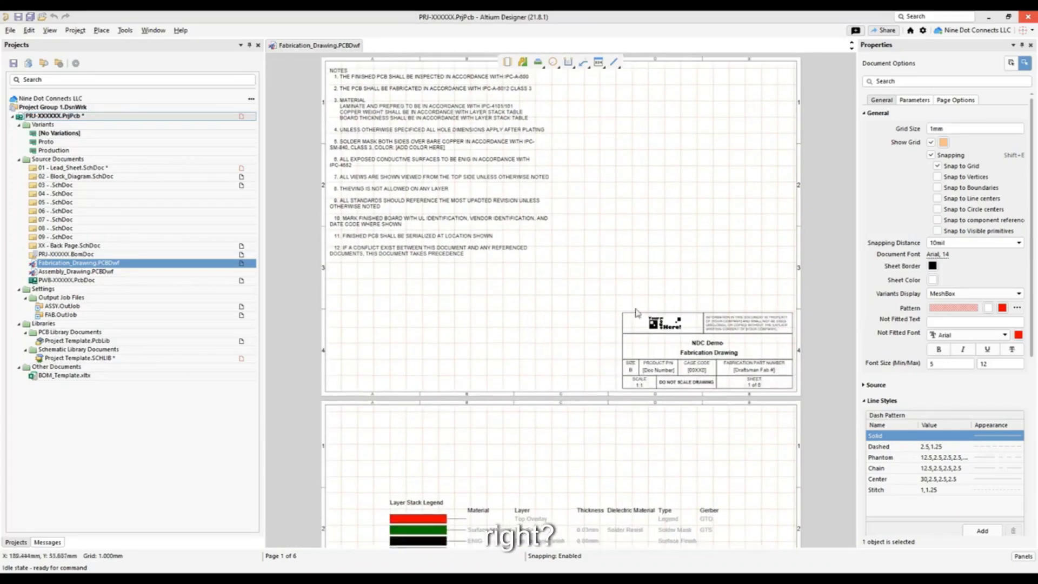
ctrl+scroll(636, 312, up, 3)
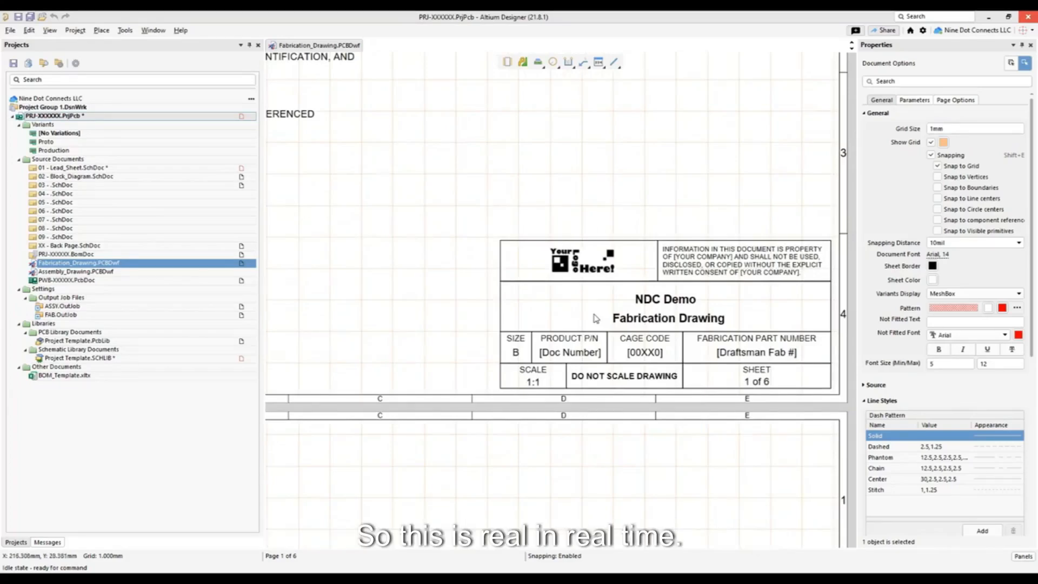
- Inspect the properties of the logo cell's rectangle, the property notice text and the logo graphic in the drawing's title block
click(563, 284)
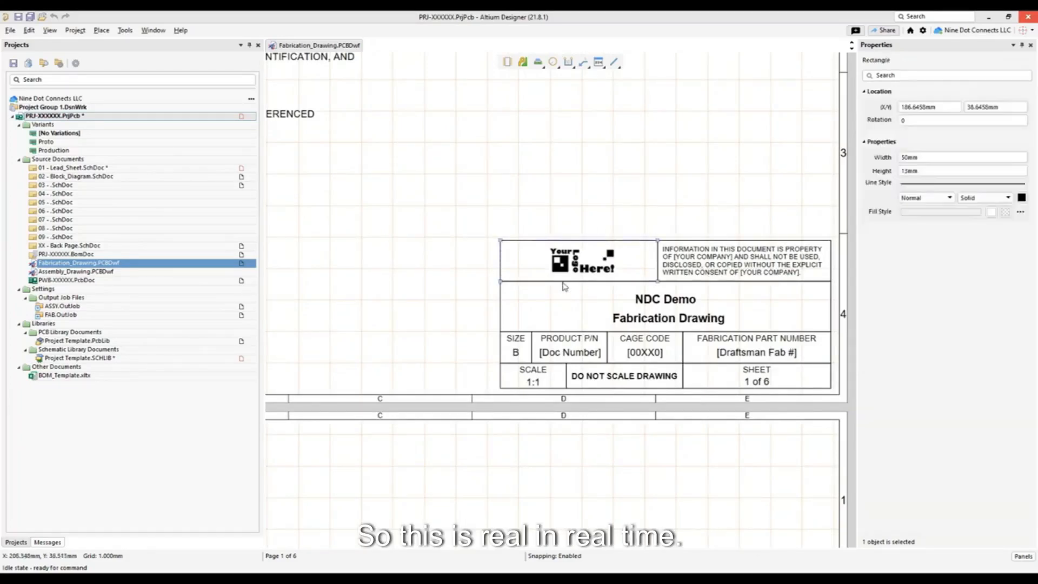
click(701, 262)
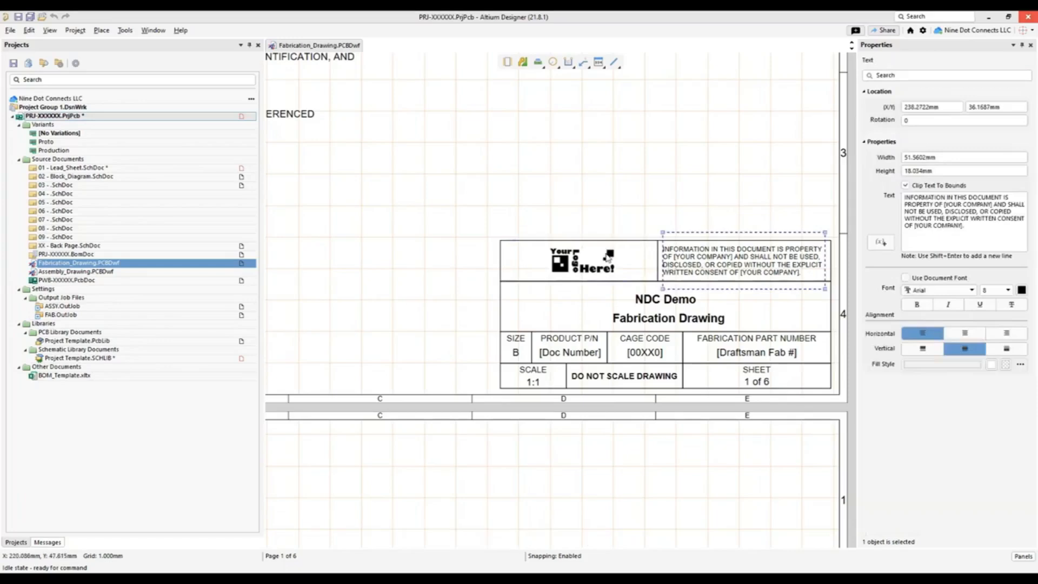
click(591, 262)
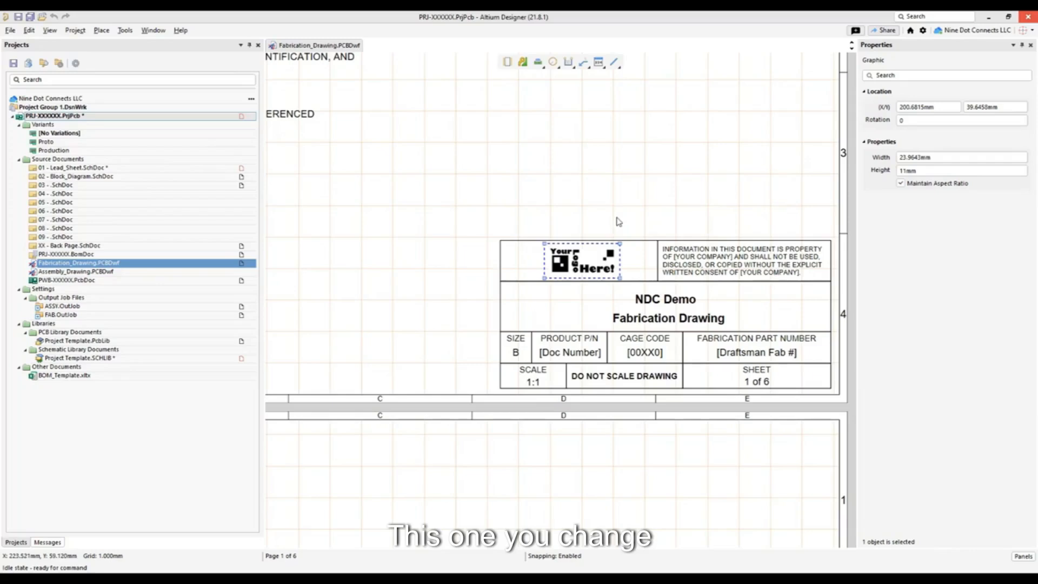
click(441, 188)
- Examine the repeated title block on the second sheet and the fabrication notes on the first sheet
ctrl+scroll(441, 188, down, 2)
mouse_move(456, 185)
right_down()
mouse_move(457, 222)
mouse_move(458, 211)
right_up()
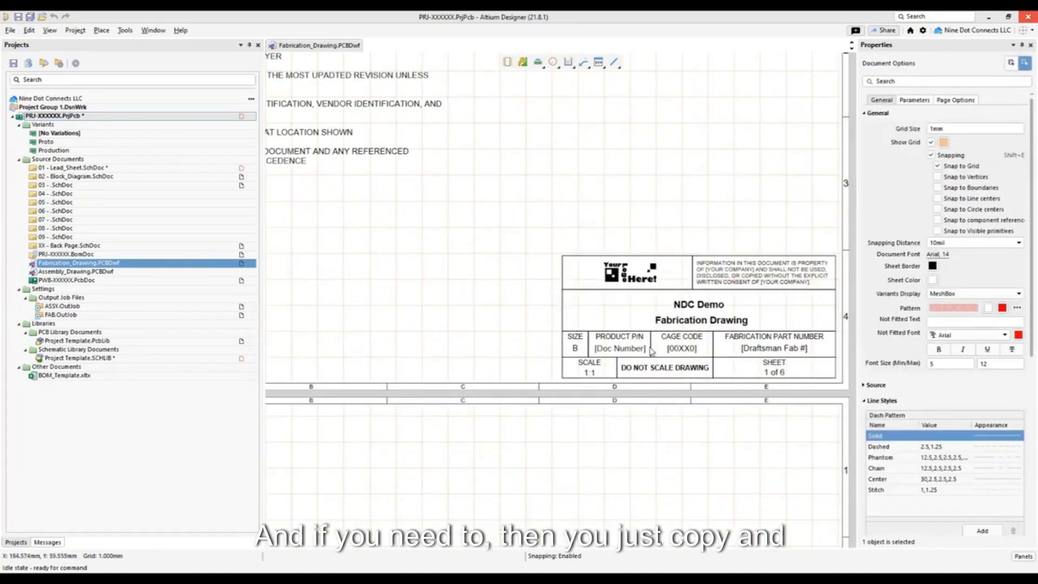
right_drag(762, 473, 709, 220)
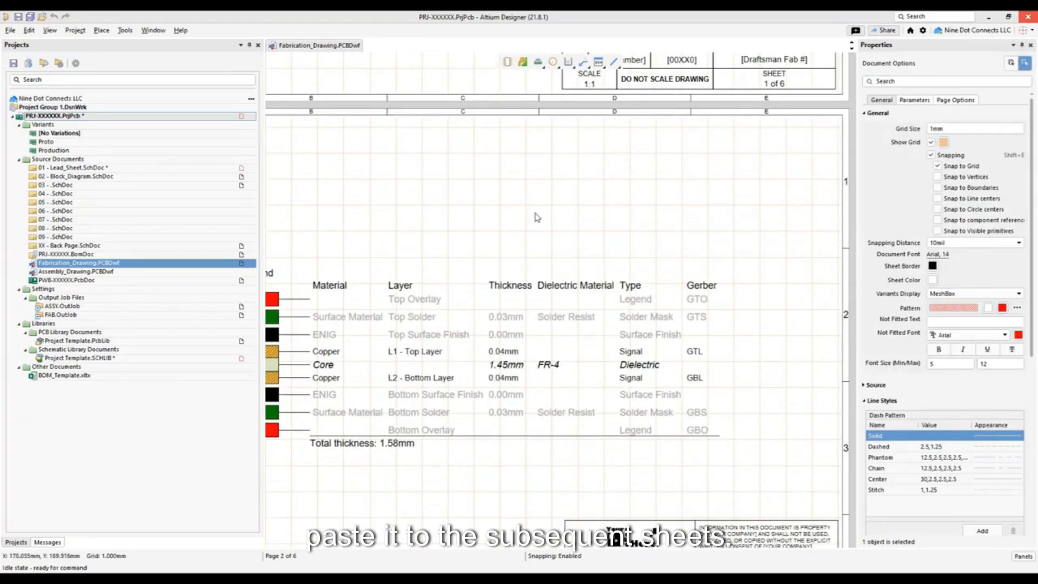
scroll(537, 218, up, 10)
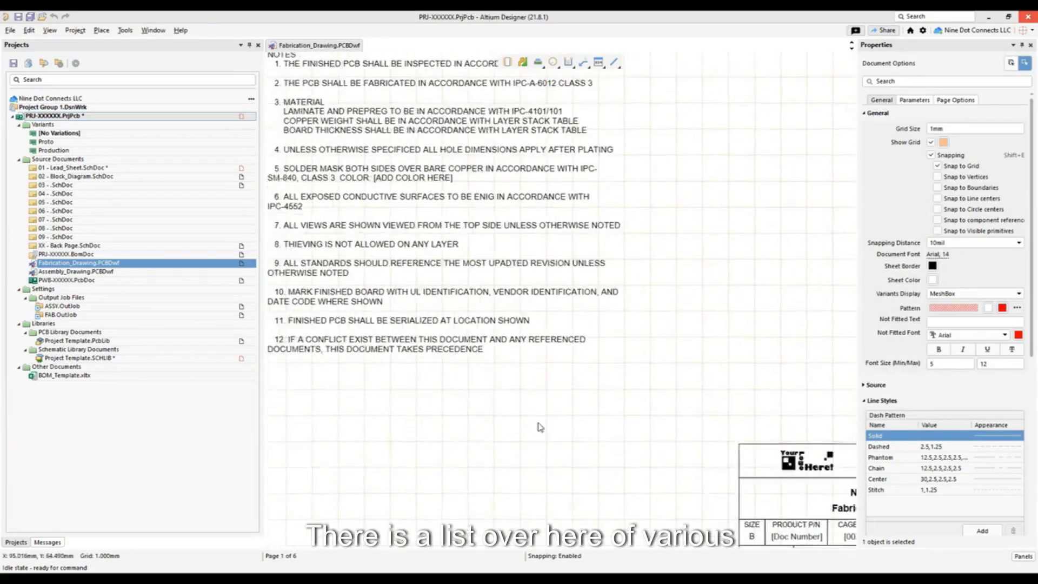
right_drag(578, 420, 597, 448)
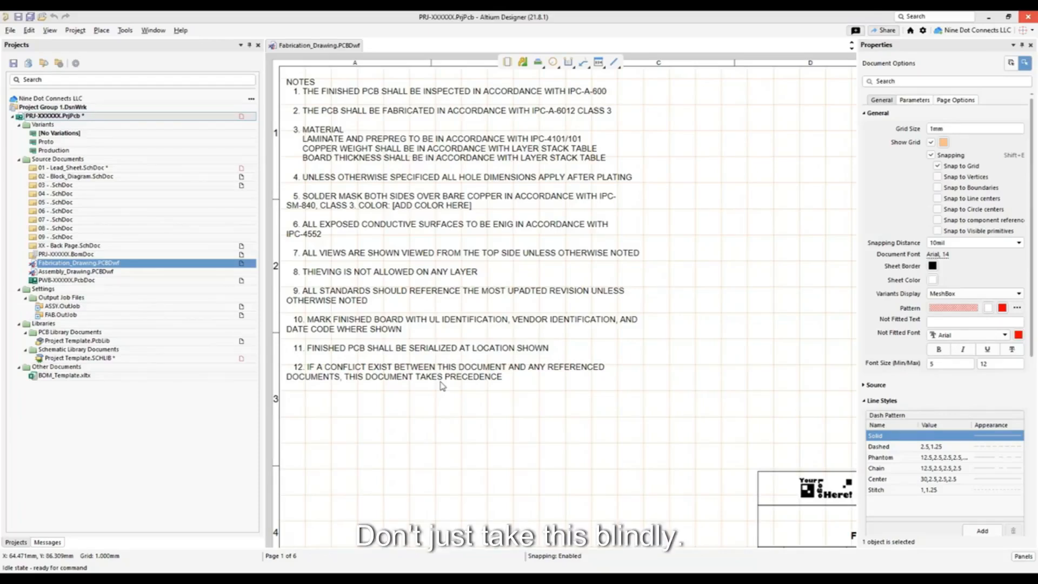
ctrl+scroll(442, 386, down, 2)
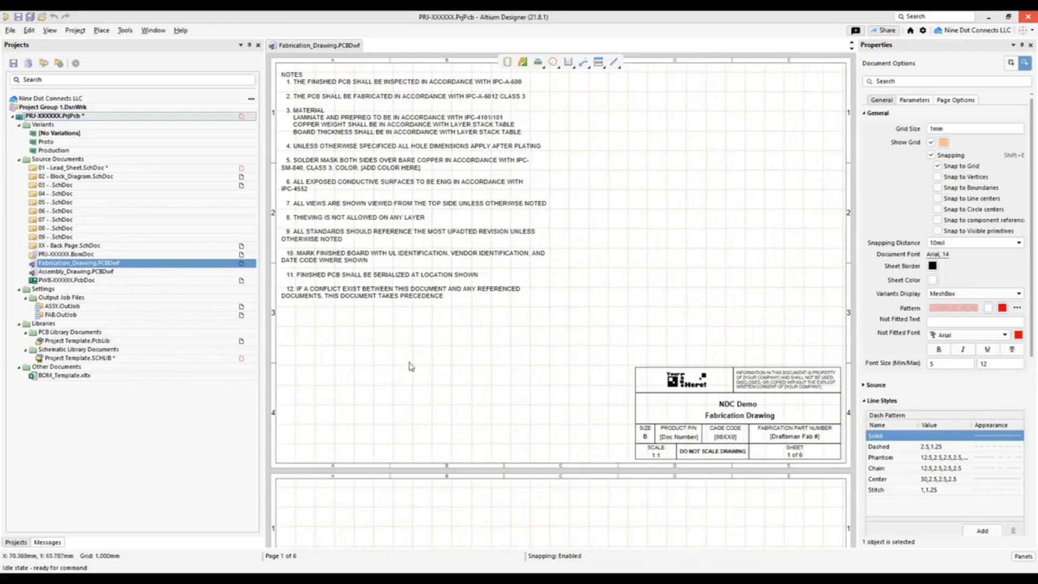
- Review the drawing sheets with the layer stack legend, transmission line structure table and board isometric view
ctrl+scroll(423, 370, down, 1)
scroll(423, 370, down, 3)
scroll(469, 302, down, 2)
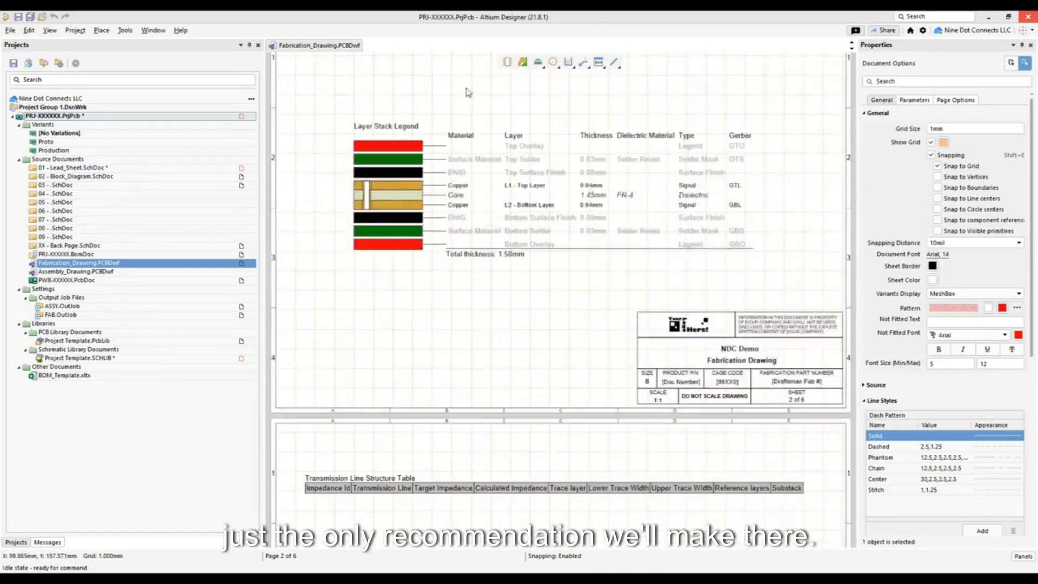
scroll(482, 314, down, 3)
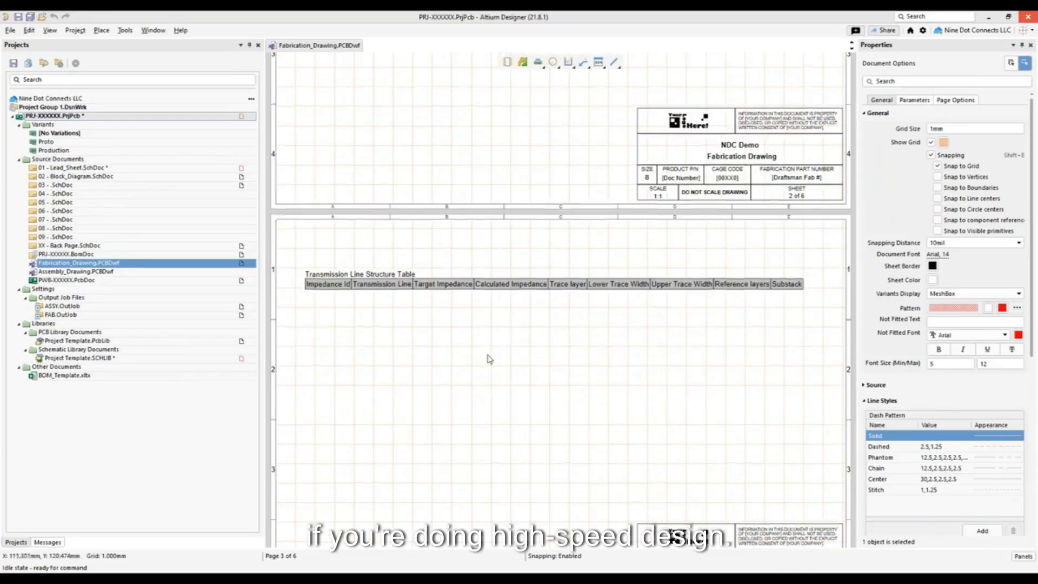
scroll(443, 275, down, 1)
scroll(487, 271, down, 6)
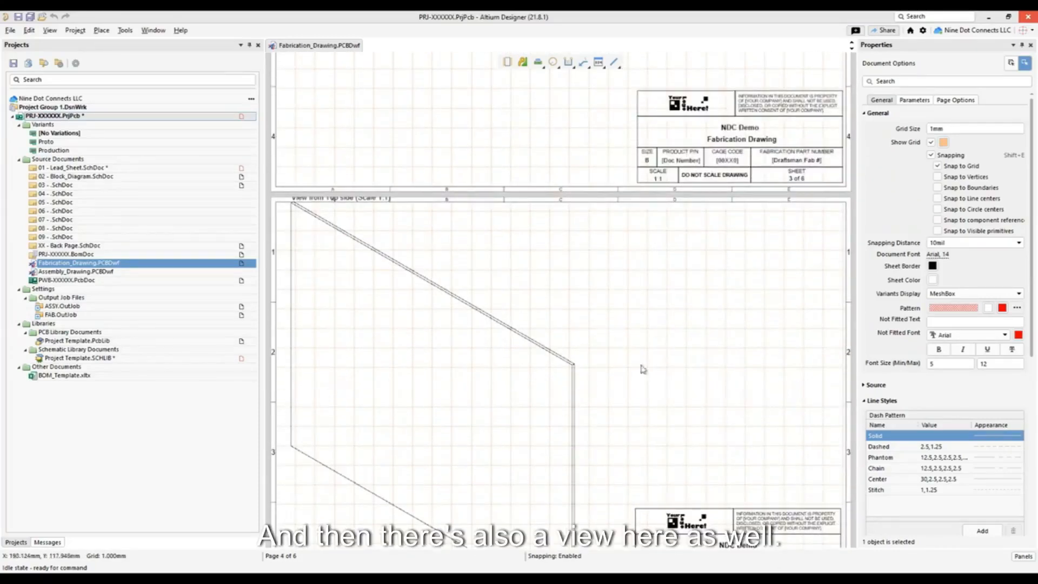
scroll(627, 297, down, 2)
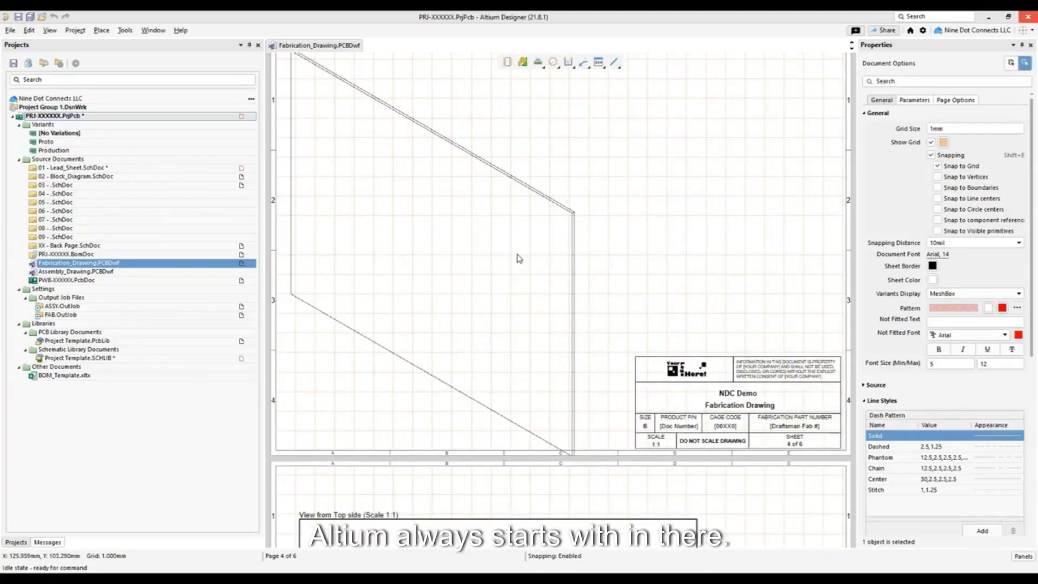
- Turn the board isometric view's custom scale off and back on
click(729, 444)
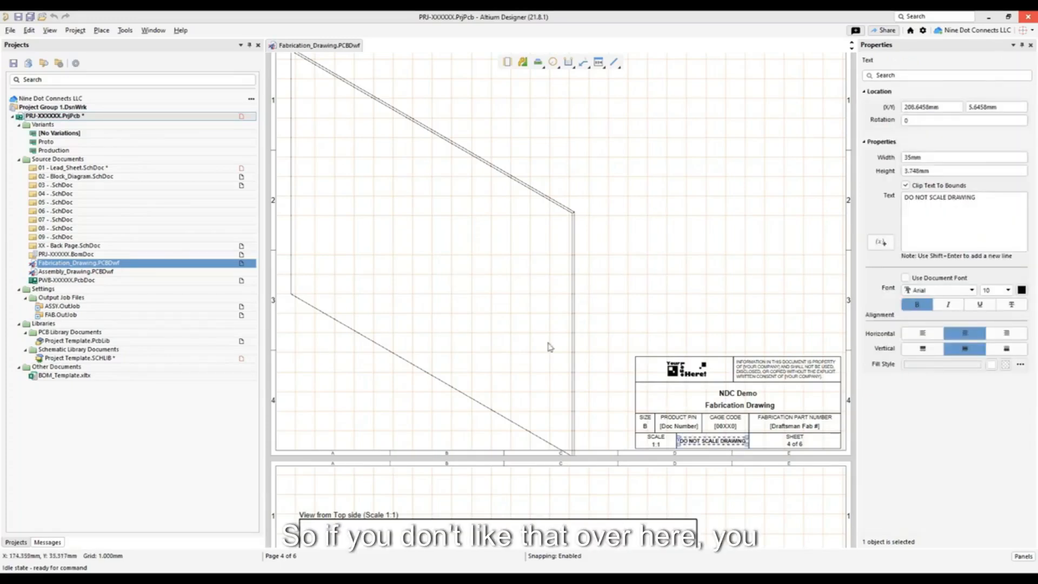
click(480, 248)
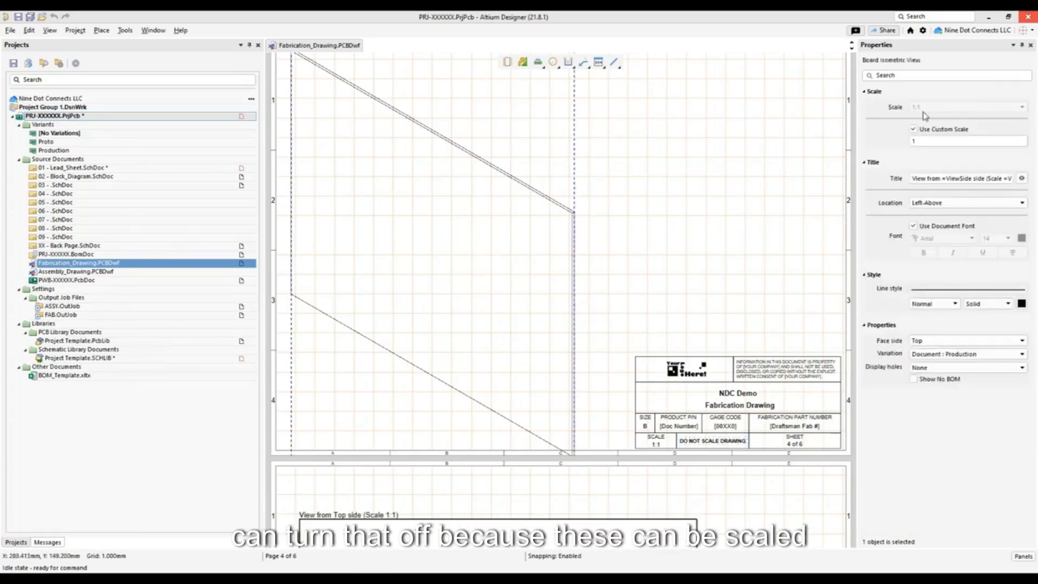
click(913, 130)
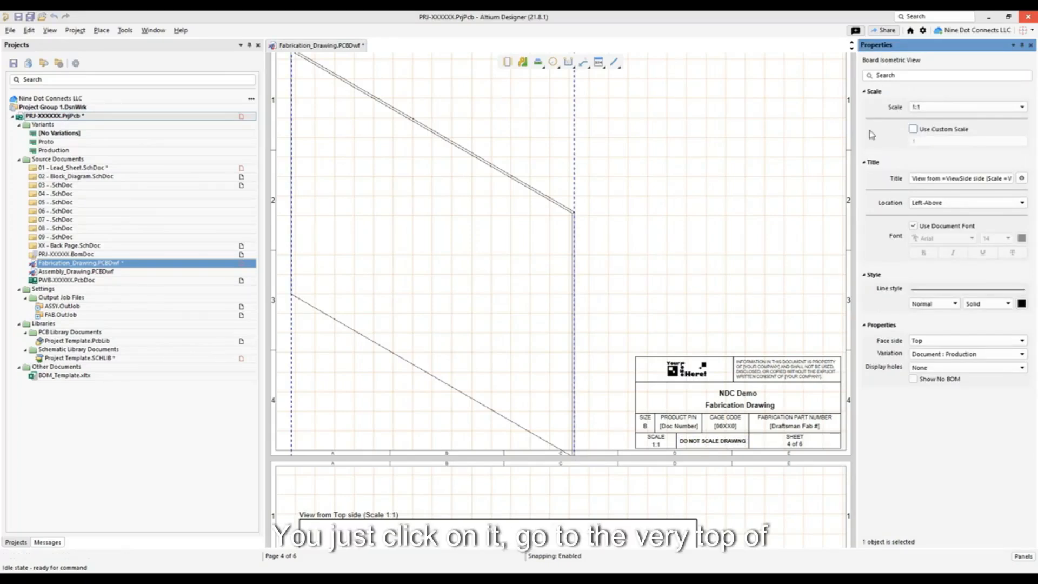
click(913, 129)
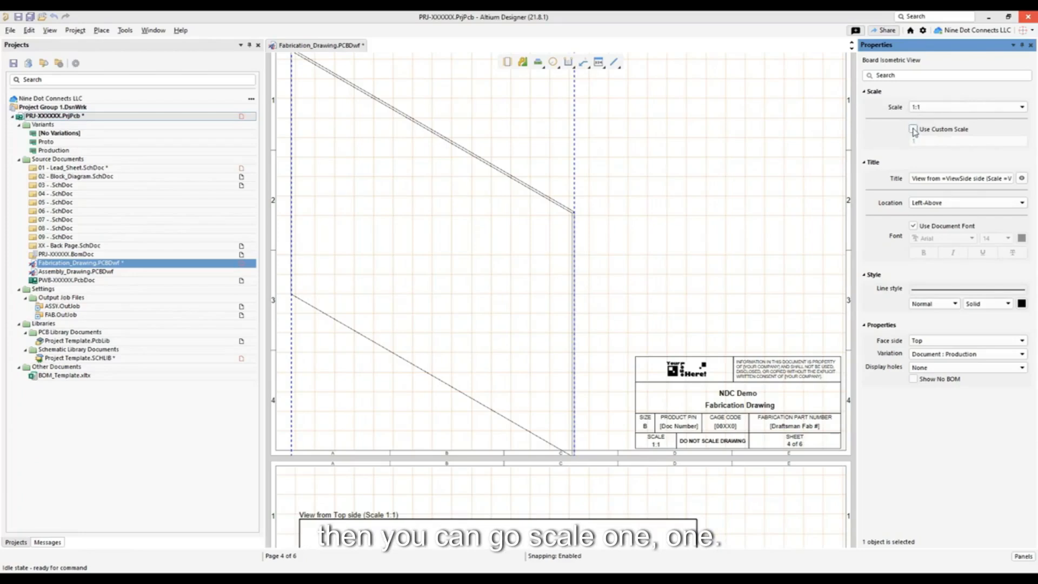
- Examine the board assembly and drill drawing view sheets, and list the additional view types available for placement
ctrl+scroll(377, 377, down, 1)
ctrl+scroll(375, 373, down, 1)
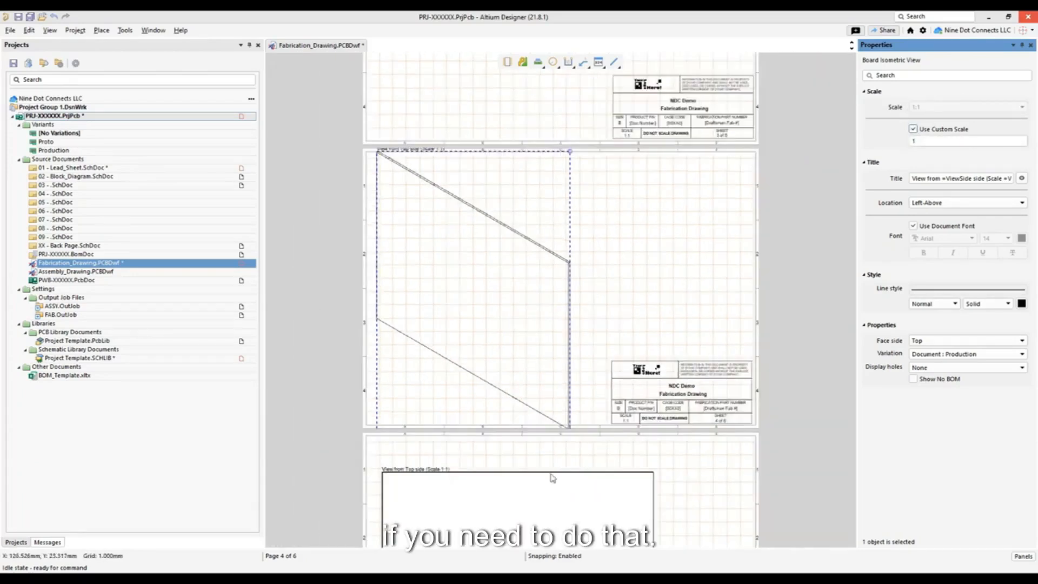
click(654, 508)
right_drag(654, 507, 636, 263)
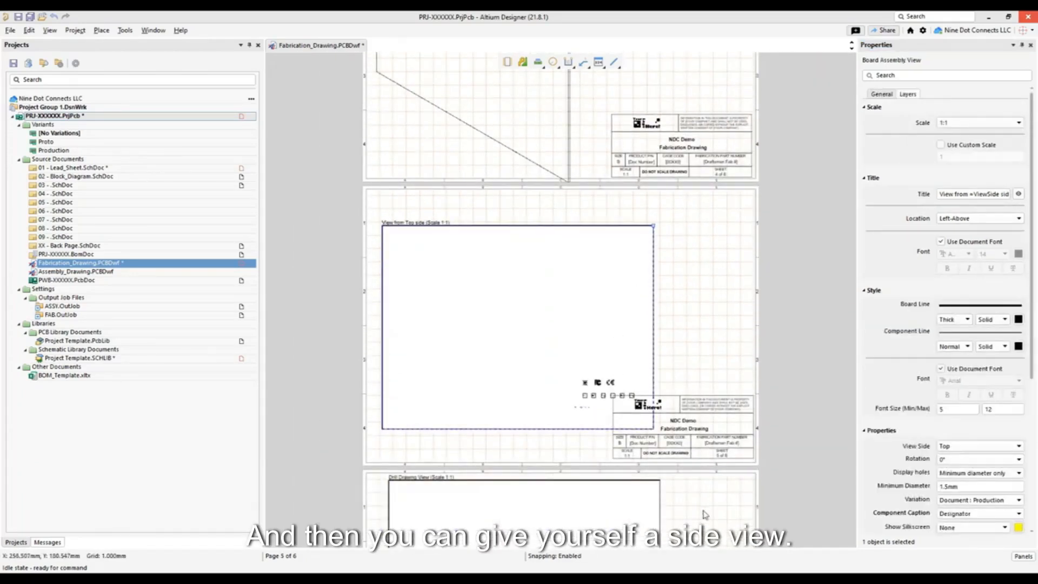
scroll(649, 265, down, 3)
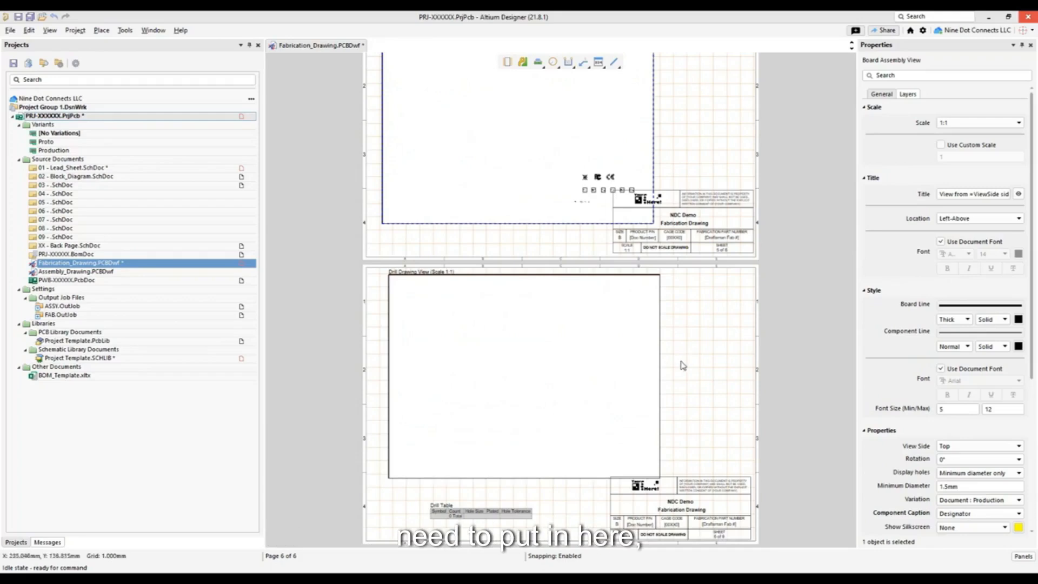
click(101, 31)
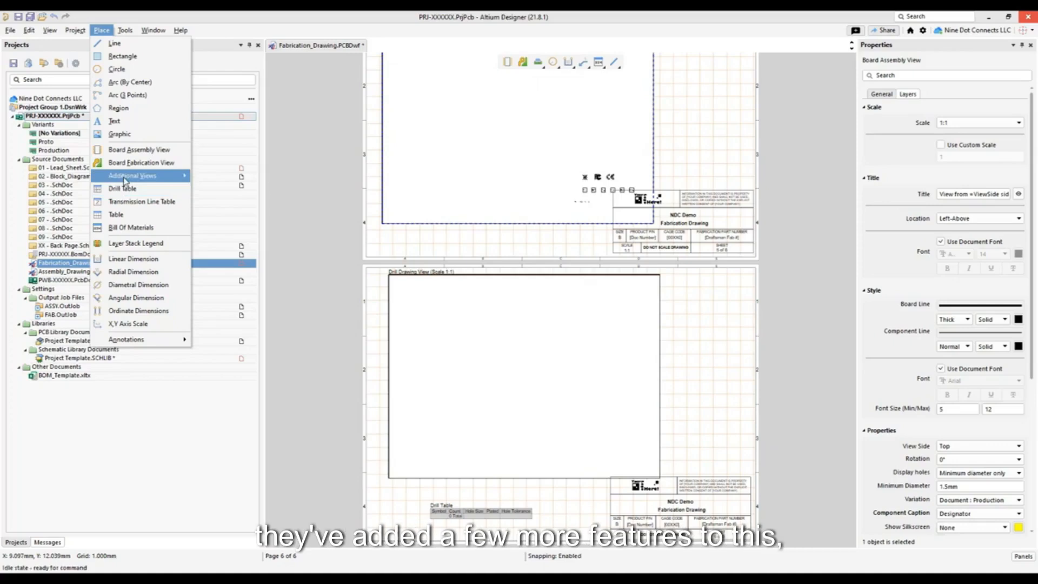
mouse_move(124, 180)
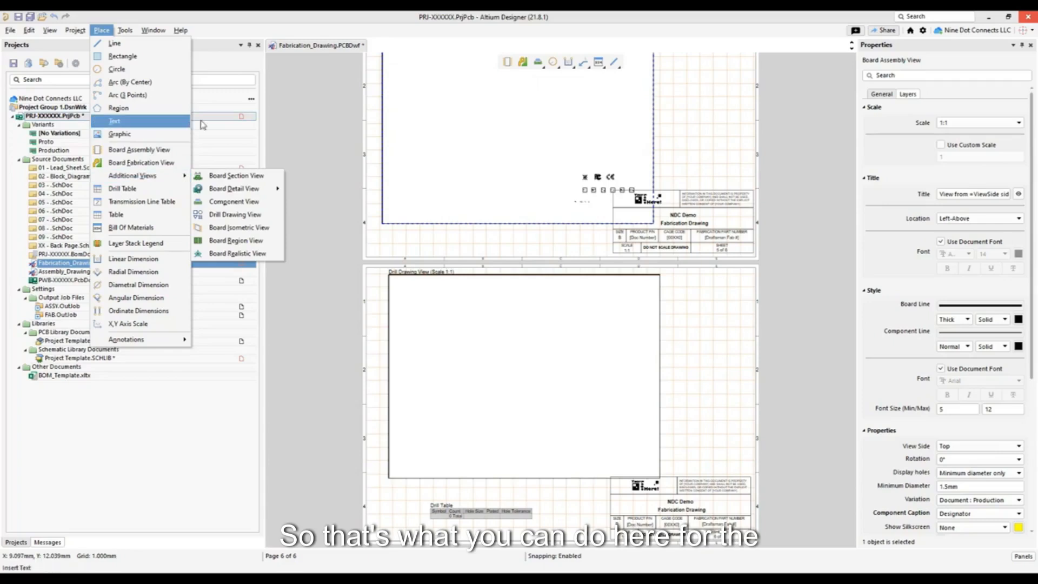
- Open Assembly_Drawing.PCBDwf and inspect the properties of its isometric view and assembly notes on the first sheet
click(323, 192)
double_click(56, 270)
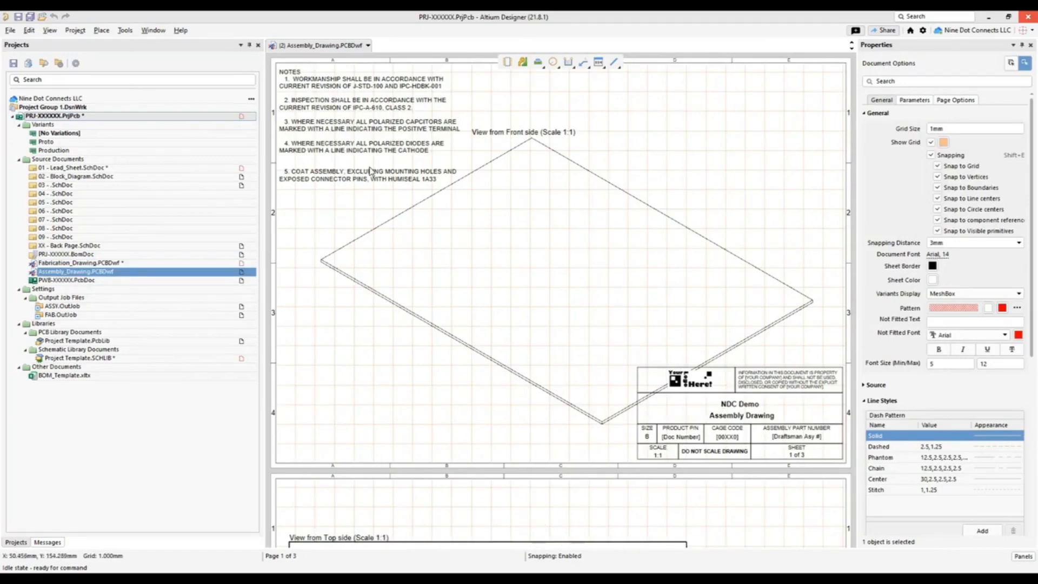
click(370, 171)
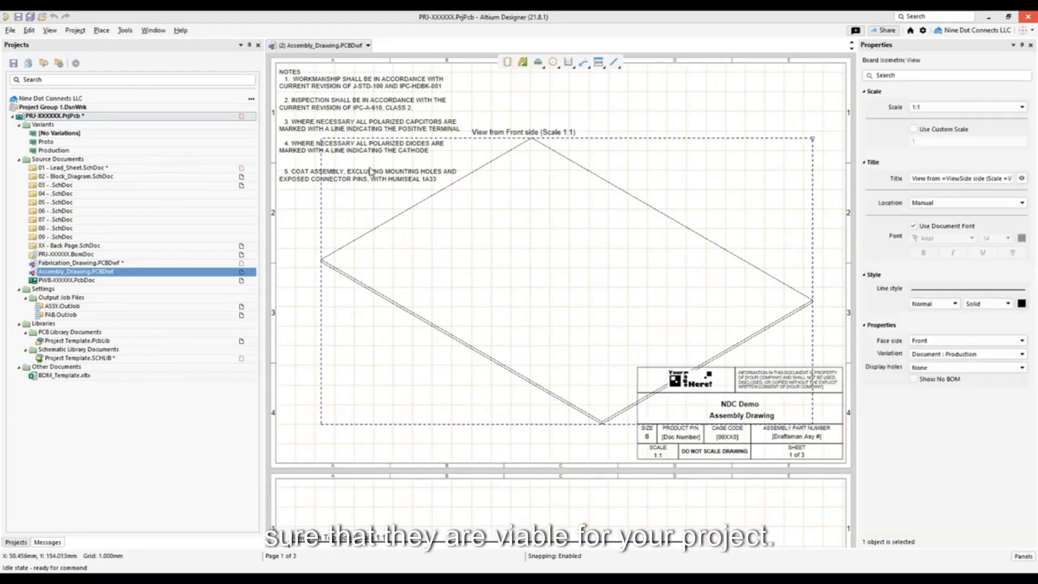
click(353, 93)
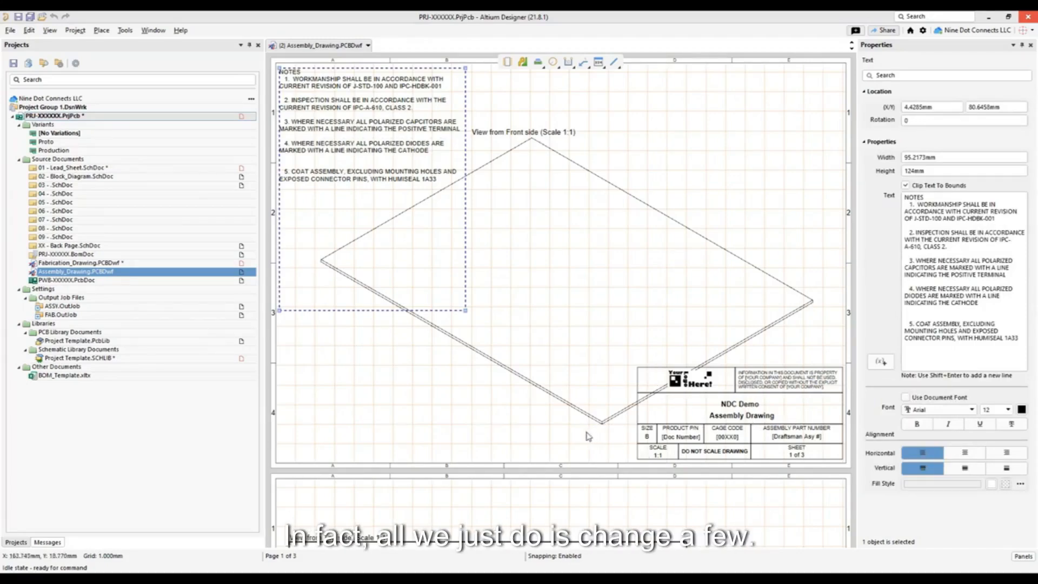
- Inspect the parameters behind the drawing title and project name texts in the first assembly sheet's title block
scroll(519, 424, down, 4)
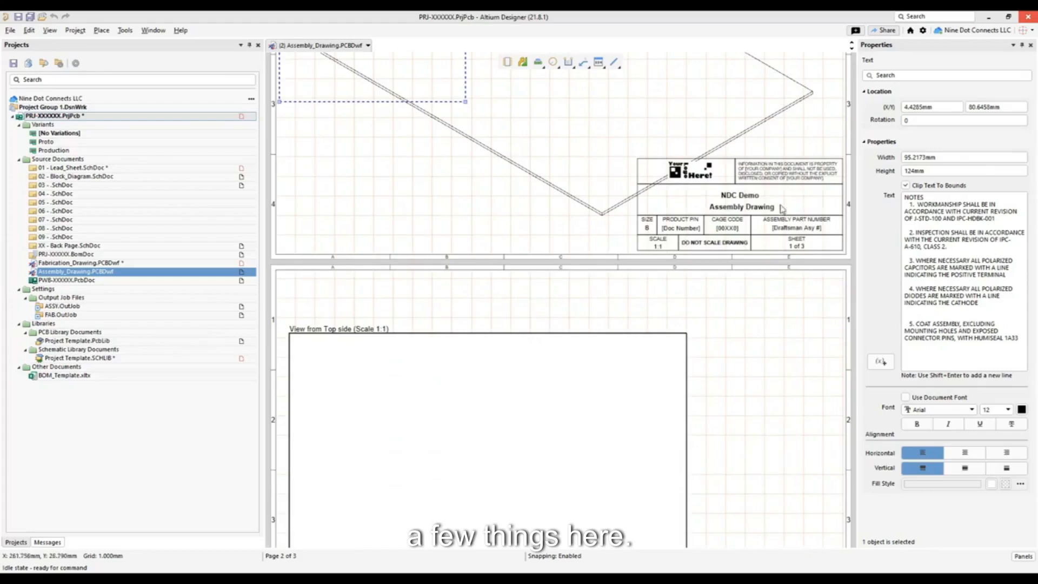
click(759, 210)
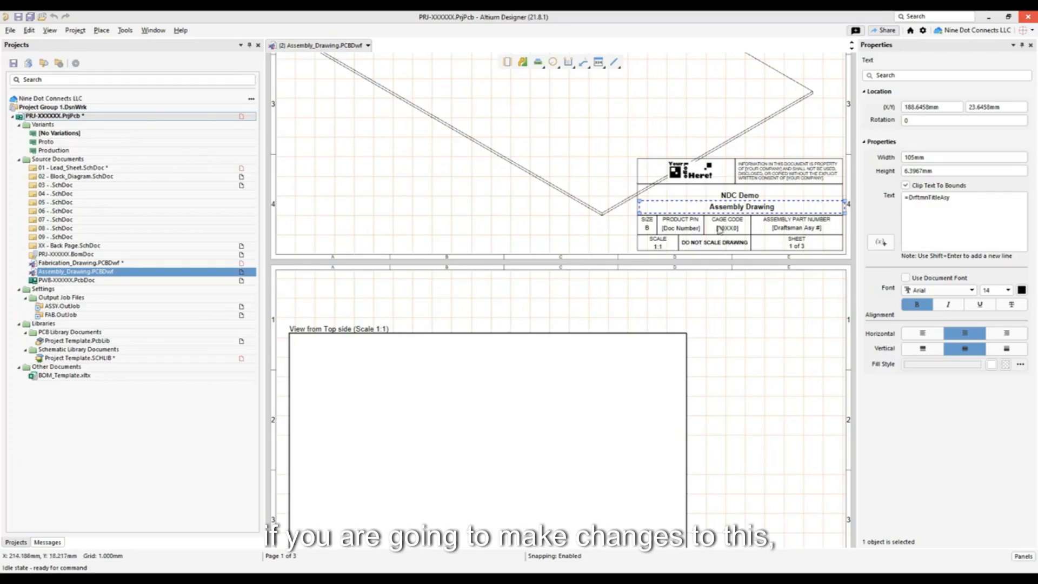
click(734, 197)
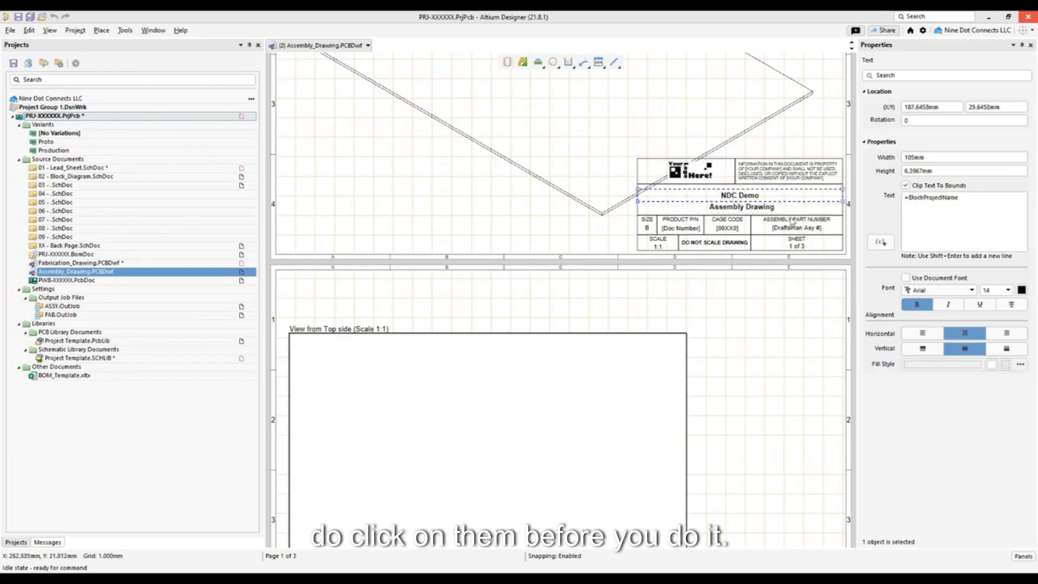
click(752, 208)
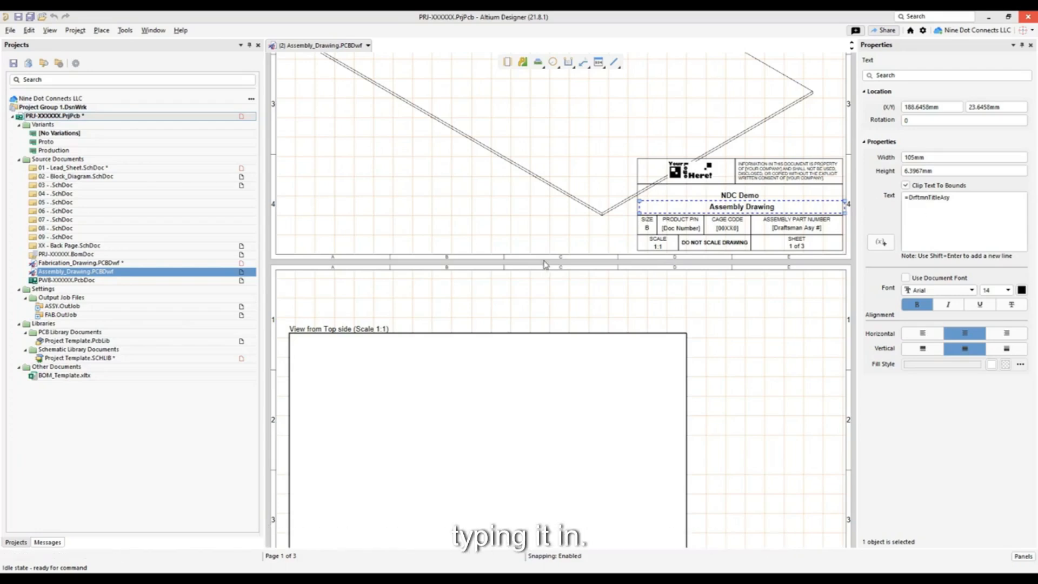
- Review the assembly drawing's top side and bottom side view sheets
click(496, 211)
ctrl+scroll(681, 380, down, 2)
ctrl+scroll(681, 385, up, 1)
right_drag(681, 409, 696, 203)
scroll(717, 436, down, 3)
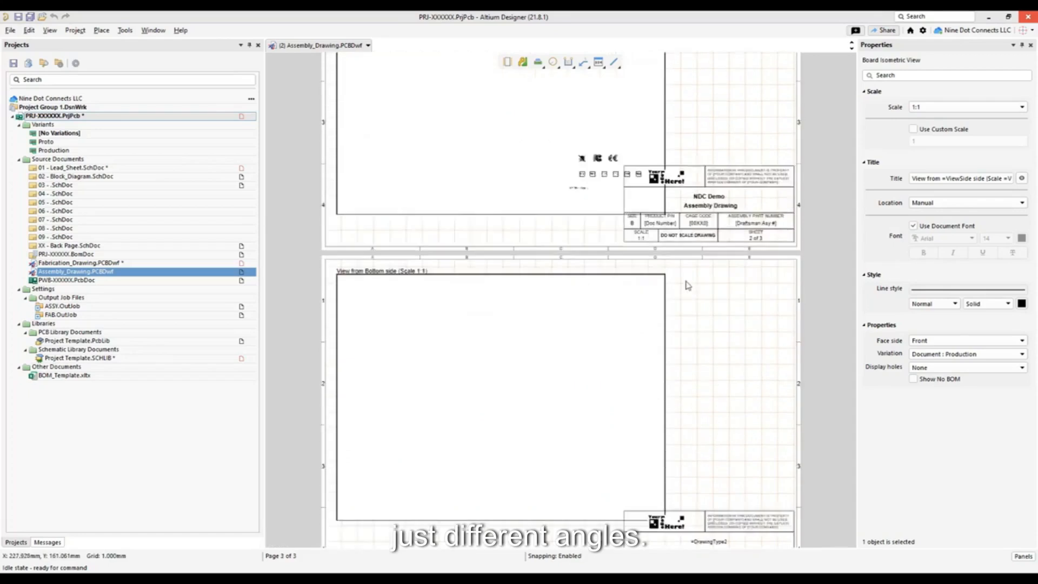
- Open the ASSY and FAB output jobs, and examine the output path and file naming of ASSY's Assembly Drawing container
double_click(60, 306)
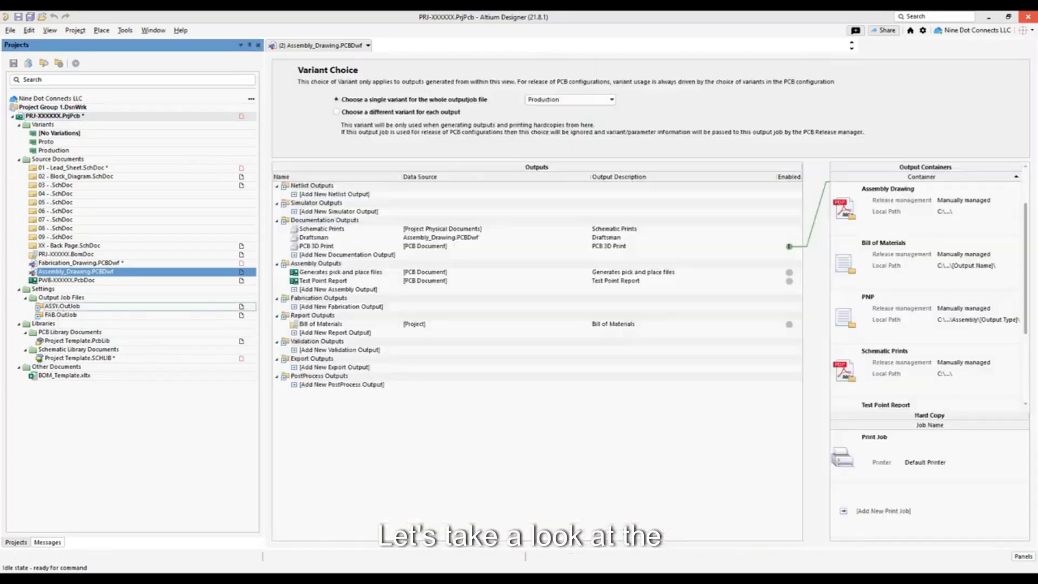
double_click(57, 314)
double_click(60, 306)
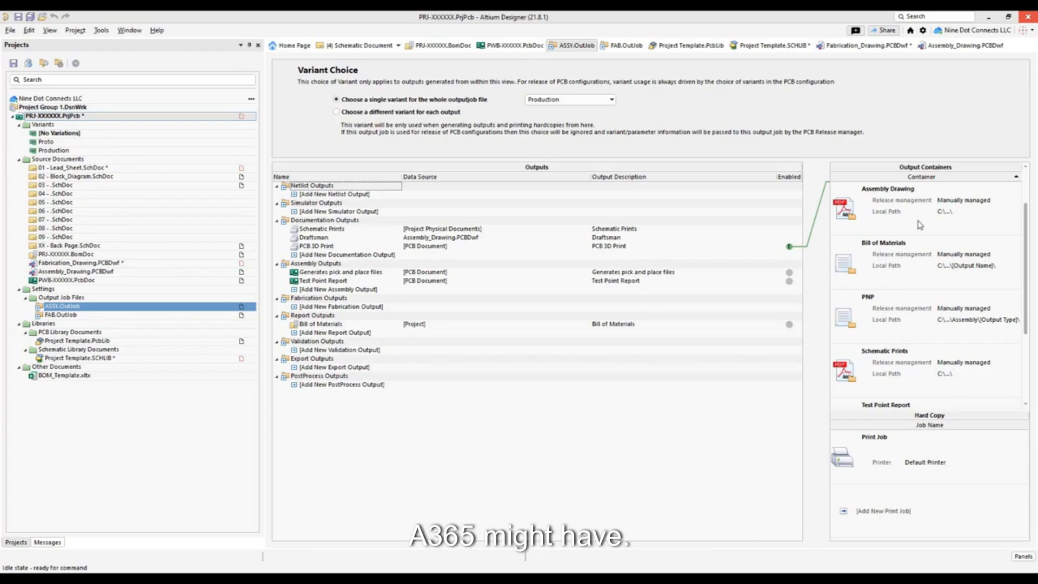
click(964, 201)
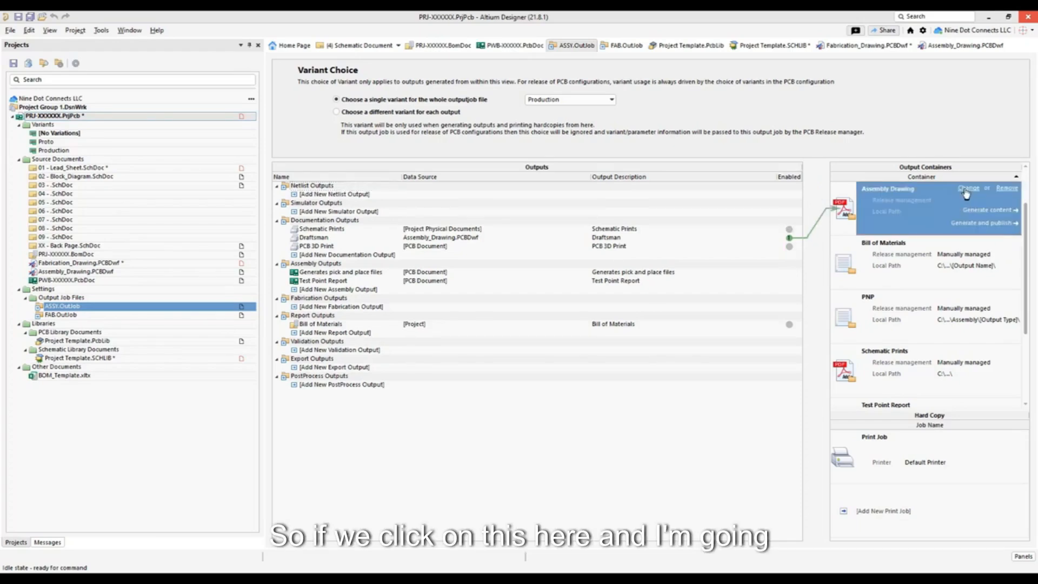
click(967, 190)
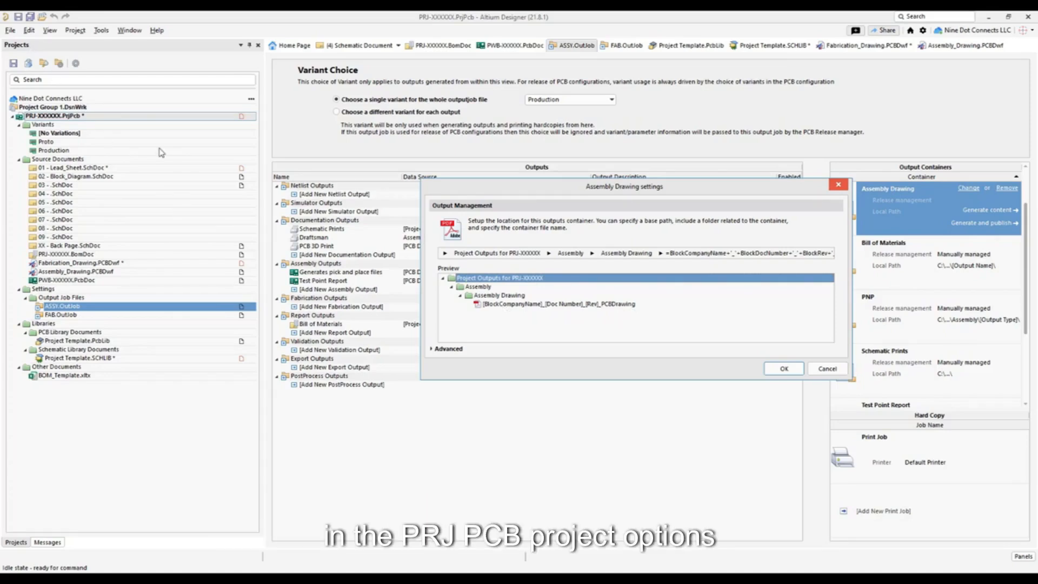
click(833, 371)
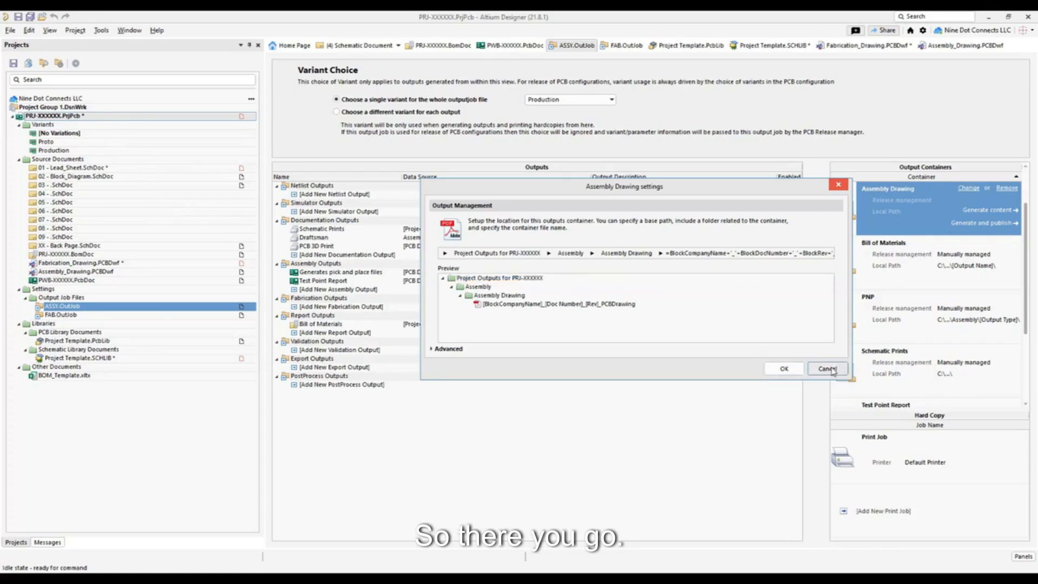
- Check which outputs feed the Bill of Materials, PNP, Schematic Prints and Test Point Report containers
click(922, 263)
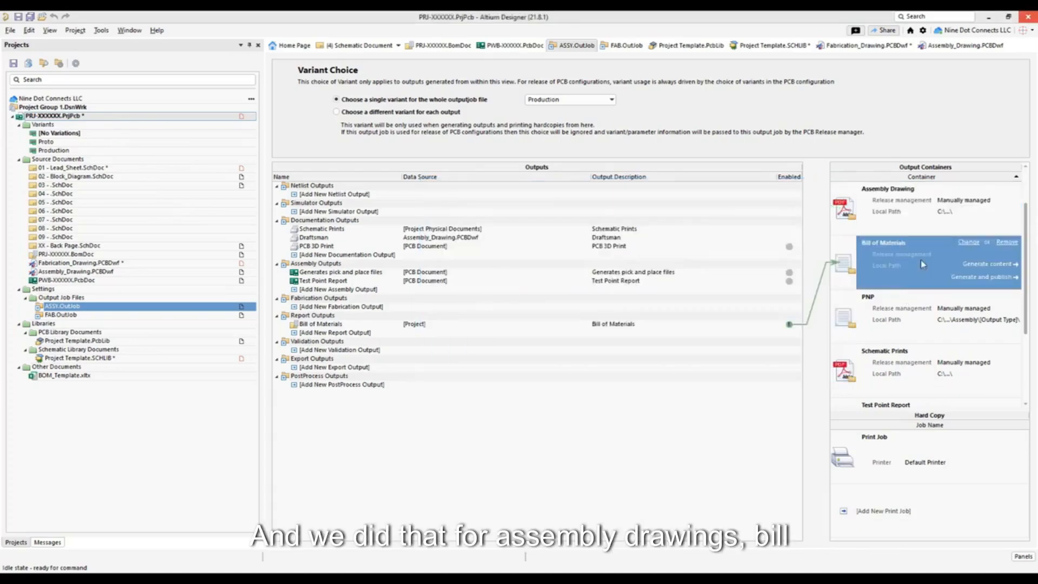
click(896, 312)
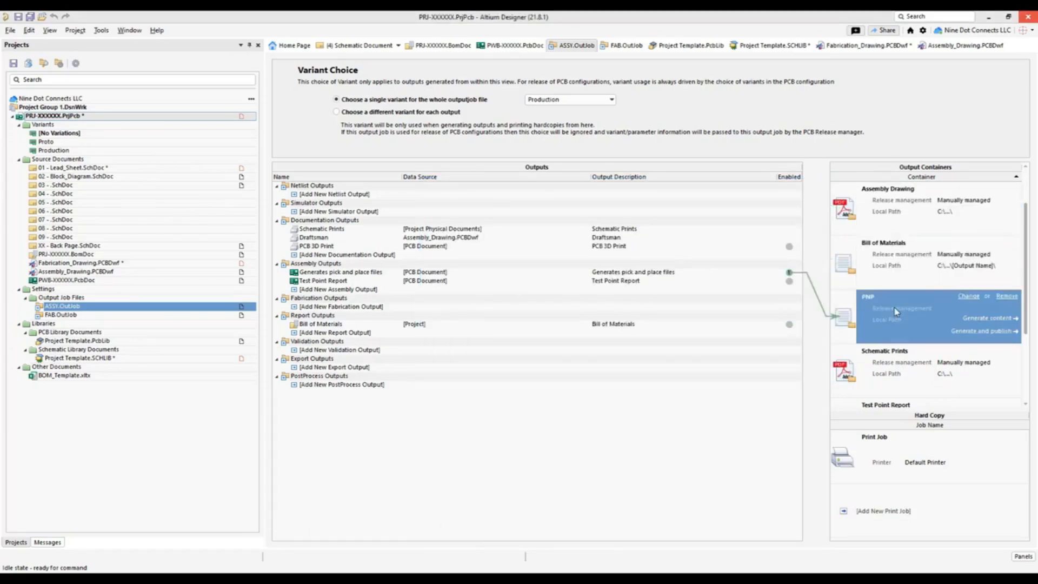
click(889, 374)
scroll(887, 308, down, 2)
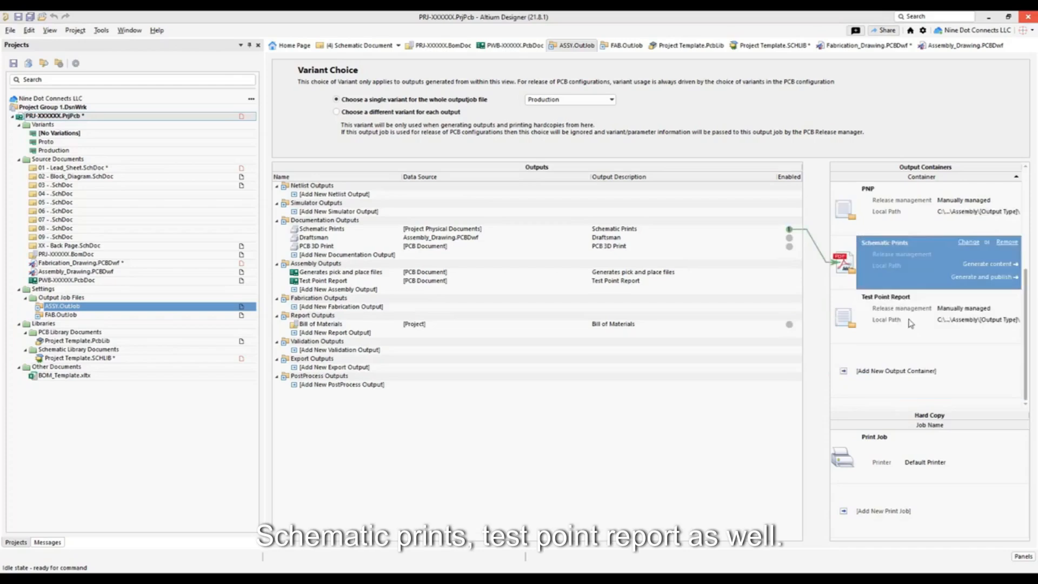
click(887, 307)
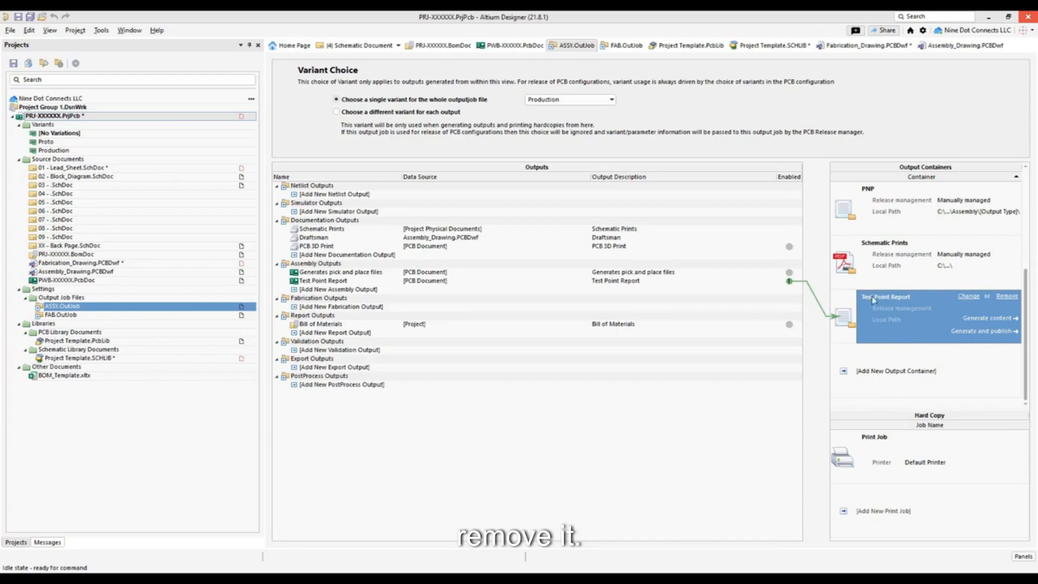
- Return to FAB.OutJob and examine the output path and file naming of its 3D Prints container
double_click(65, 316)
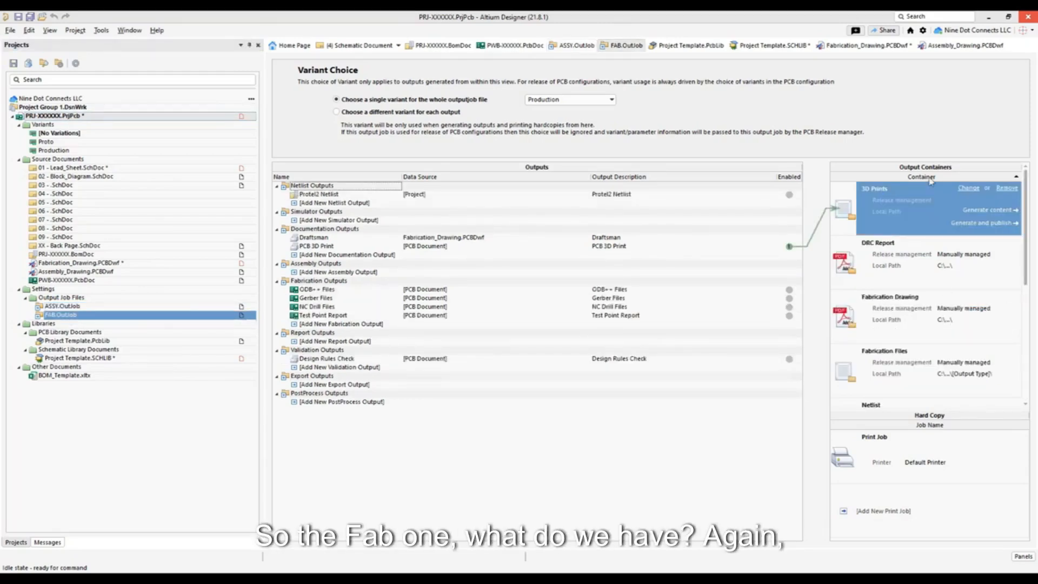
click(969, 189)
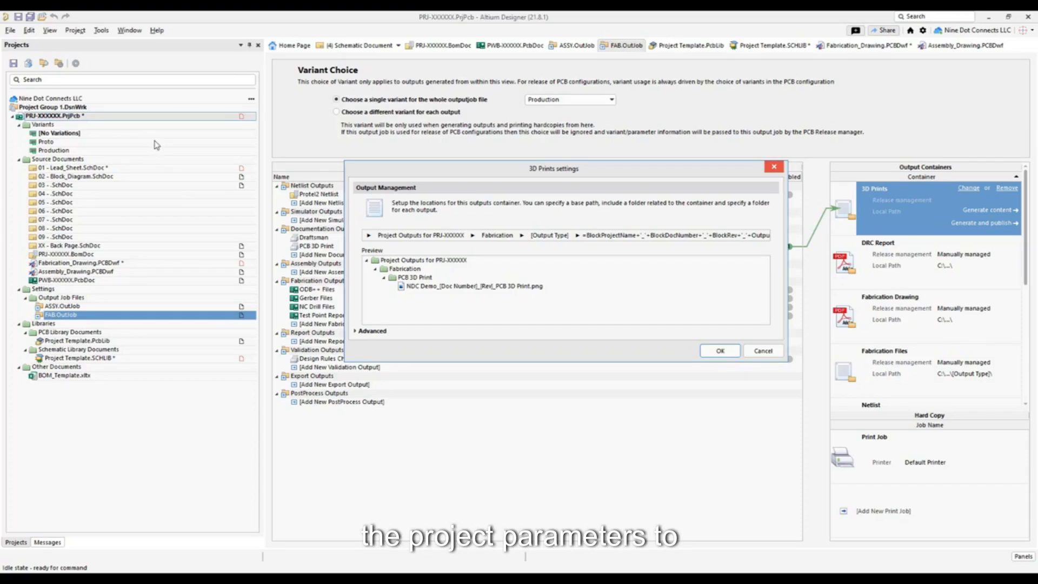
click(763, 351)
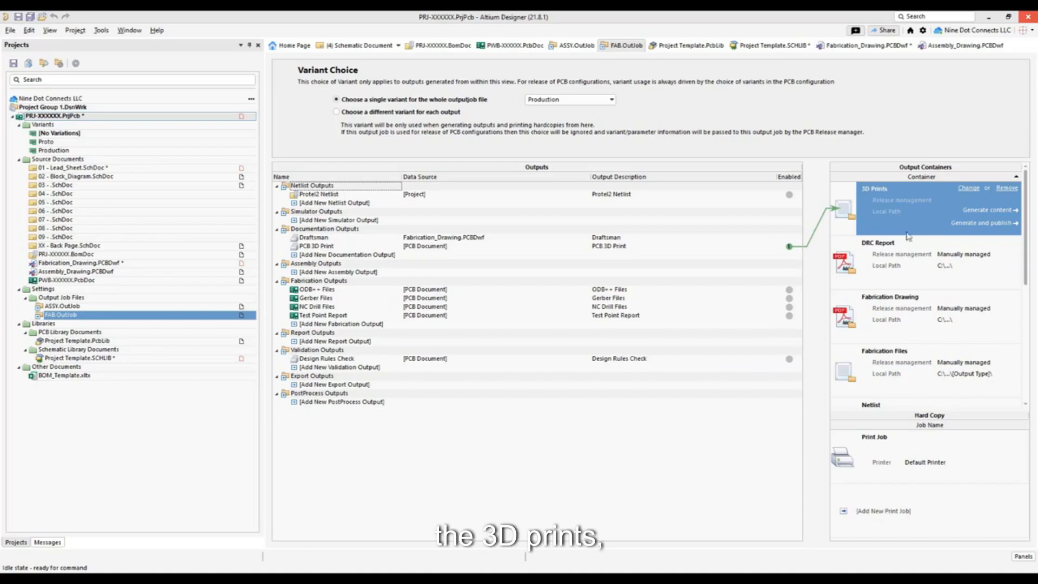
- Check which outputs feed the DRC Report, Fabrication Drawing, Fabrication Files, Netlist and ODB++ Files containers
click(907, 260)
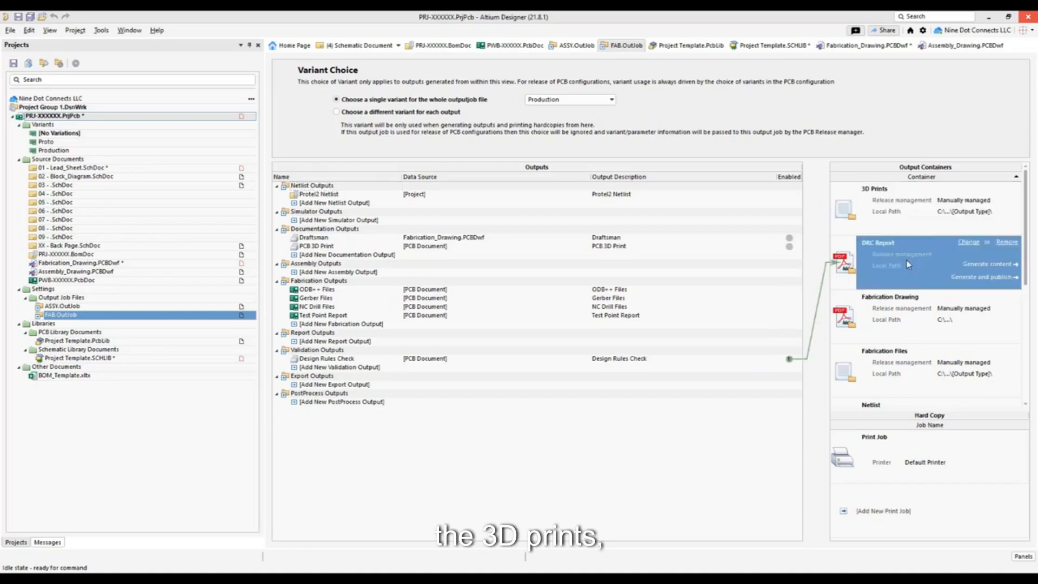
click(901, 320)
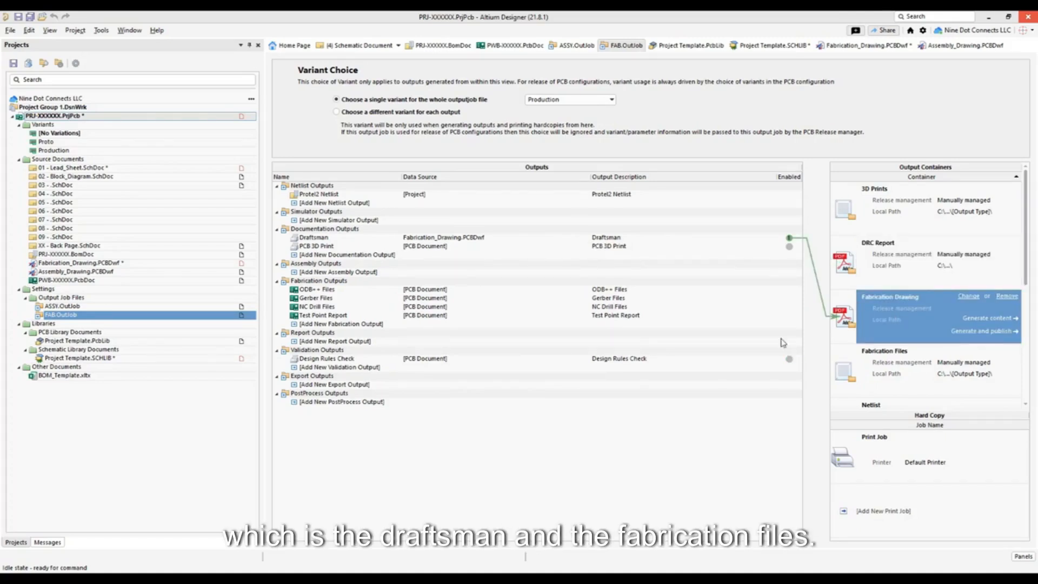
click(903, 376)
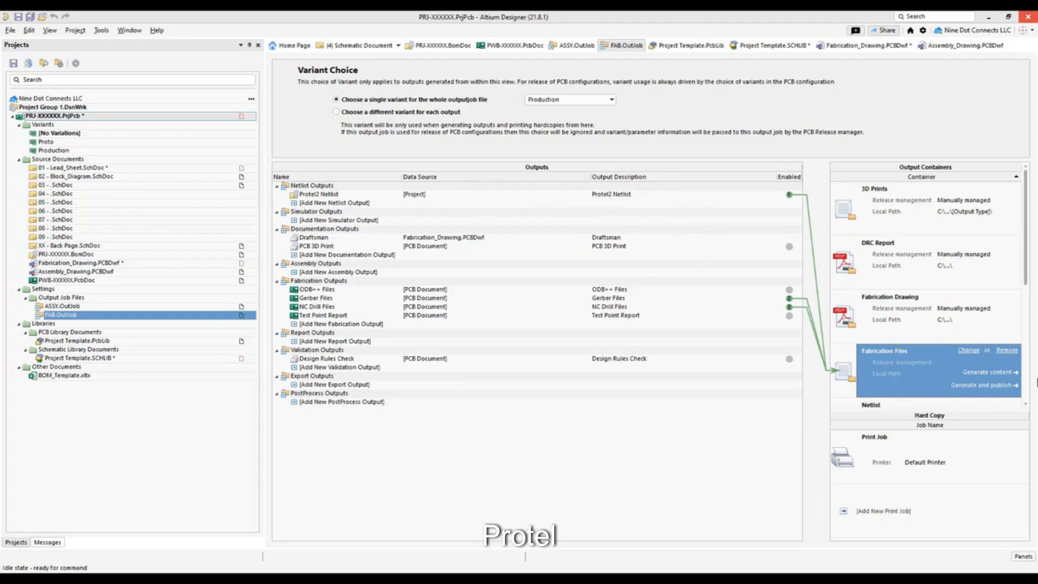
drag(1029, 265, 1030, 321)
click(901, 365)
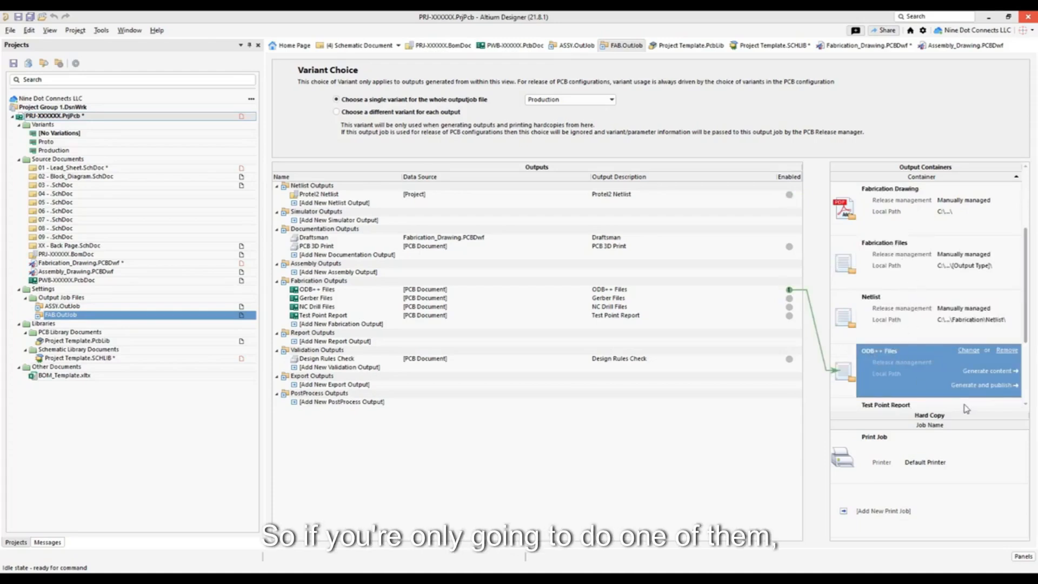
click(912, 325)
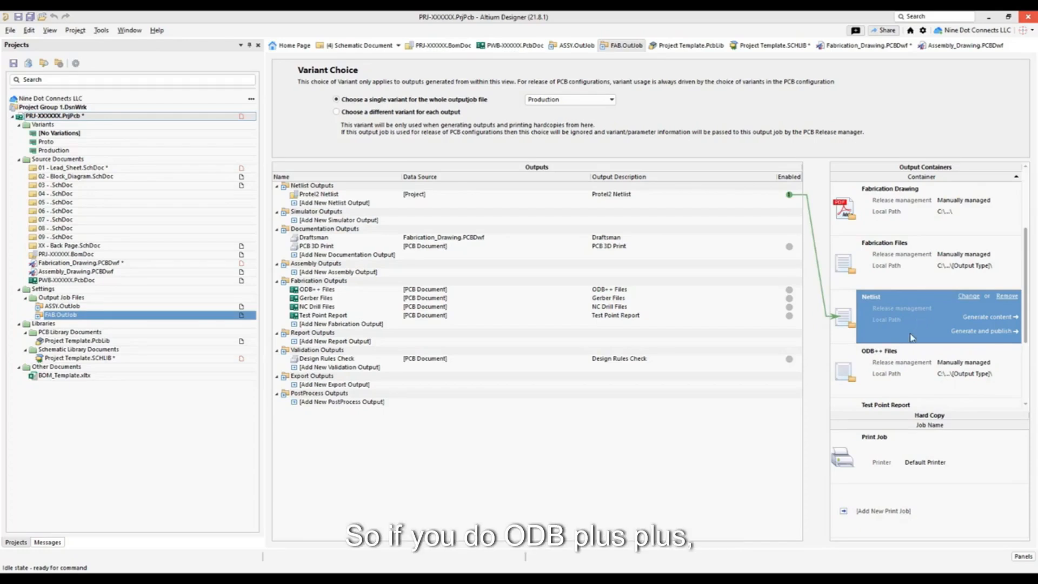
click(900, 360)
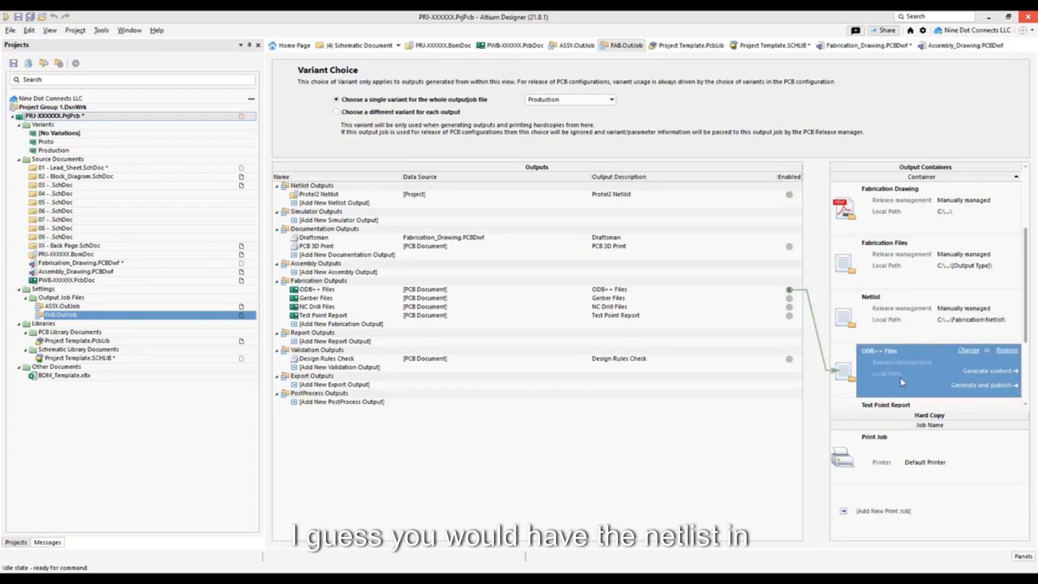
click(913, 321)
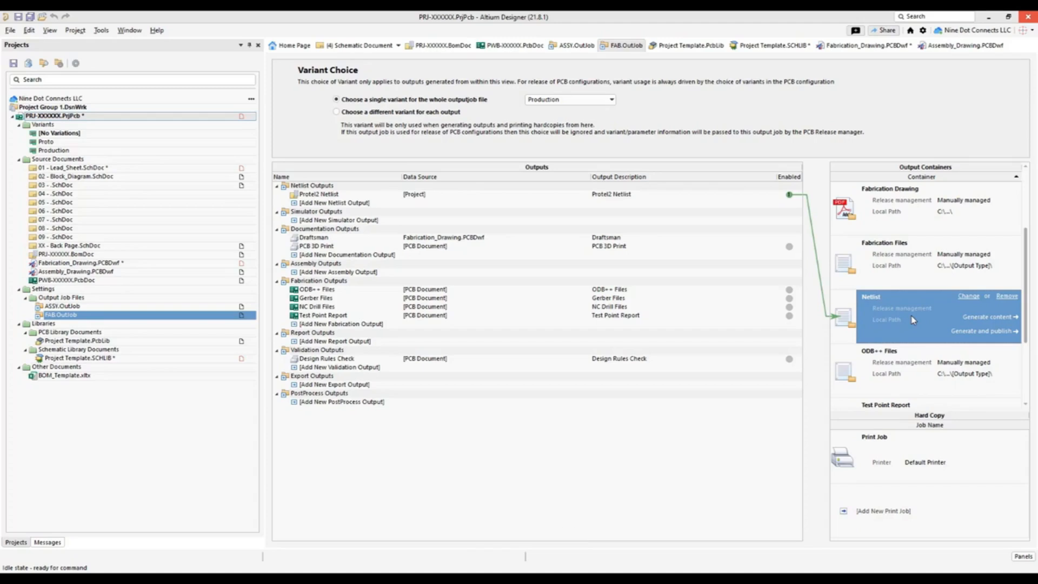
- Return to ASSY.OutJob's containers, and view the column parameters of BOM_Template.xltx in Excel
click(65, 376)
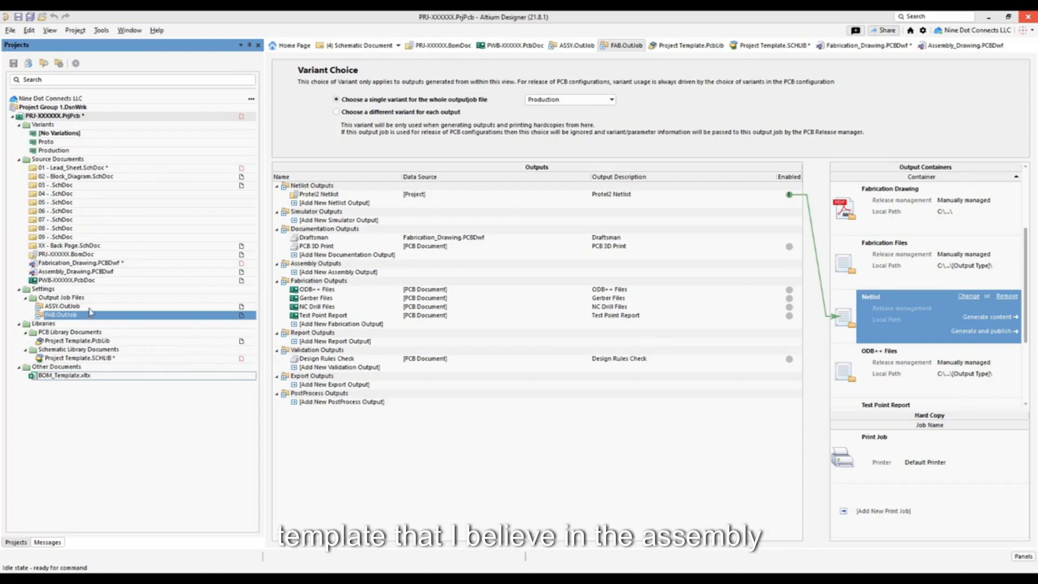
click(62, 306)
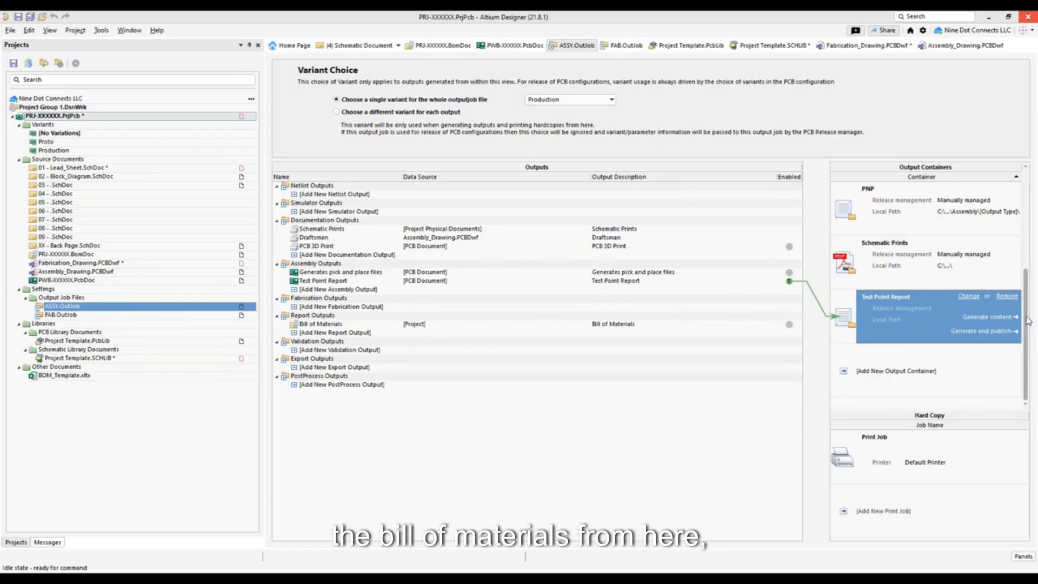
scroll(1028, 321, up, 1)
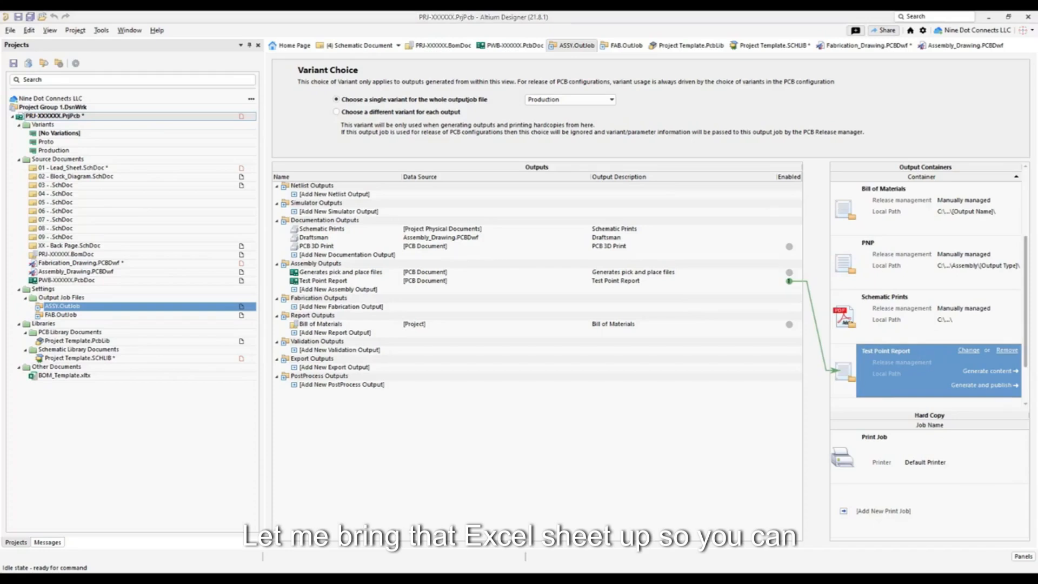
drag(673, 251, 631, 51)
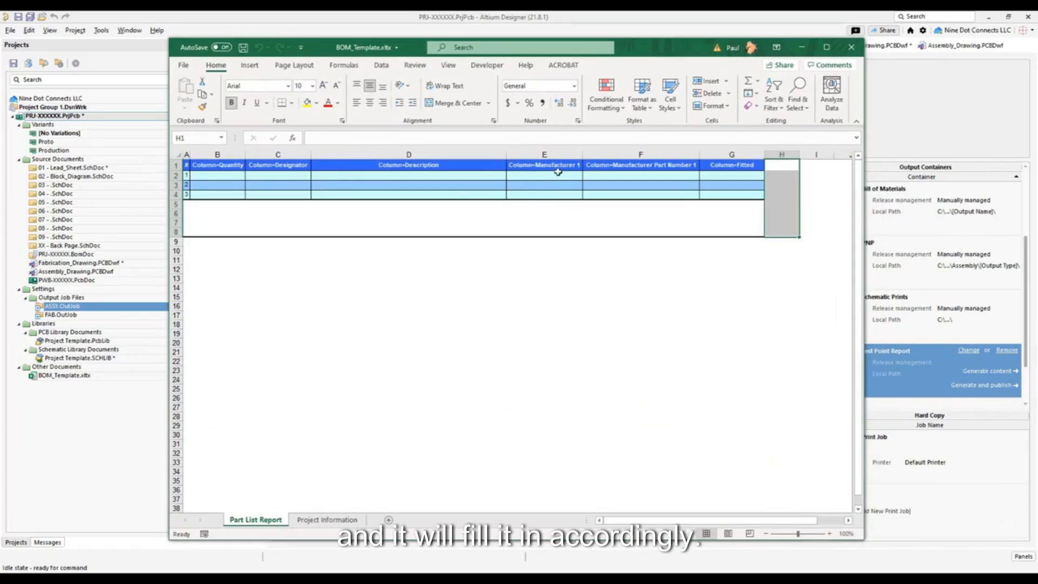
click(852, 49)
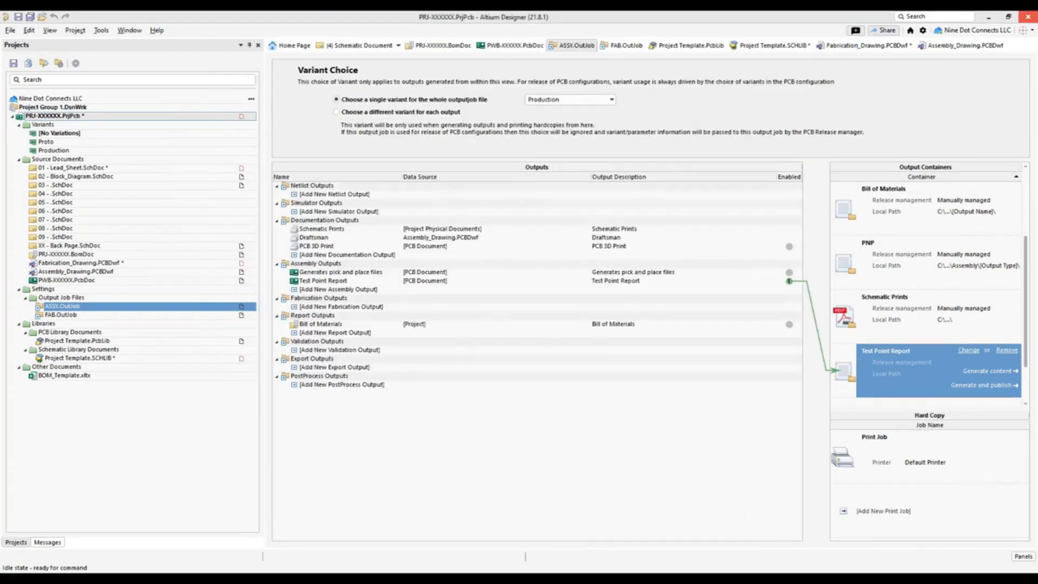
- Switch to Word and skim the Nine Dot Connects Project Template Set document from its introduction to the Schematics section
drag(597, 572, 584, 69)
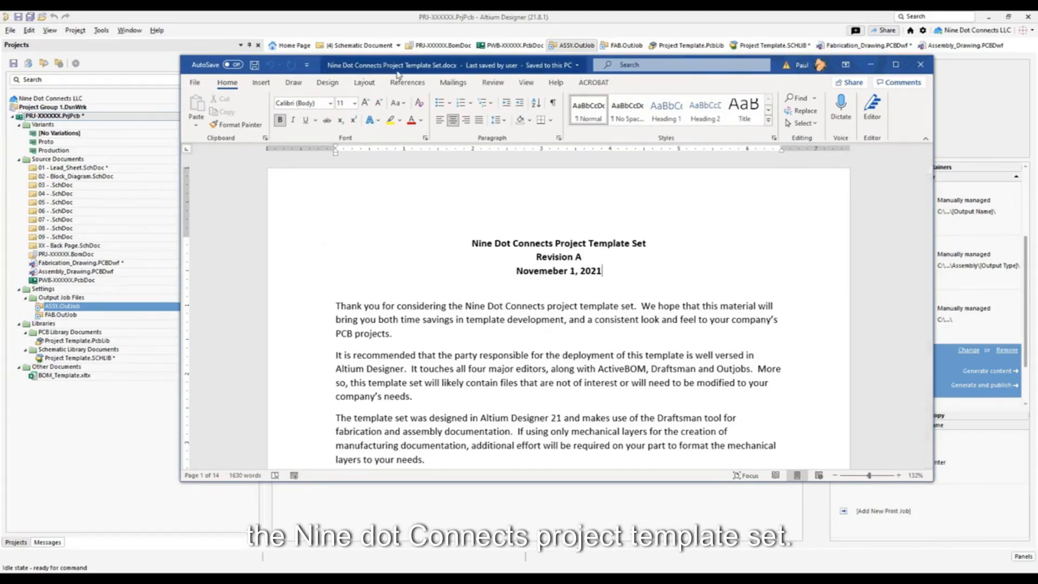
scroll(478, 297, down, 2)
scroll(479, 297, down, 20)
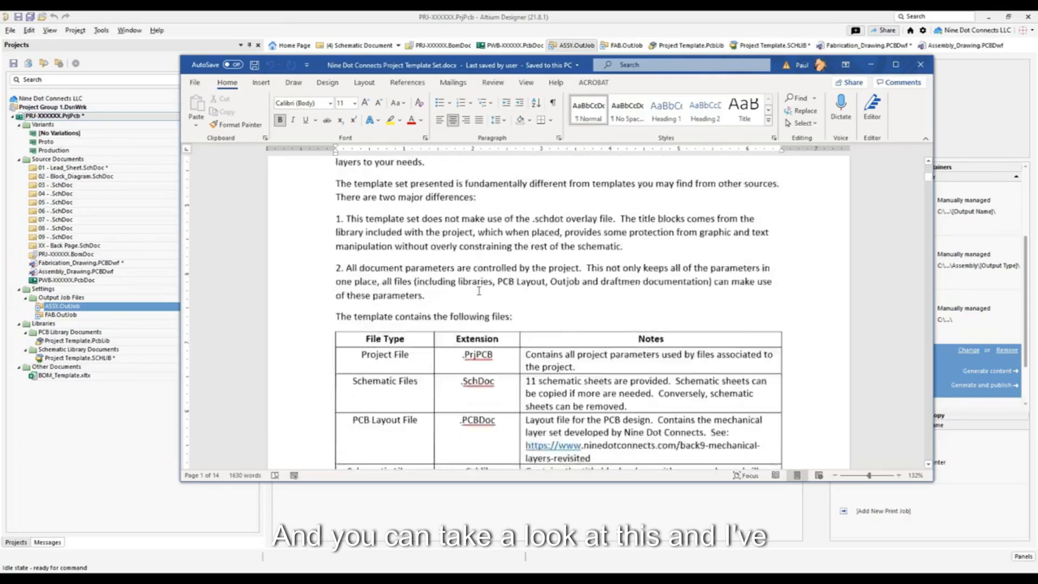
scroll(479, 292, down, 15)
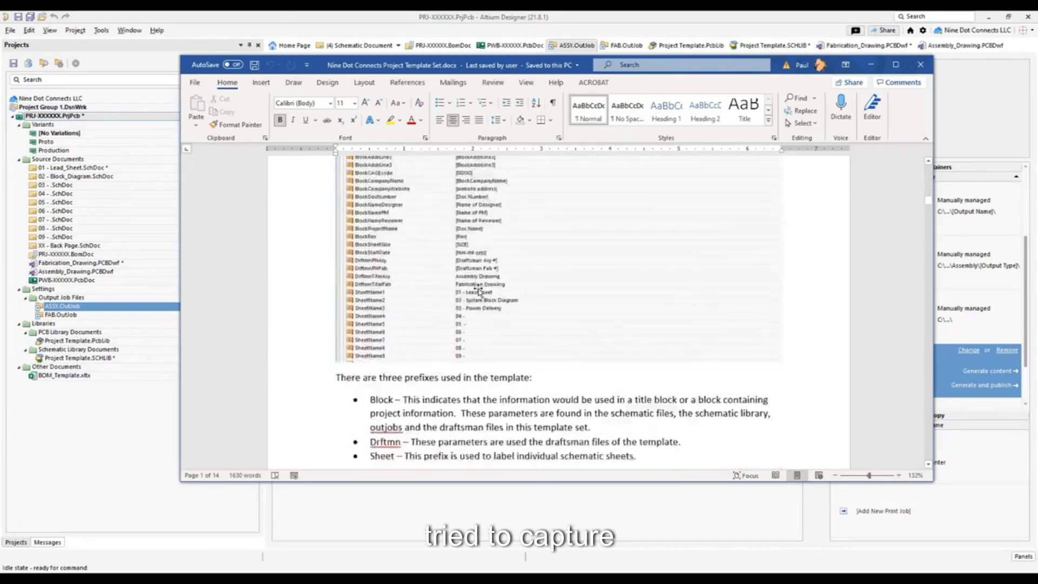
scroll(479, 290, down, 18)
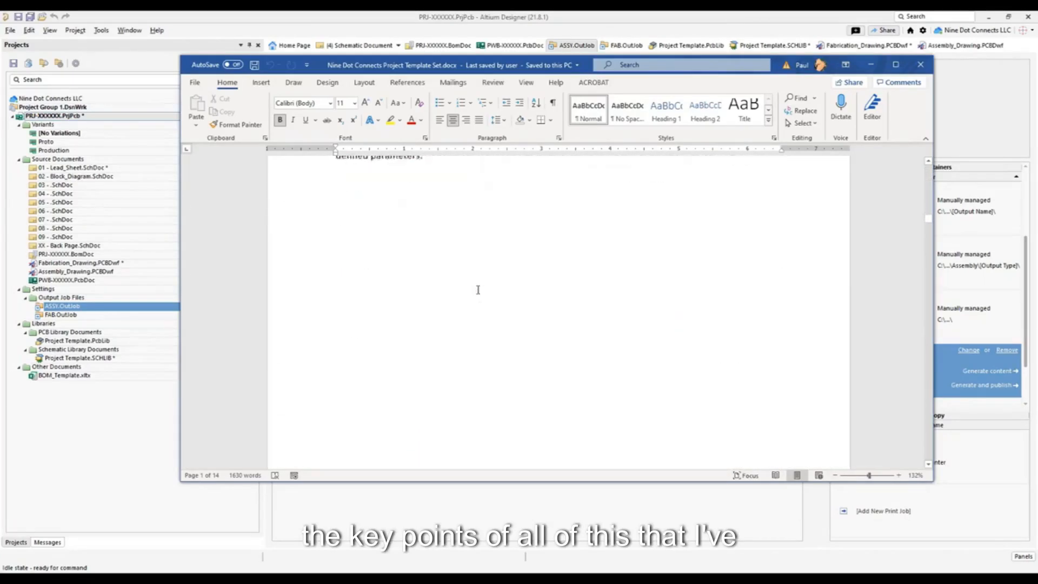
scroll(479, 292, down, 10)
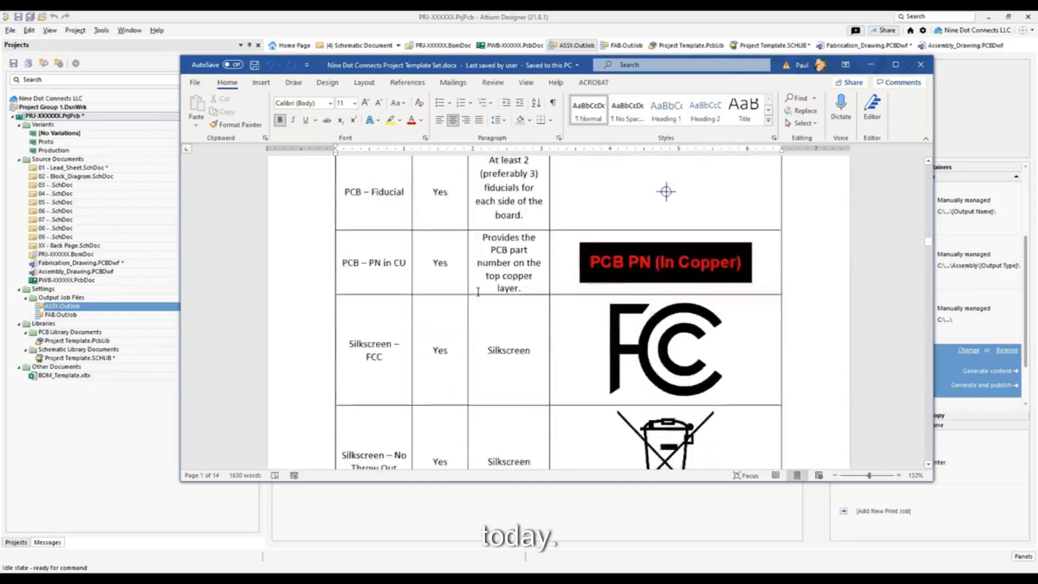
scroll(478, 292, down, 4)
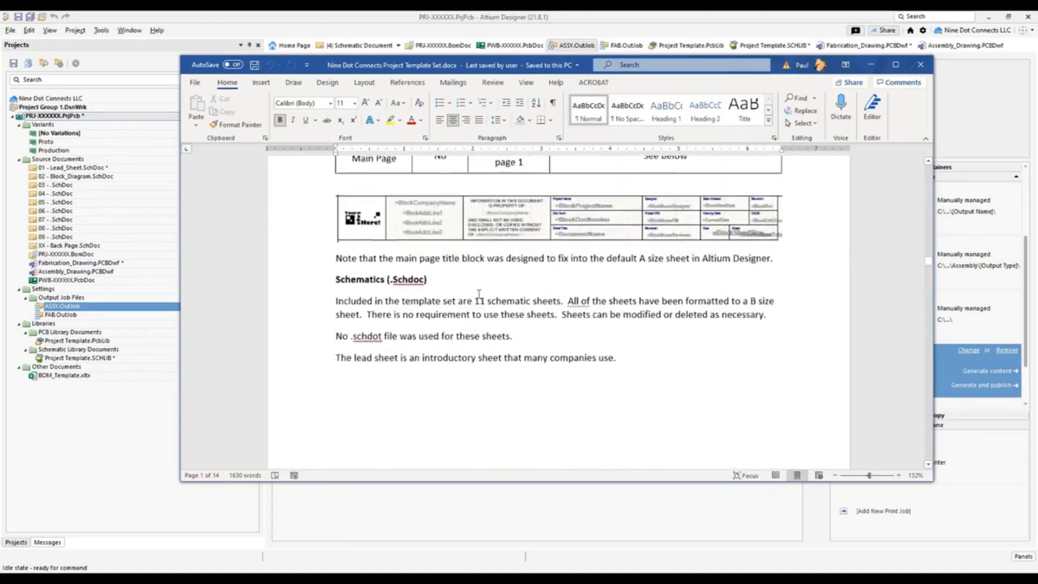